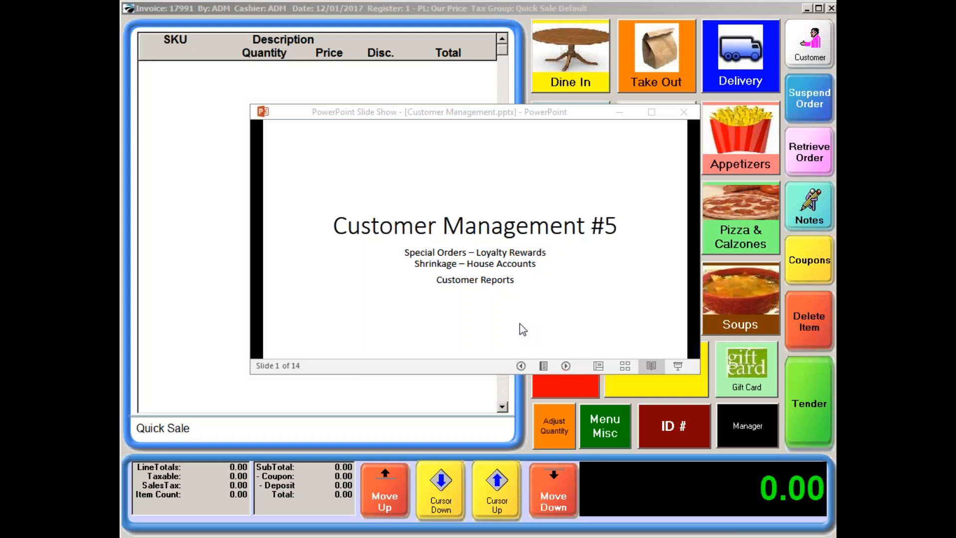
# Advance the Customer Management slide show to the Shrinkage slide, and minimize the presentation to reveal the point-of-sale screen.
pyautogui.click(552, 369)
pyautogui.click(566, 366)
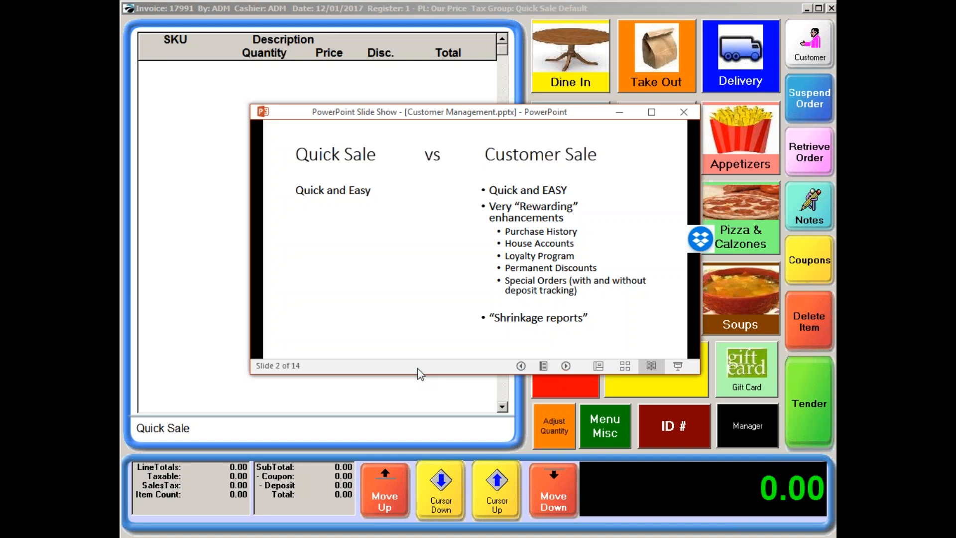
pyautogui.click(566, 367)
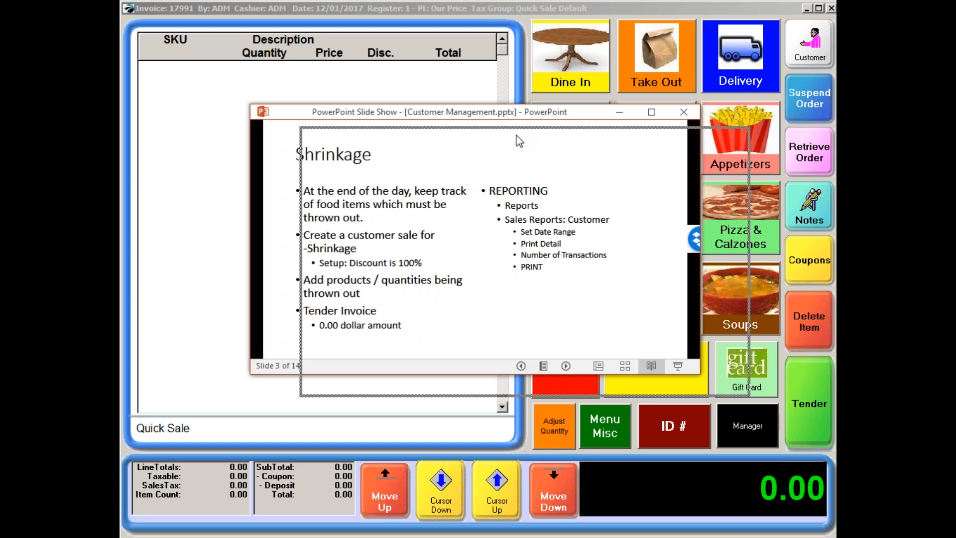
pyautogui.click(620, 112)
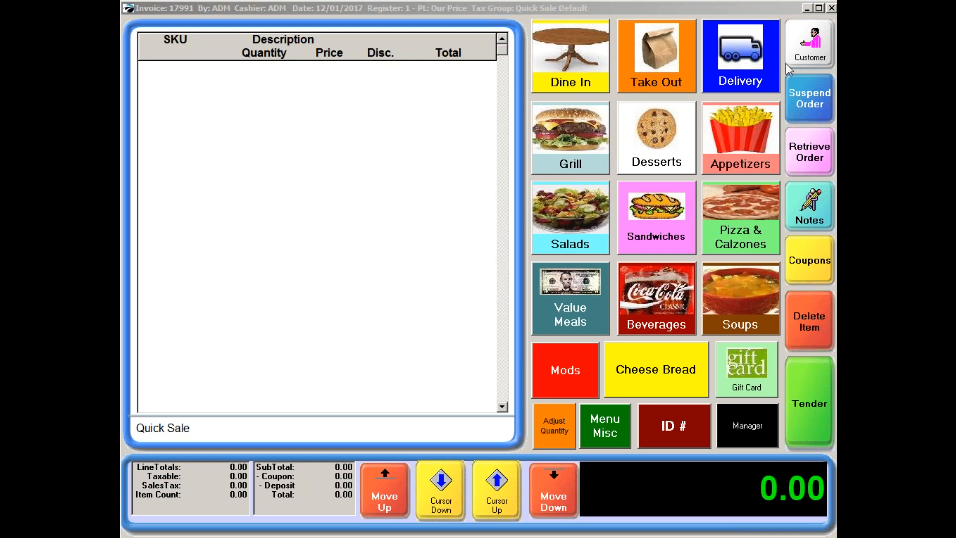
# Examine the discount terms and per-category discounts of the -SHRINKAGE End Of Day customer, and leave the record without saving.
pyautogui.click(810, 54)
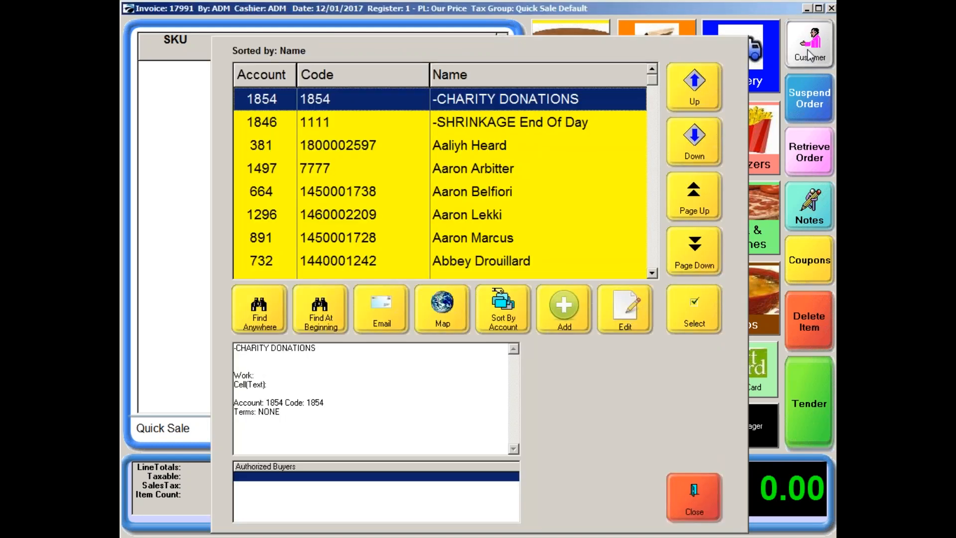
pyautogui.click(481, 124)
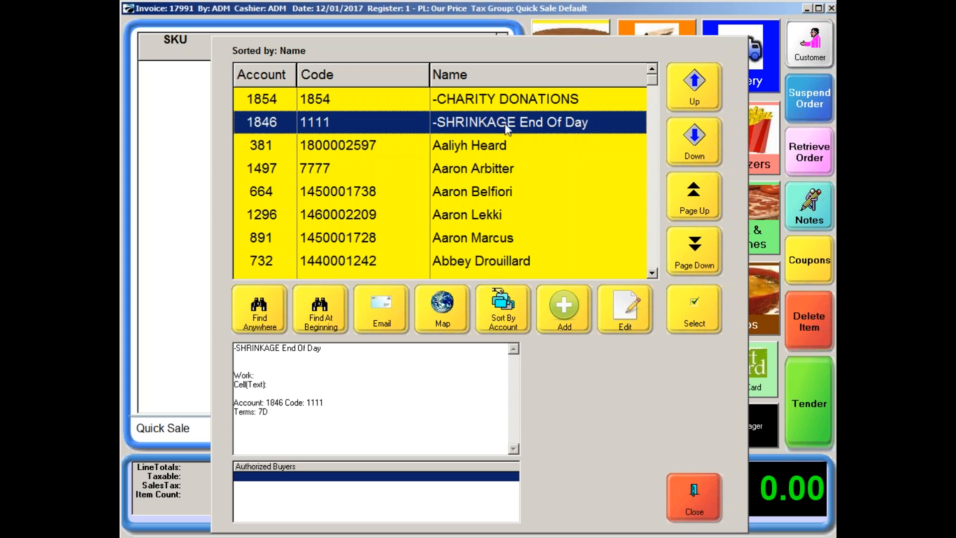
pyautogui.click(620, 317)
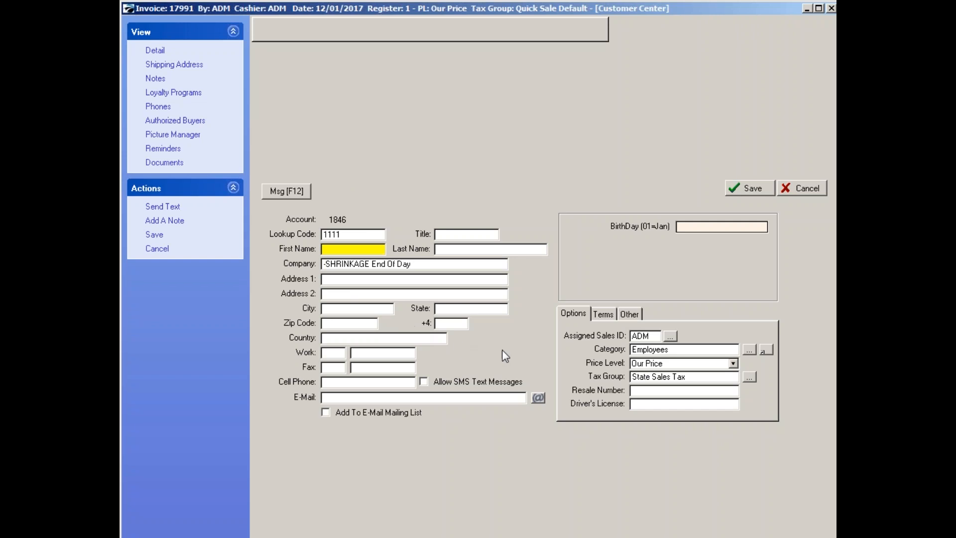
pyautogui.click(602, 314)
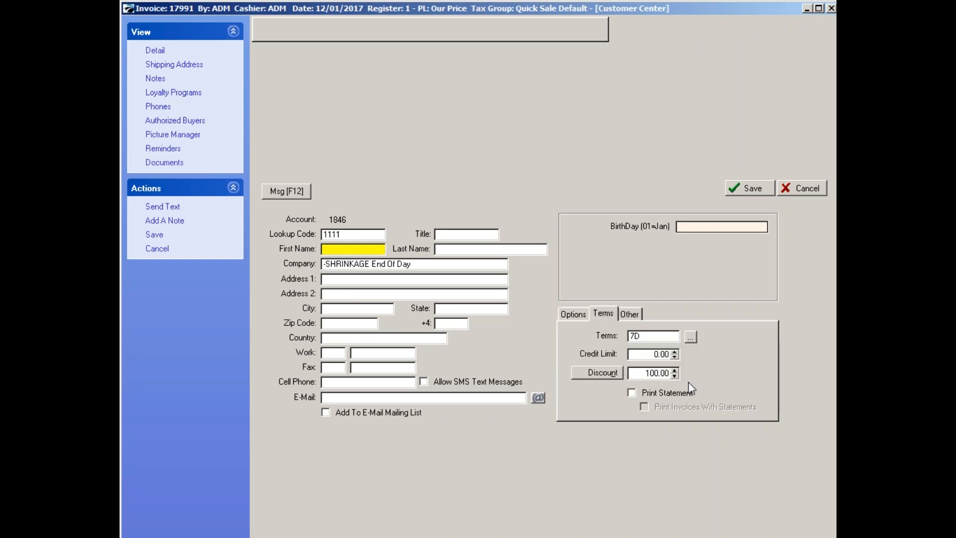
pyautogui.click(611, 373)
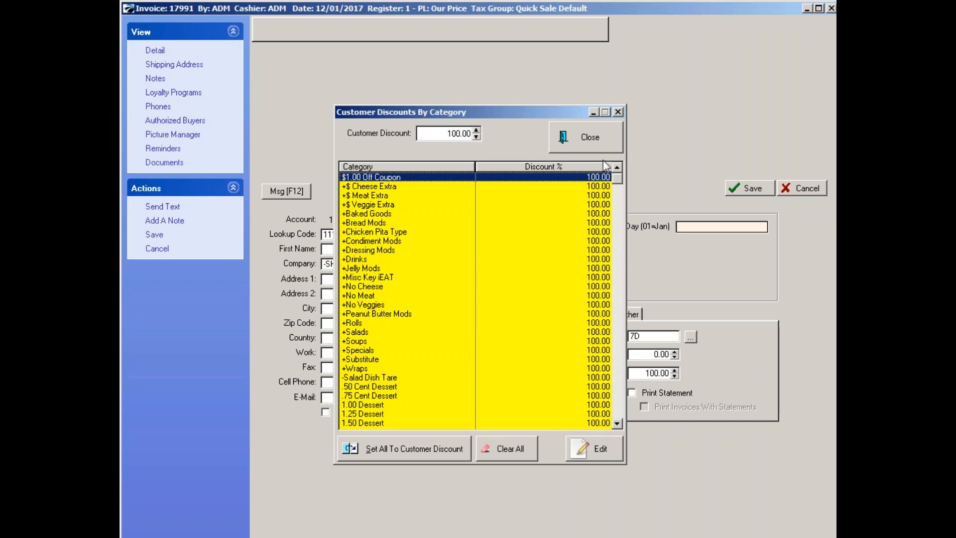
pyautogui.click(602, 142)
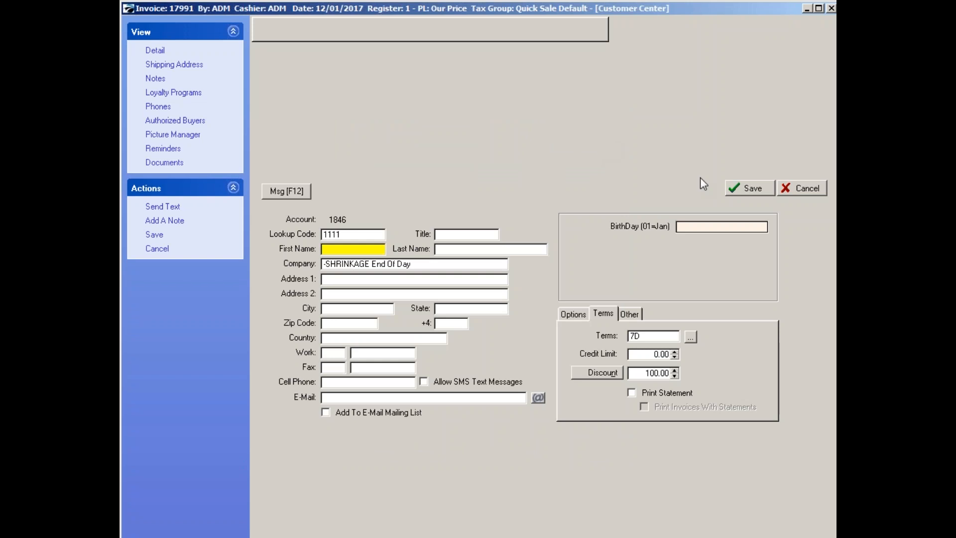
pyautogui.click(786, 188)
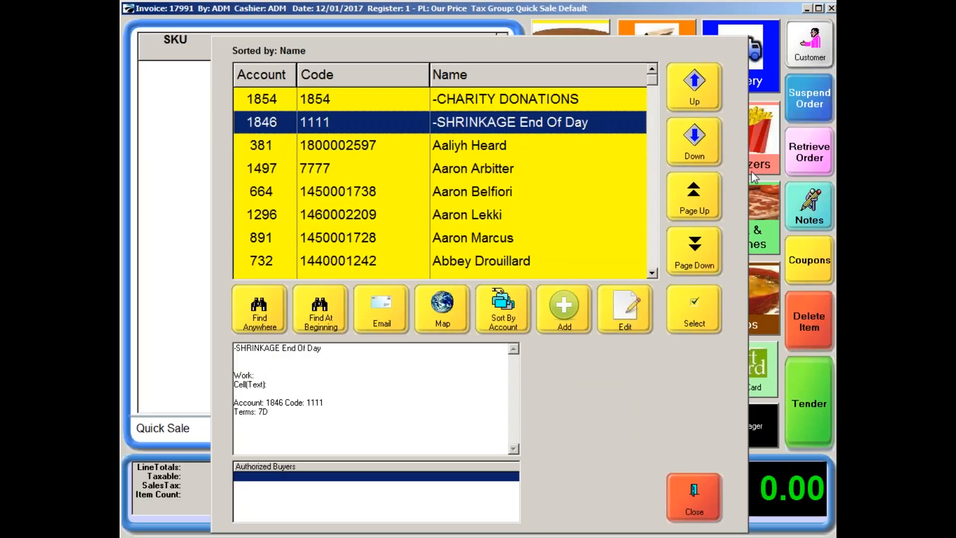
# Assign the -SHRINKAGE End Of Day customer to the sale and add Supreme Pizza with a quantity of 8.
pyautogui.click(694, 311)
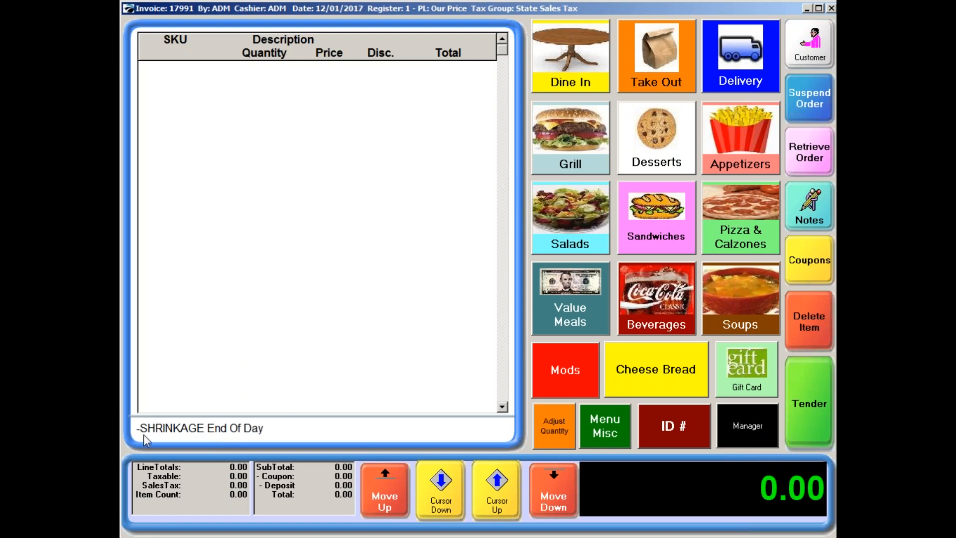
pyautogui.click(738, 245)
pyautogui.click(772, 267)
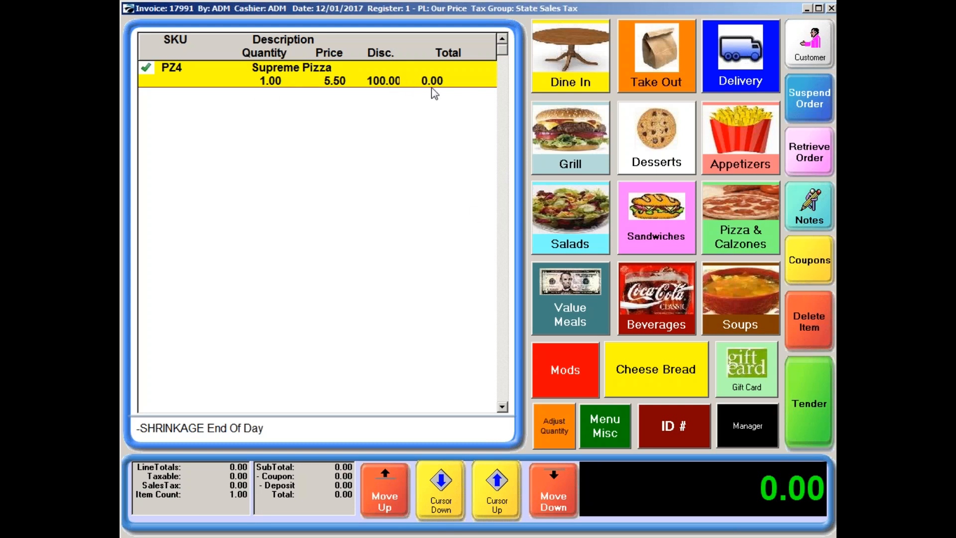
pyautogui.click(557, 427)
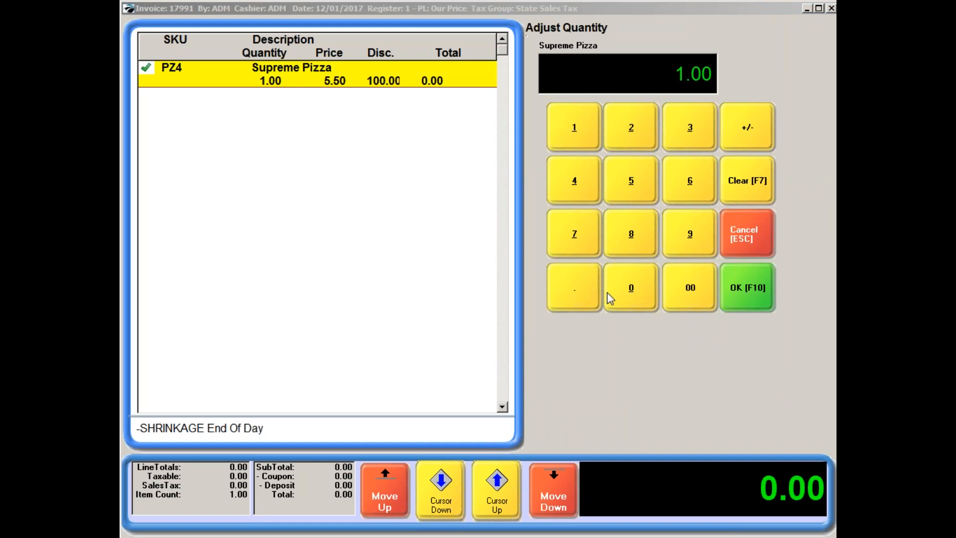
pyautogui.click(630, 243)
pyautogui.click(755, 295)
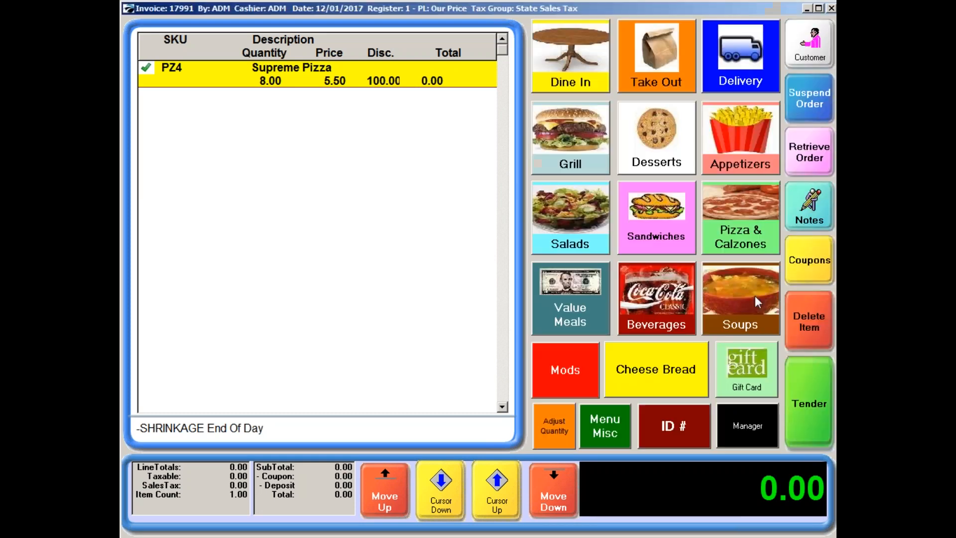
# Add Pepperoni Calzone with a quantity of 15 to the shrinkage sale, and tender the invoice.
pyautogui.click(740, 200)
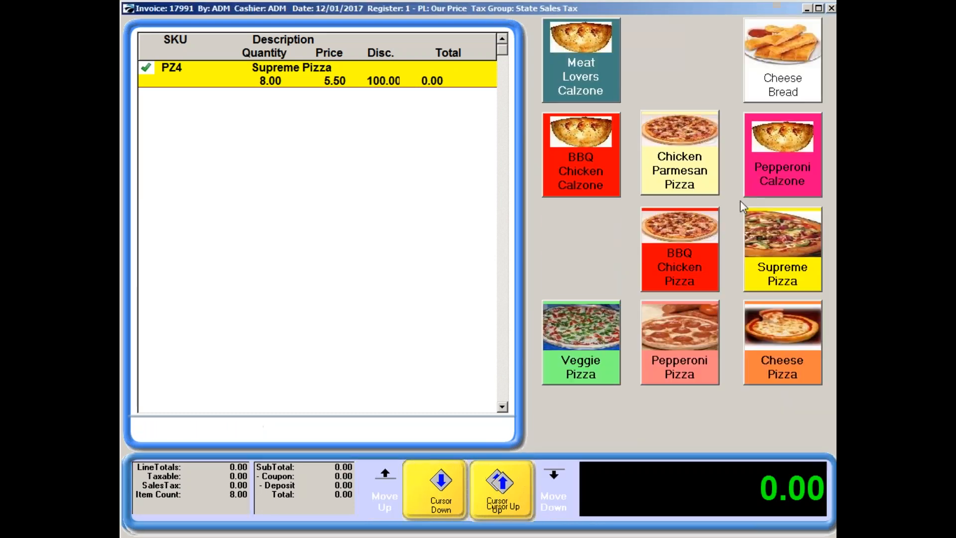
pyautogui.click(788, 169)
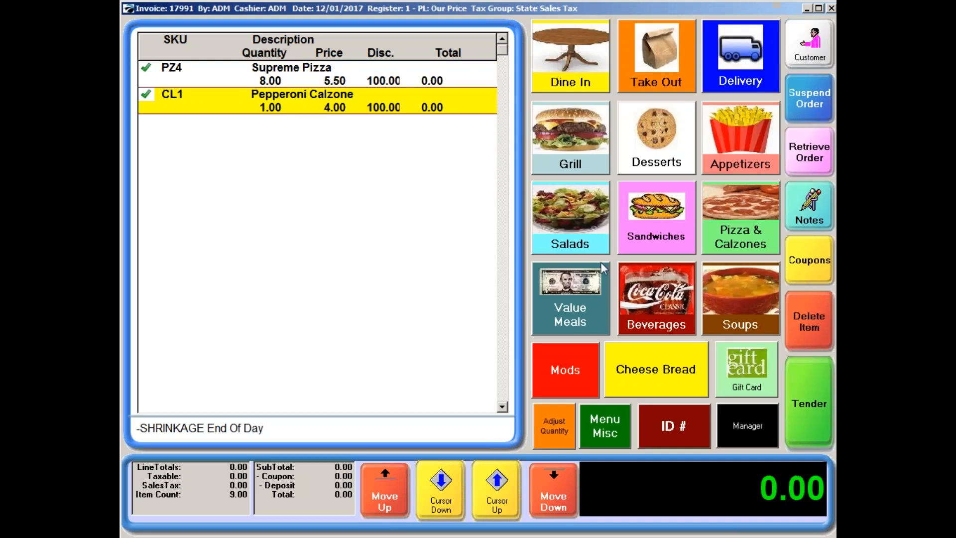
pyautogui.click(548, 427)
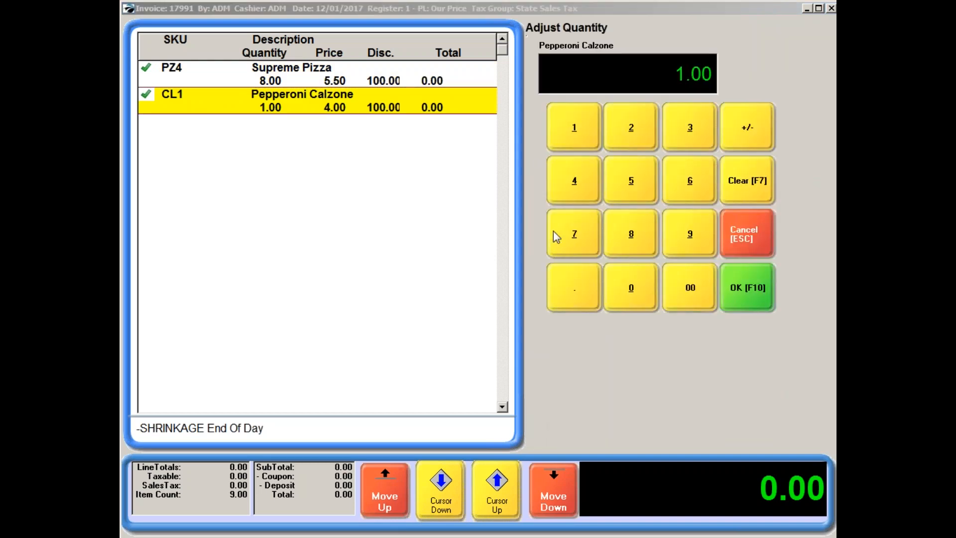
pyautogui.click(730, 288)
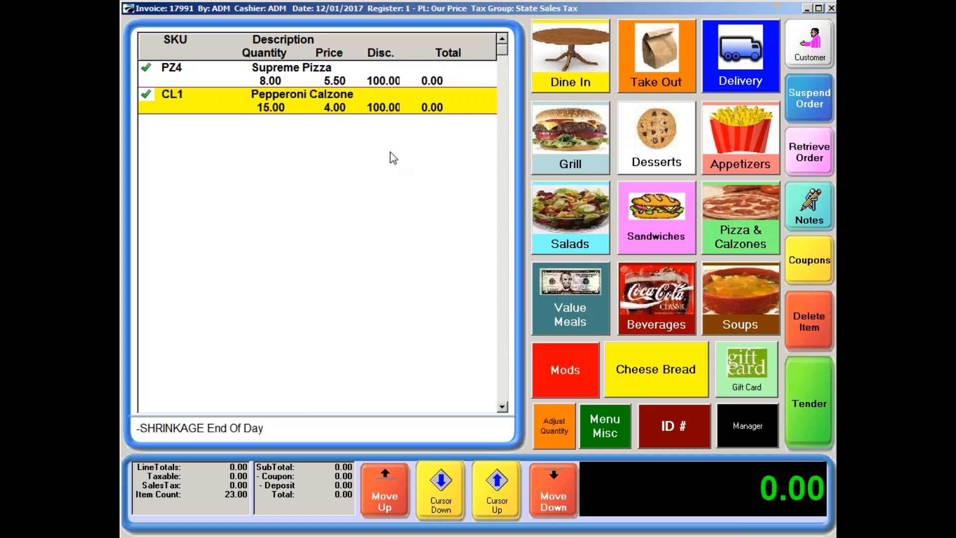
pyautogui.click(795, 413)
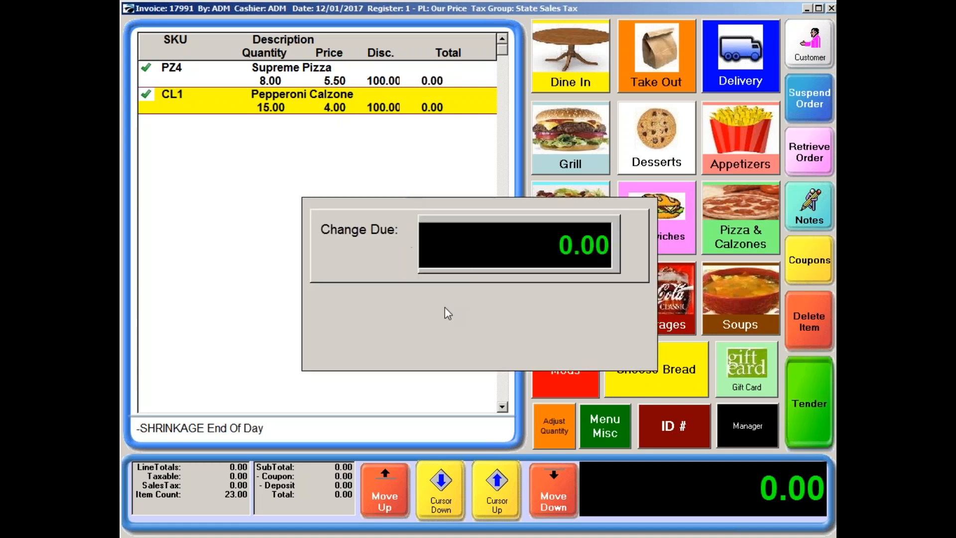
pyautogui.click(620, 340)
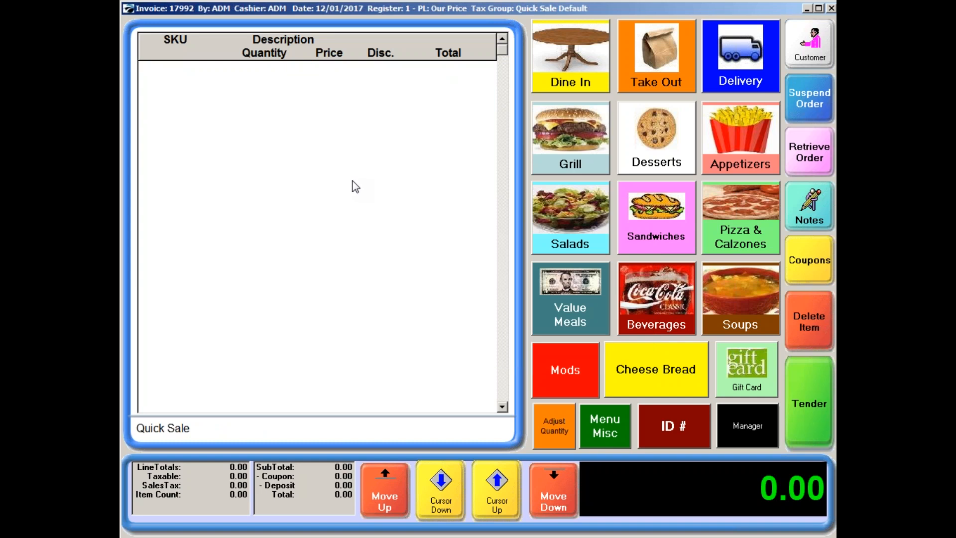
# Preview the Customer sales report for 12/01/2017 with detail printing enabled, sorted by Number of Transactions.
pyautogui.click(746, 427)
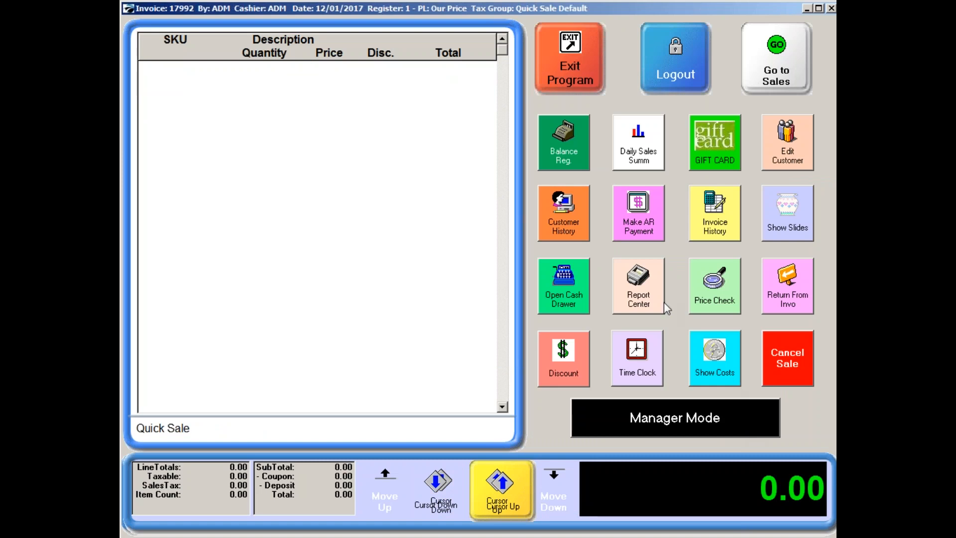
pyautogui.click(639, 294)
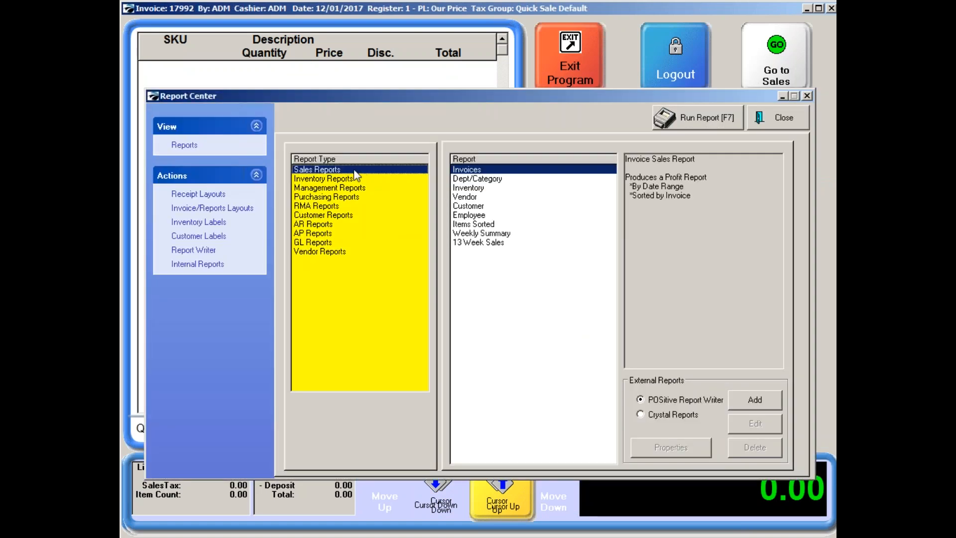
pyautogui.click(471, 208)
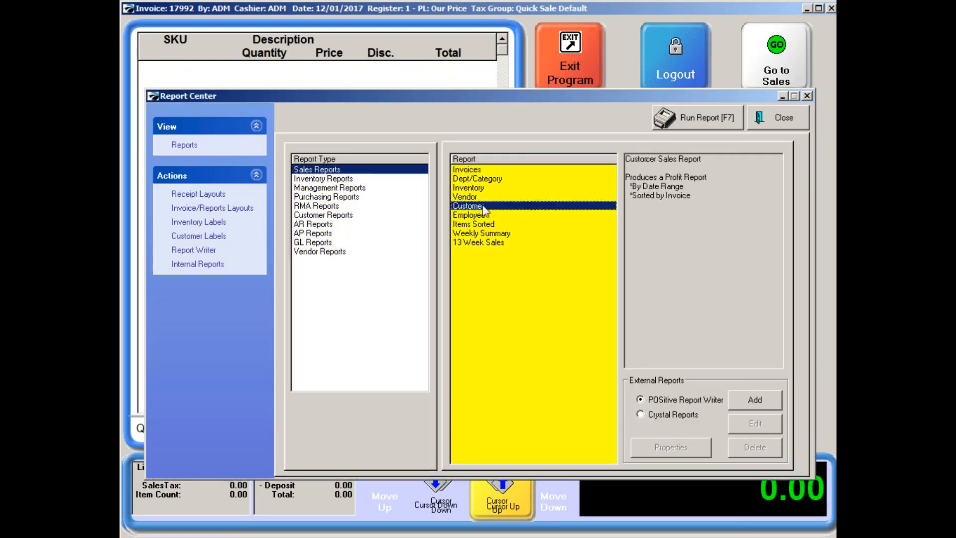
pyautogui.click(692, 122)
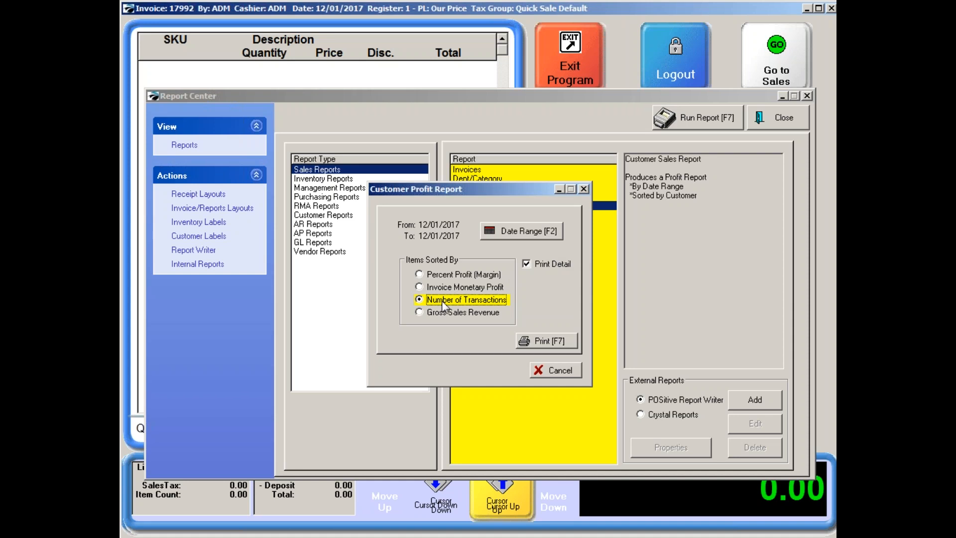
pyautogui.click(548, 341)
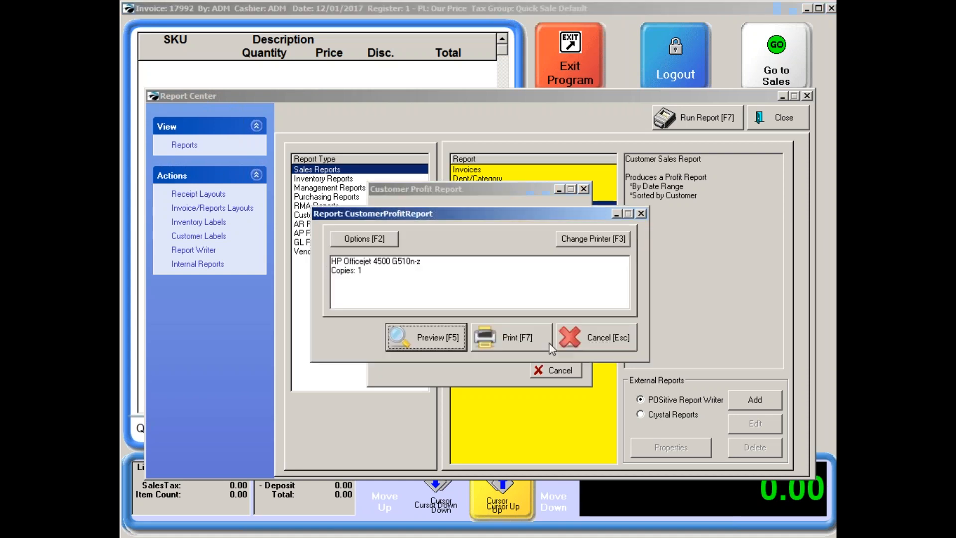
pyautogui.click(433, 337)
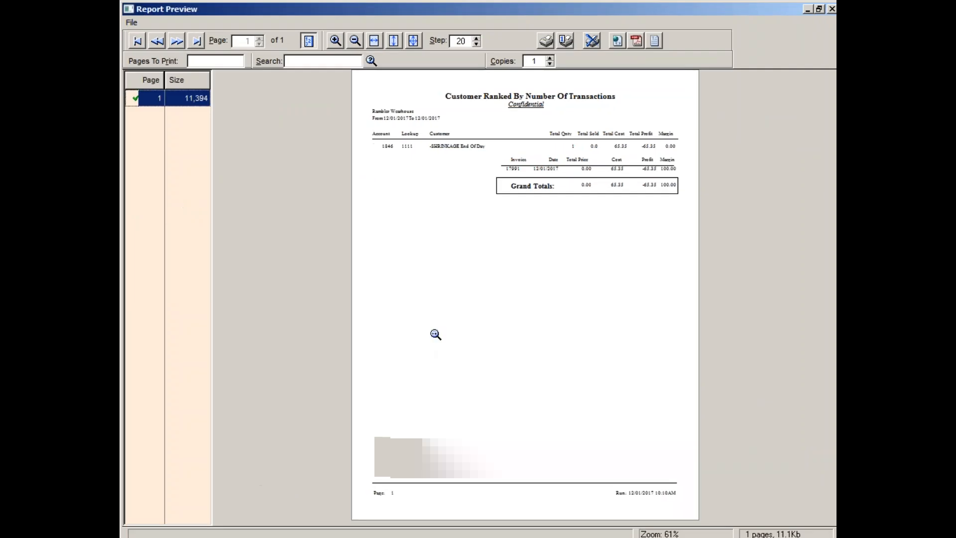
# Enlarge the previewed customer report to read its shrinkage figures, exit without printing, and return to the sales screen.
pyautogui.click(435, 332)
pyautogui.click(433, 346)
pyautogui.click(434, 345)
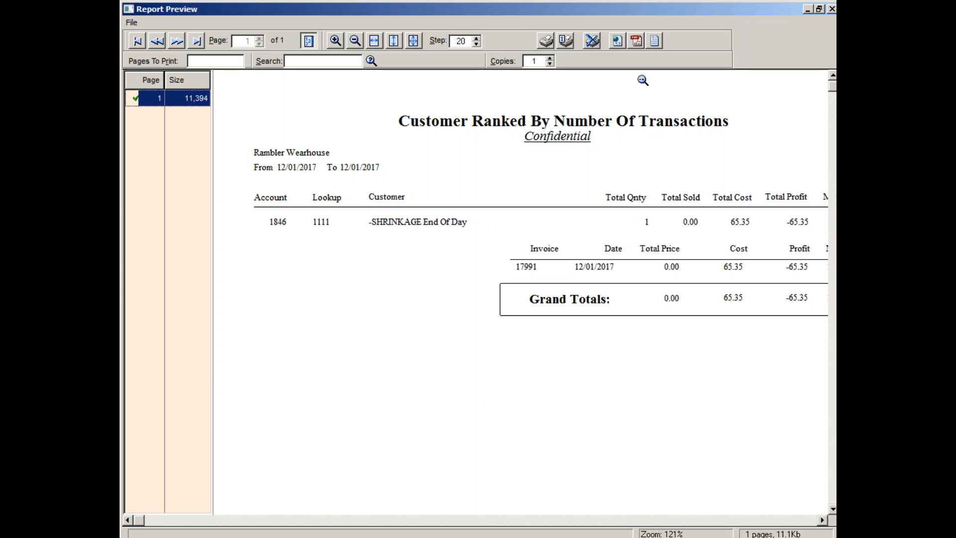
pyautogui.click(592, 42)
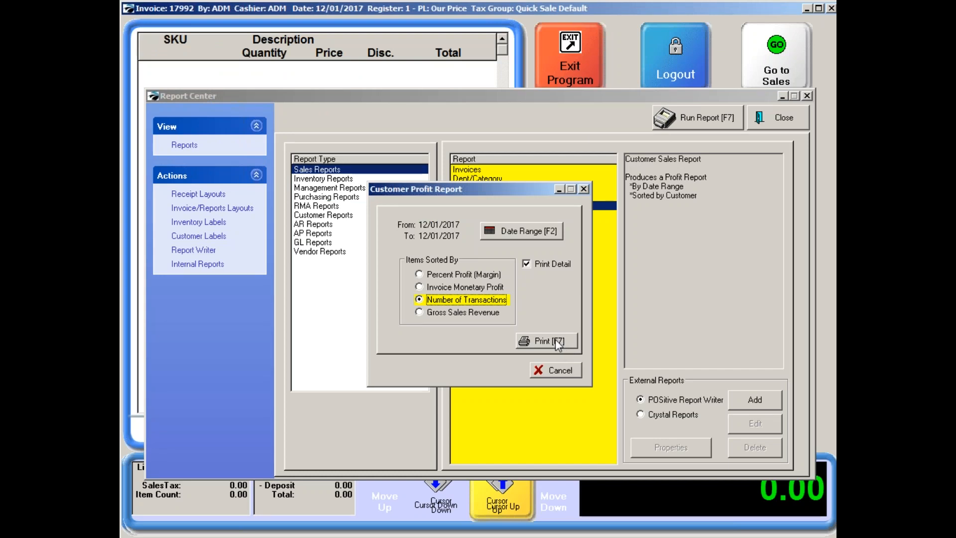
pyautogui.click(558, 370)
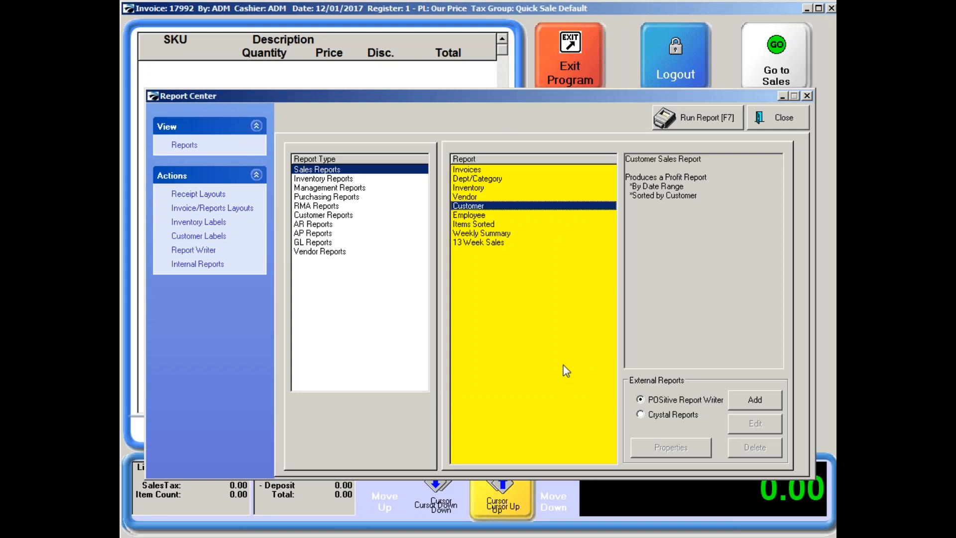
pyautogui.click(780, 118)
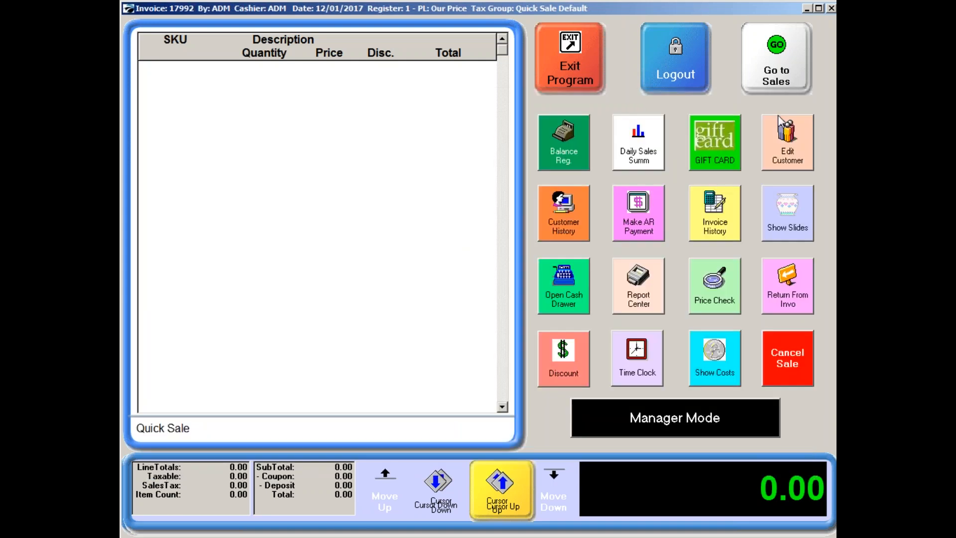
pyautogui.click(777, 53)
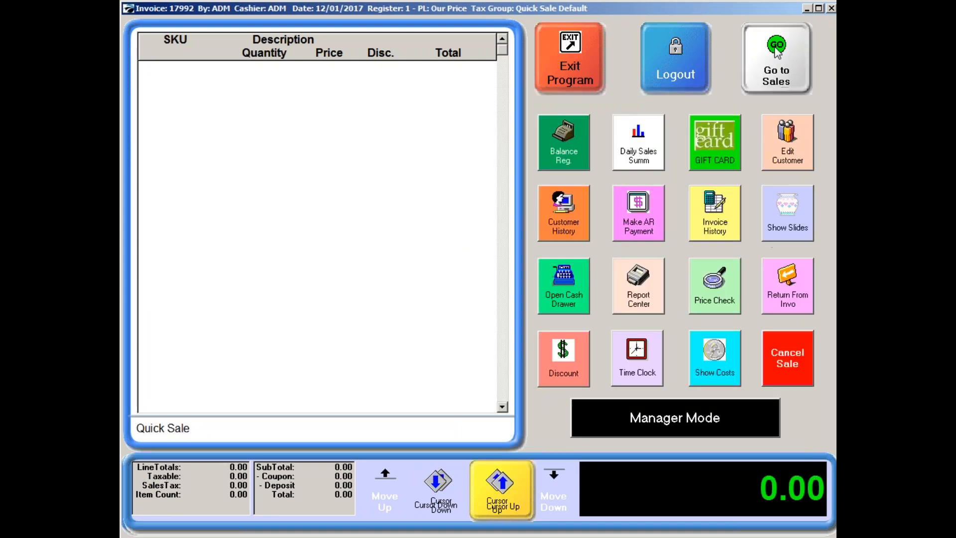
# Open the -CHARITY DONATIONS customer's discounts by category and apply a customer discount of 99.9 to all categories.
pyautogui.click(797, 50)
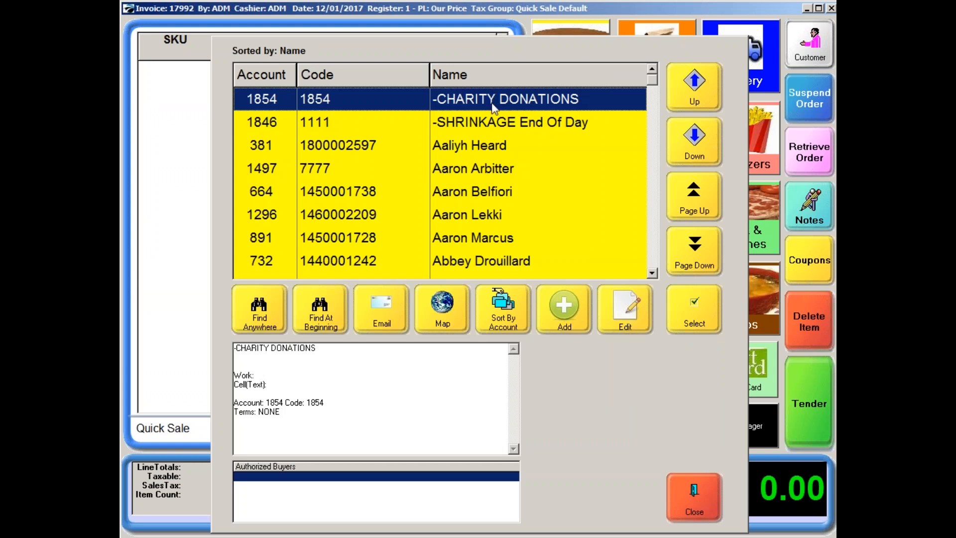
pyautogui.click(606, 325)
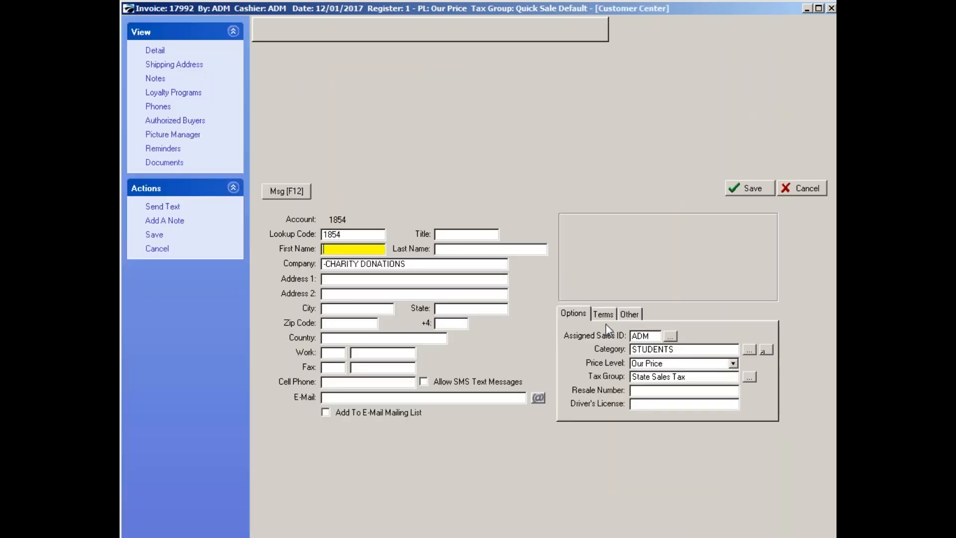
pyautogui.click(611, 316)
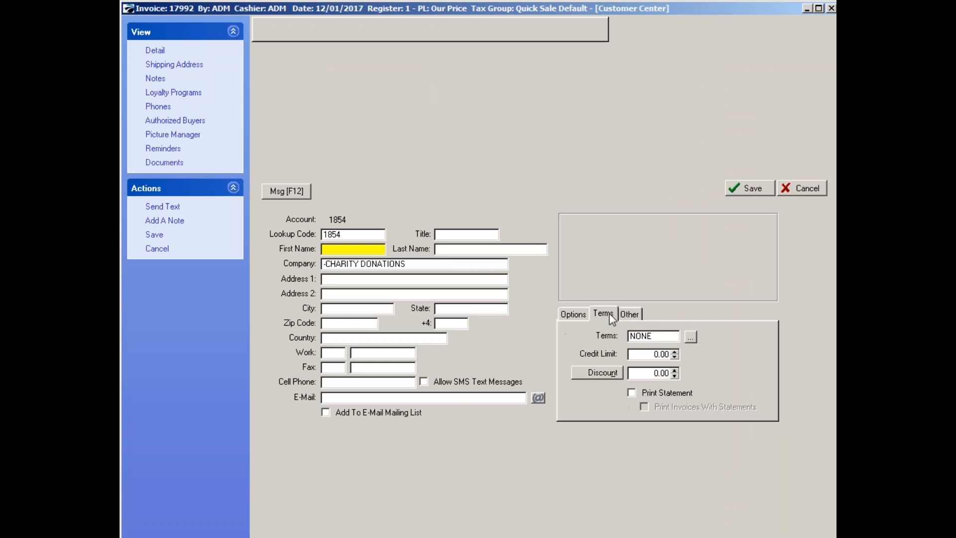
pyautogui.click(608, 374)
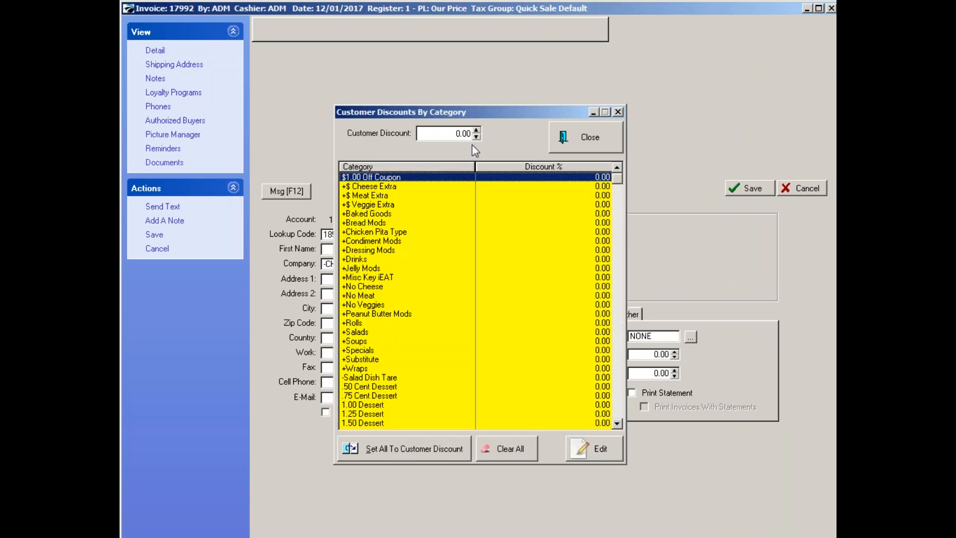
pyautogui.click(456, 132)
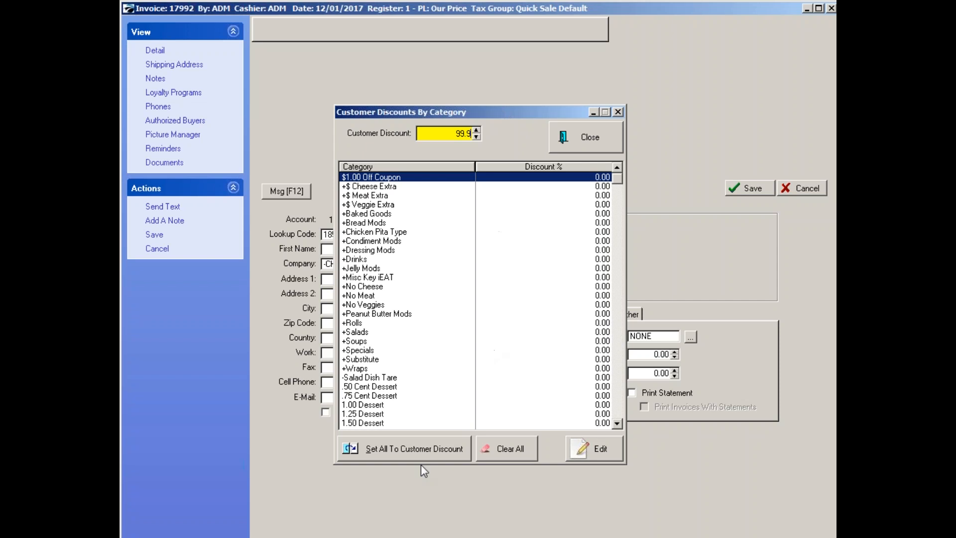
pyautogui.click(417, 447)
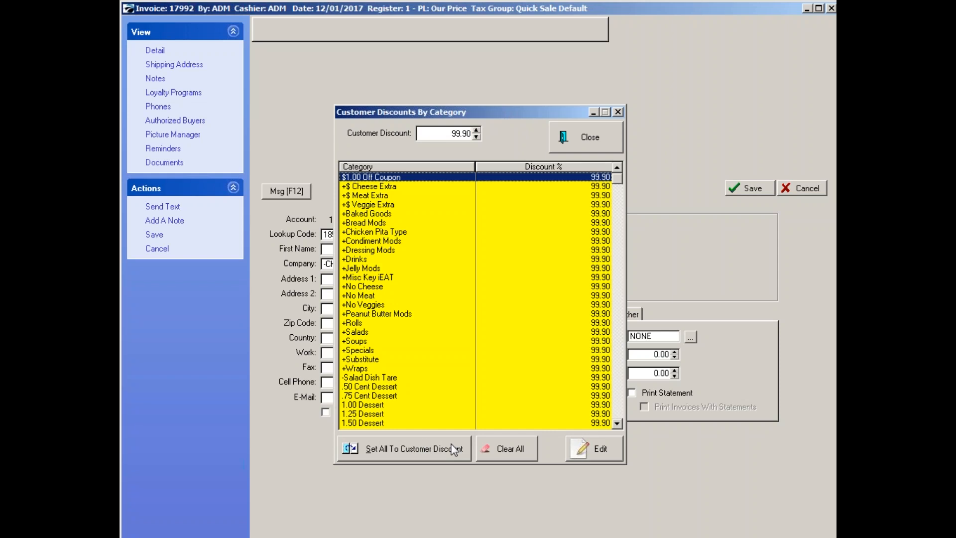
# Set the customer discount to 99.99 for all categories, save the -CHARITY DONATIONS customer, and close the customer list.
pyautogui.click(468, 130)
pyautogui.press('Delete')
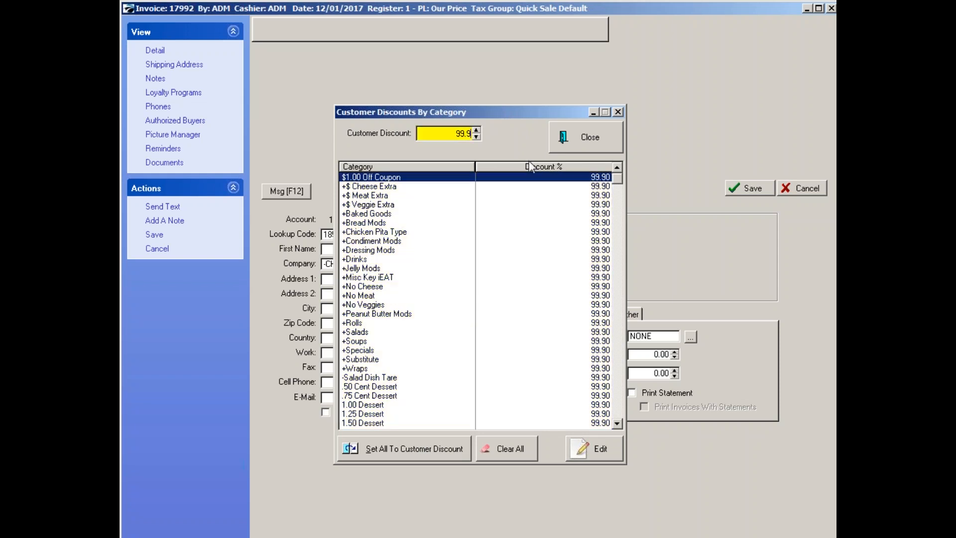
pyautogui.write('9')
pyautogui.click(409, 449)
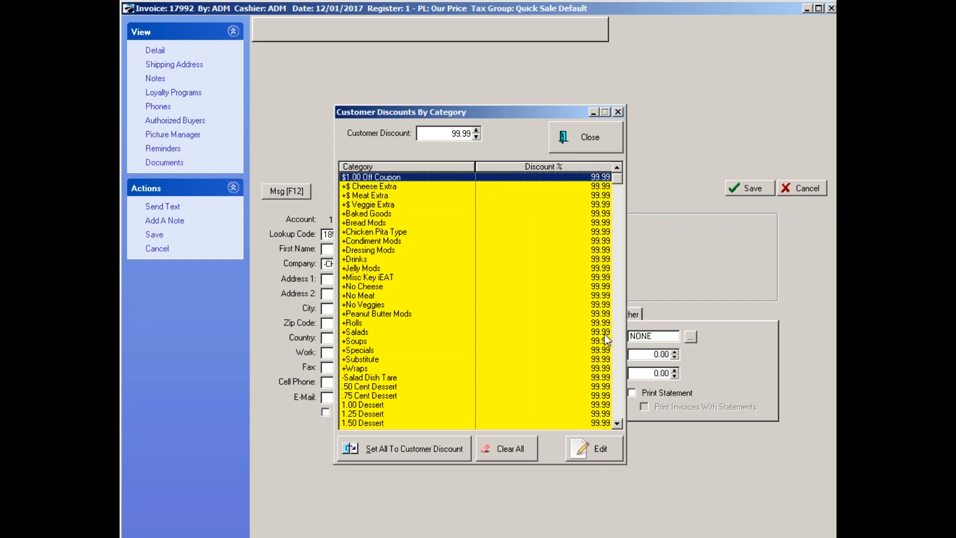
pyautogui.click(602, 148)
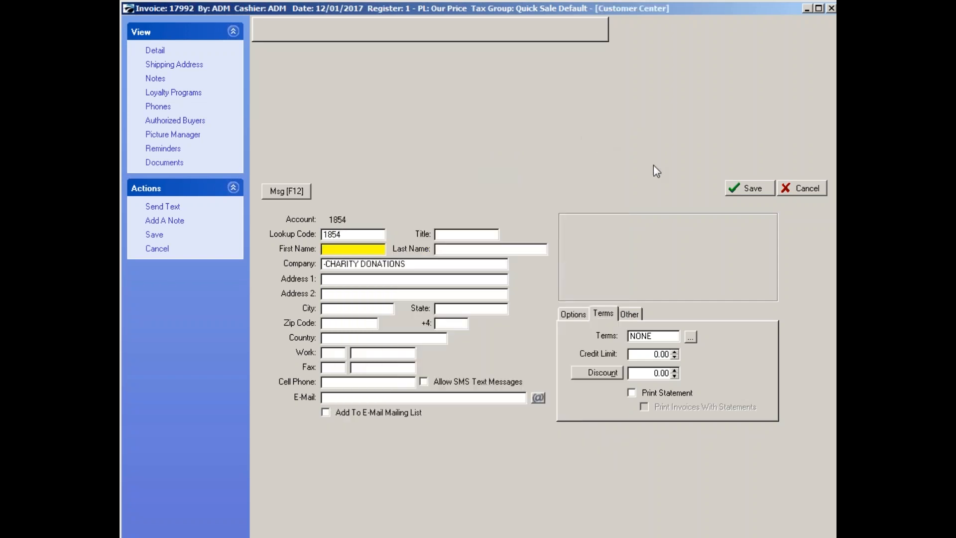
pyautogui.click(756, 189)
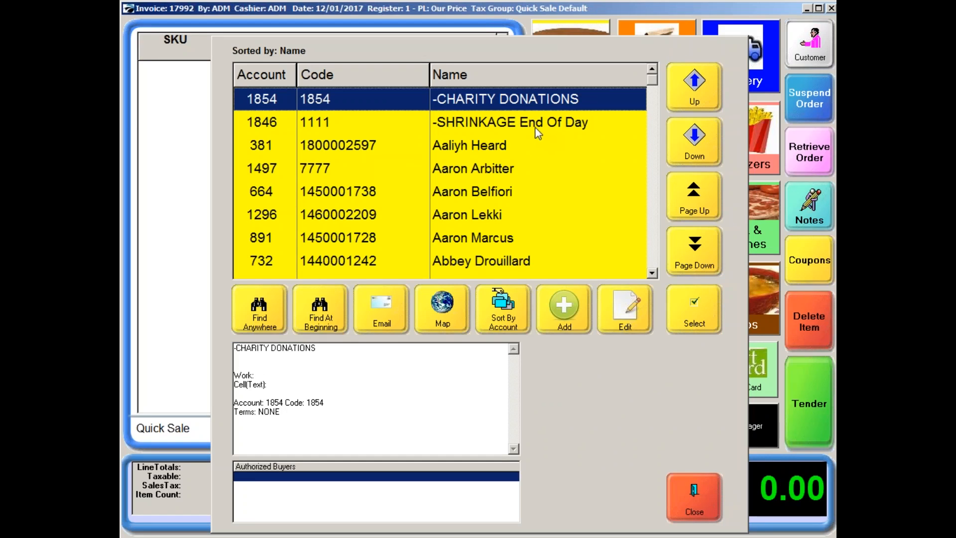
pyautogui.click(693, 500)
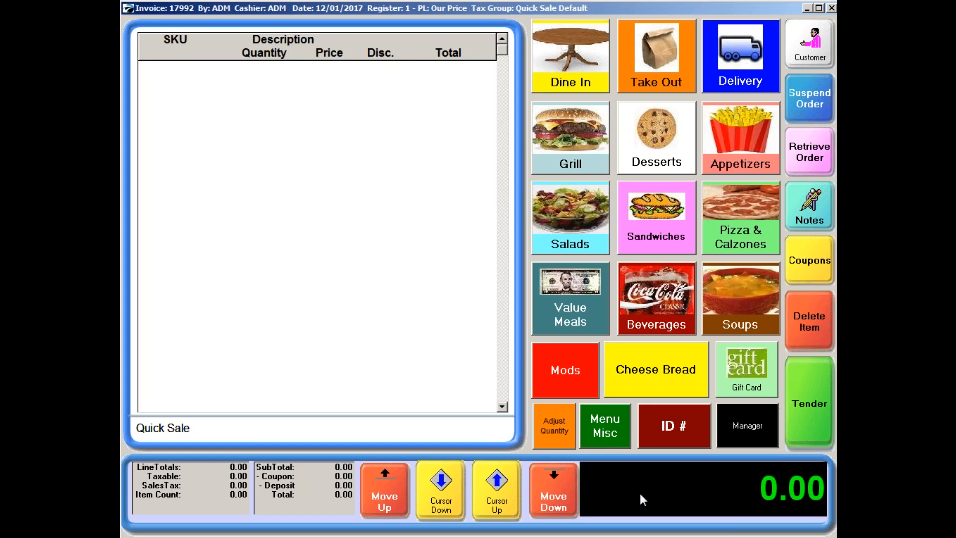
# Assign a student to the sale by scanning the ID, and add a Baked Cuban Sandwich on Wheat Bread.
pyautogui.press('Return')
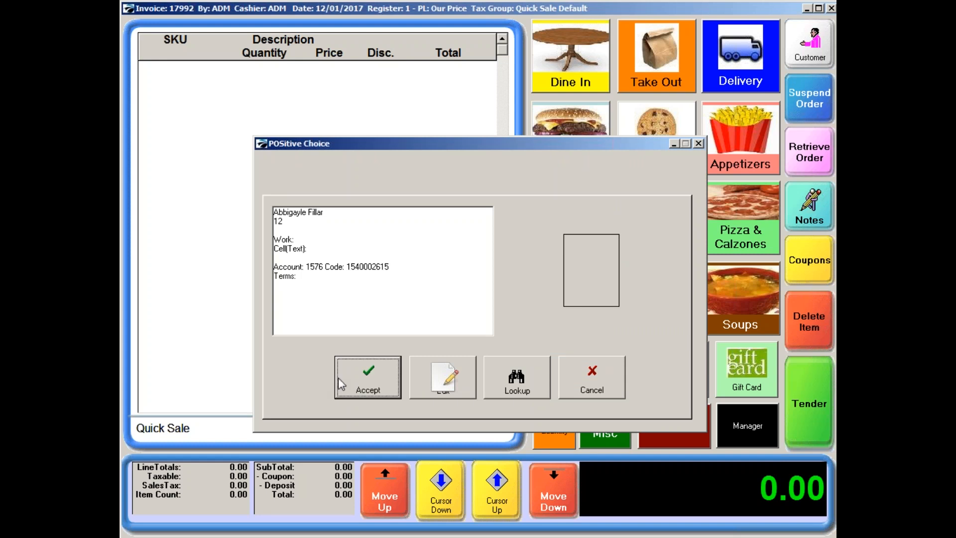
pyautogui.click(367, 387)
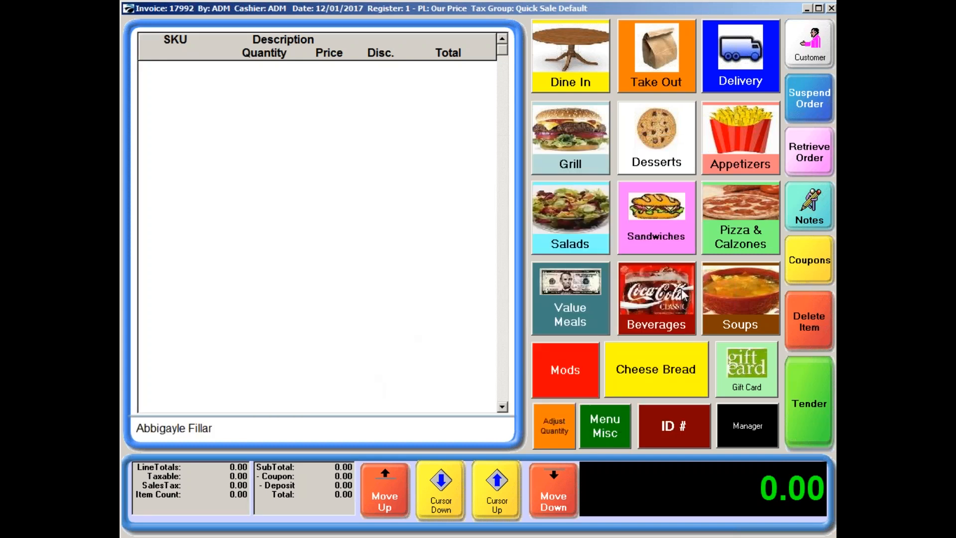
pyautogui.click(681, 223)
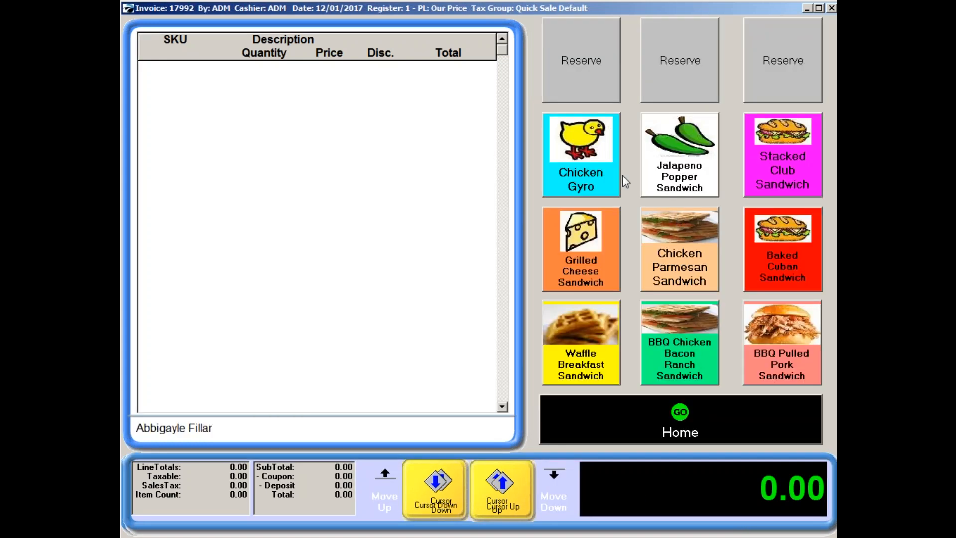
pyautogui.click(762, 279)
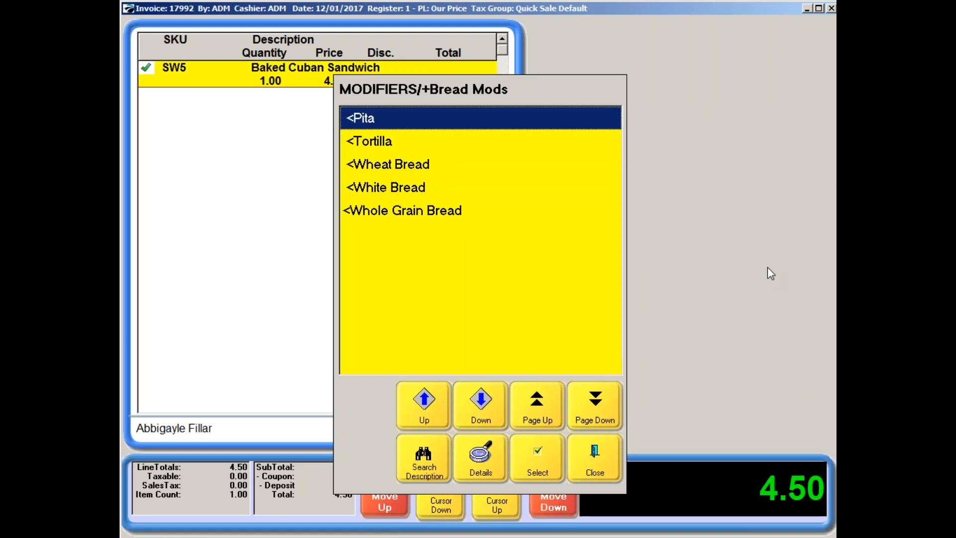
pyautogui.click(390, 164)
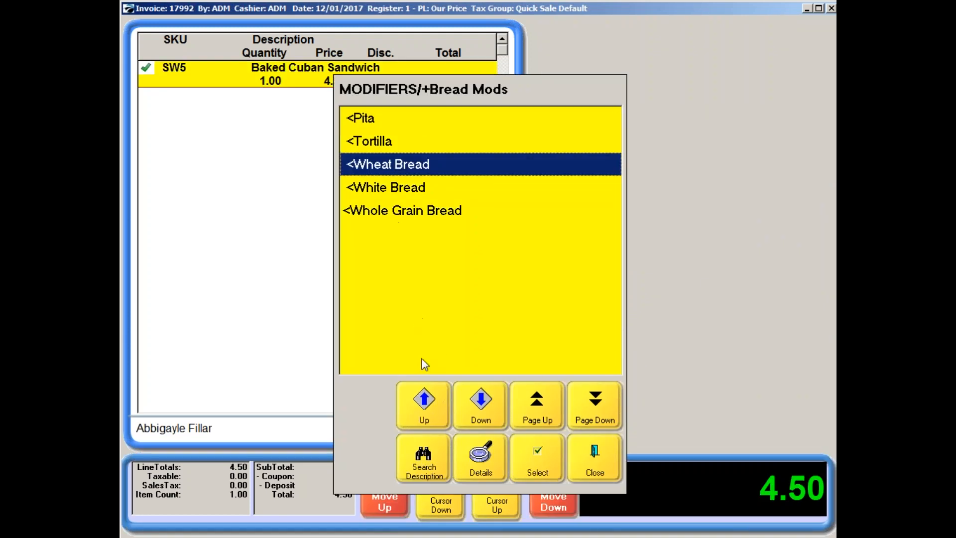
pyautogui.click(535, 462)
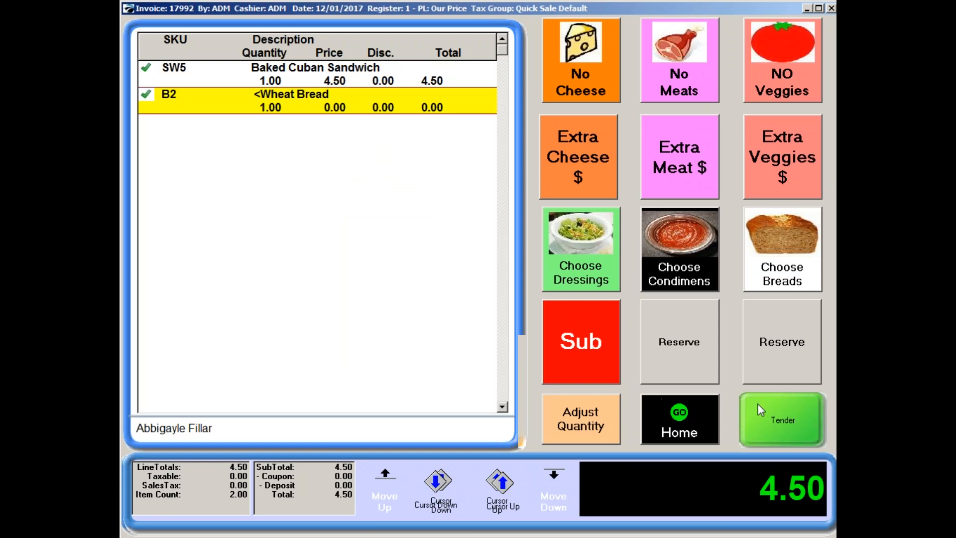
# Tender the sandwich sale for the exact amount in cash and complete it.
pyautogui.click(760, 411)
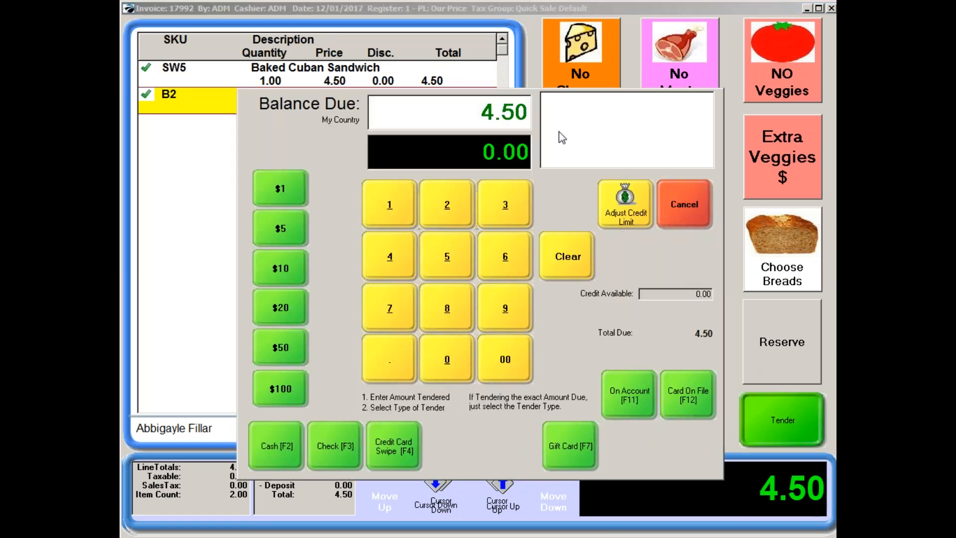
pyautogui.click(289, 439)
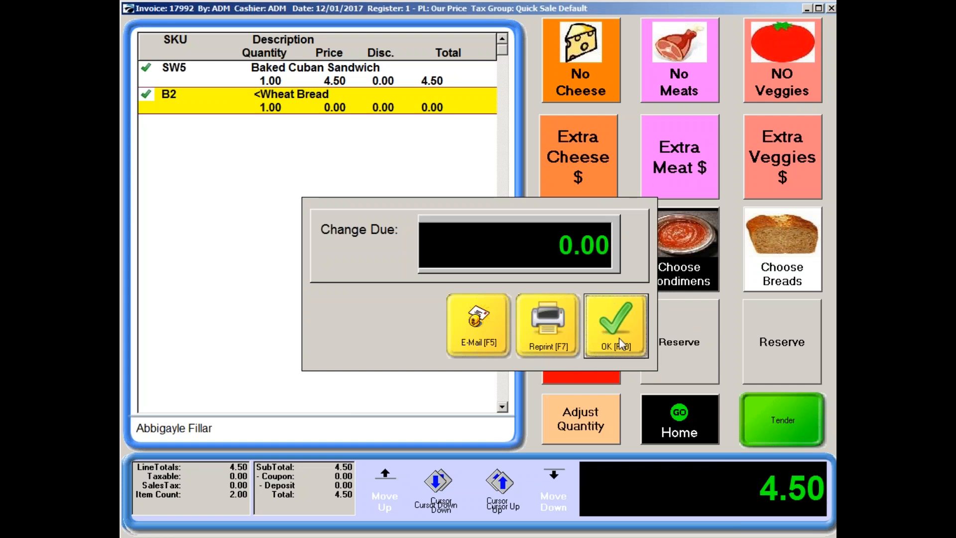
pyautogui.click(619, 338)
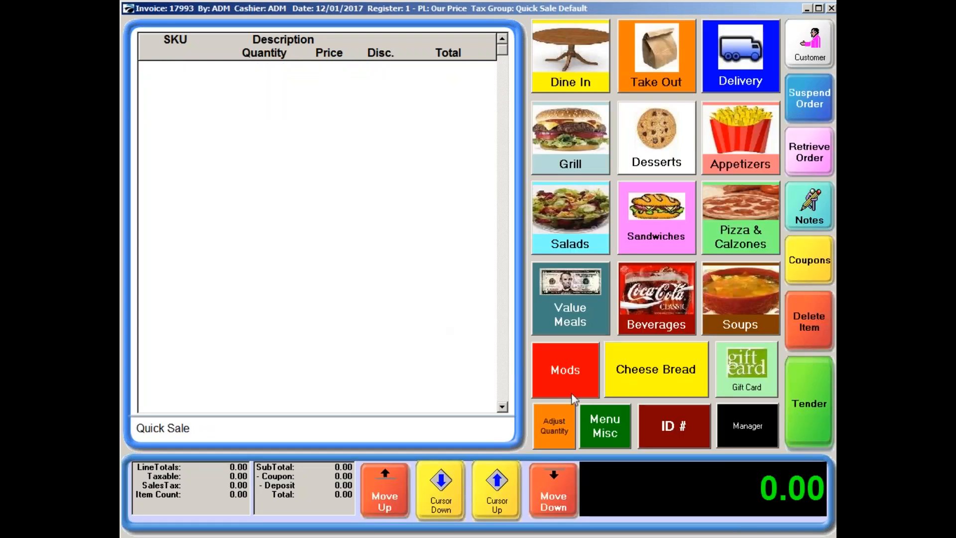
# Find the second customer by manually entering the customer ID number, and assign that customer to the new sale.
pyautogui.click(659, 429)
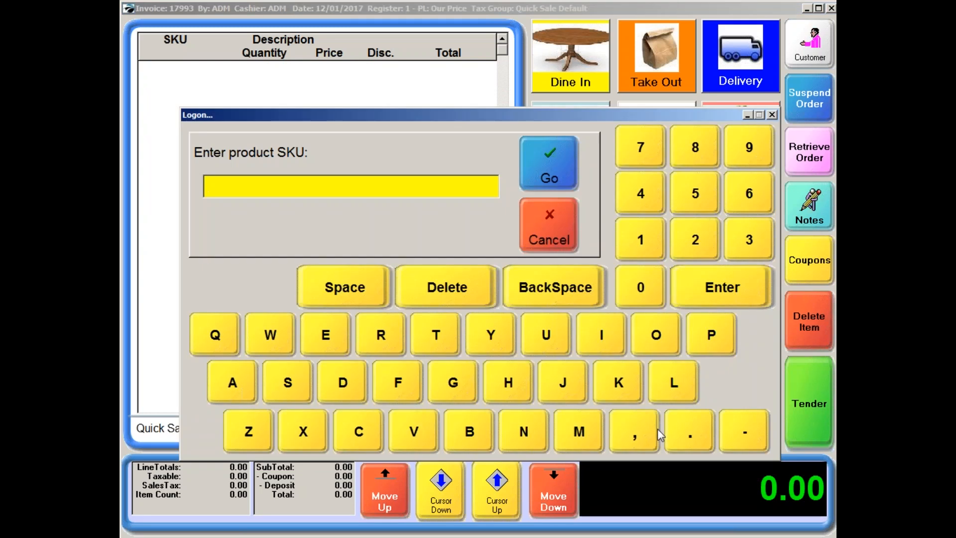
pyautogui.write('1540002615')
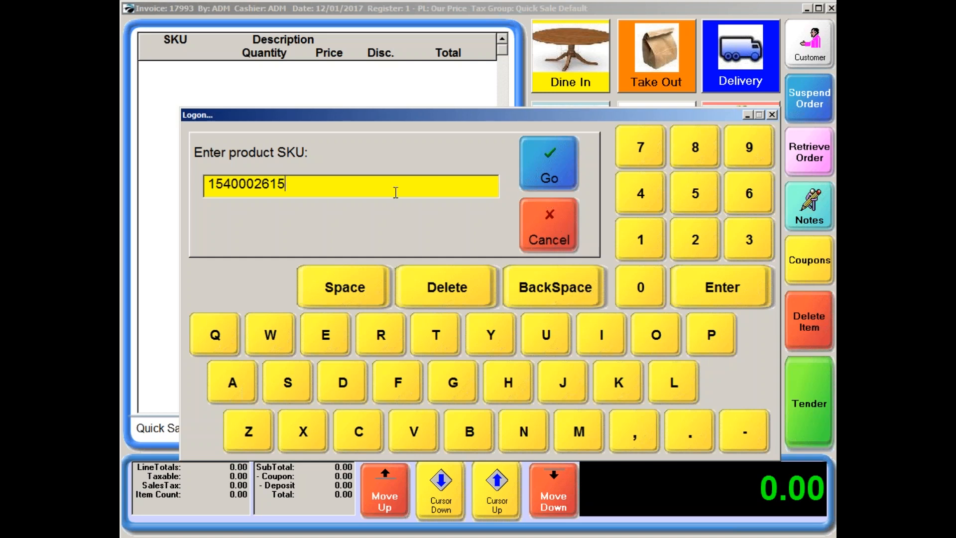
pyautogui.press('BackSpace')
pyautogui.press('BackSpace')
pyautogui.press('BackSpace')
pyautogui.press('BackSpace')
pyautogui.press('BackSpace')
pyautogui.press('BackSpace')
pyautogui.press('BackSpace')
pyautogui.press('BackSpace')
pyautogui.press('BackSpace')
pyautogui.press('BackSpace')
pyautogui.write('12345678')
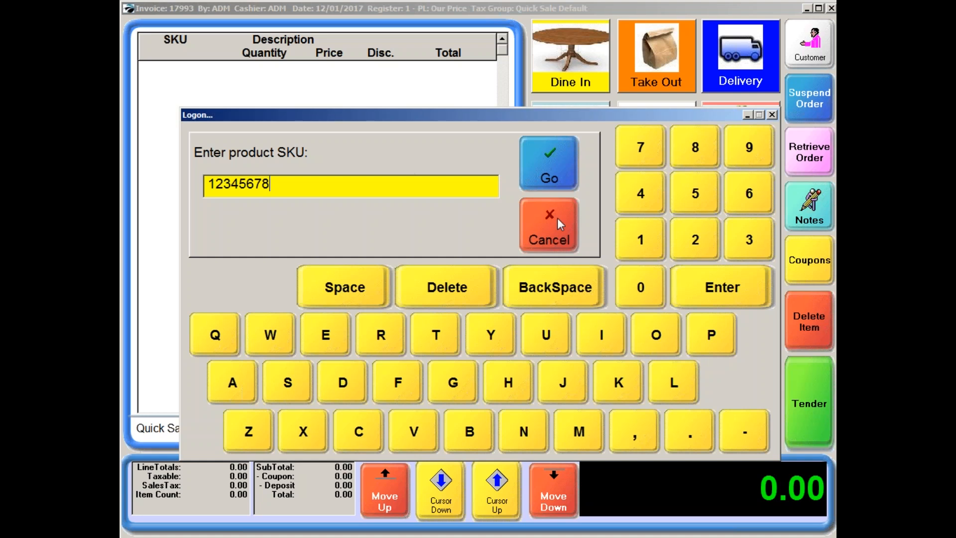
pyautogui.click(547, 177)
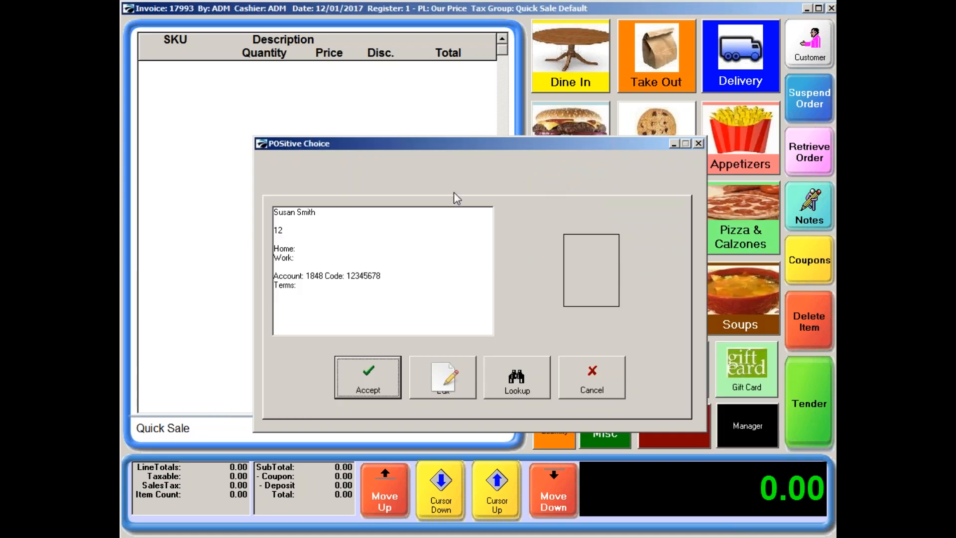
pyautogui.click(371, 382)
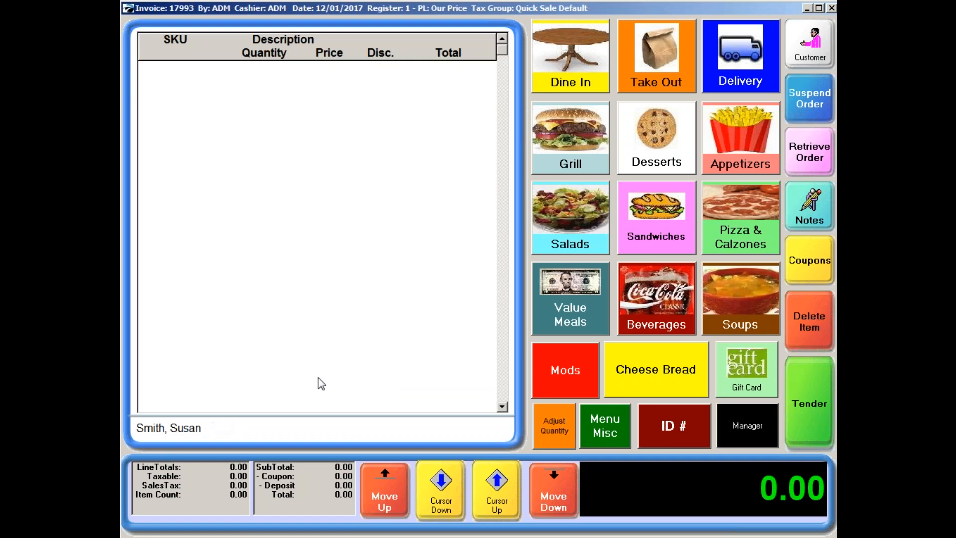
# Add Dessert 2.00 to the sale with a quantity of 2.
pyautogui.click(628, 149)
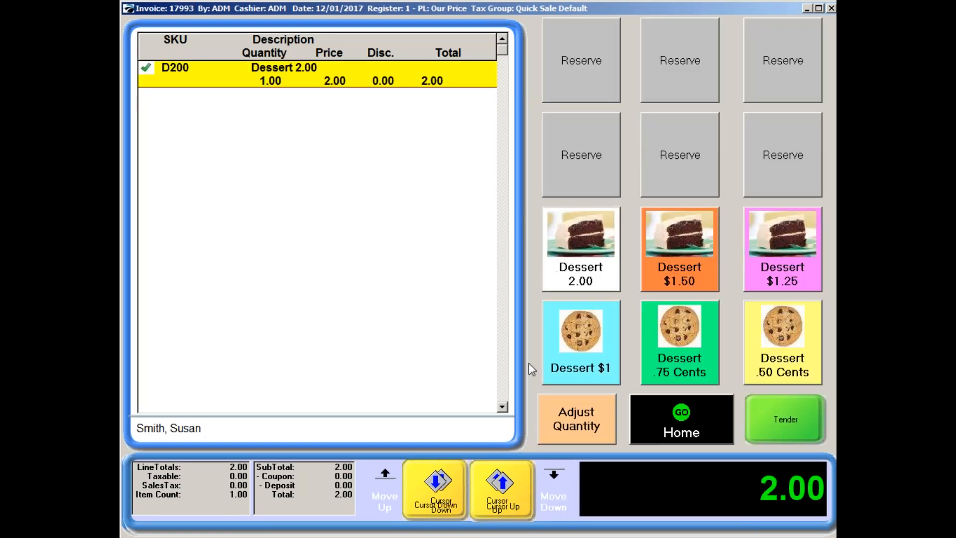
pyautogui.click(565, 426)
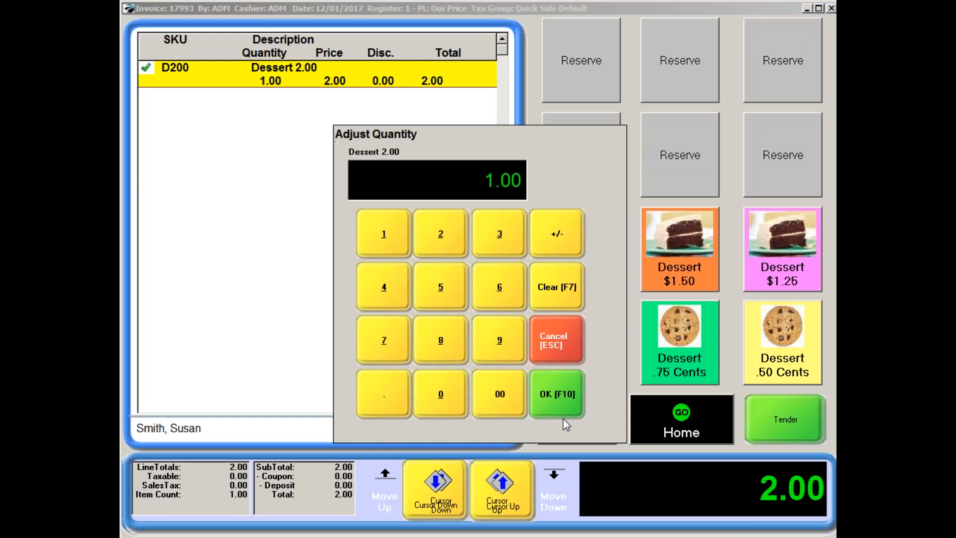
pyautogui.click(456, 234)
pyautogui.click(547, 392)
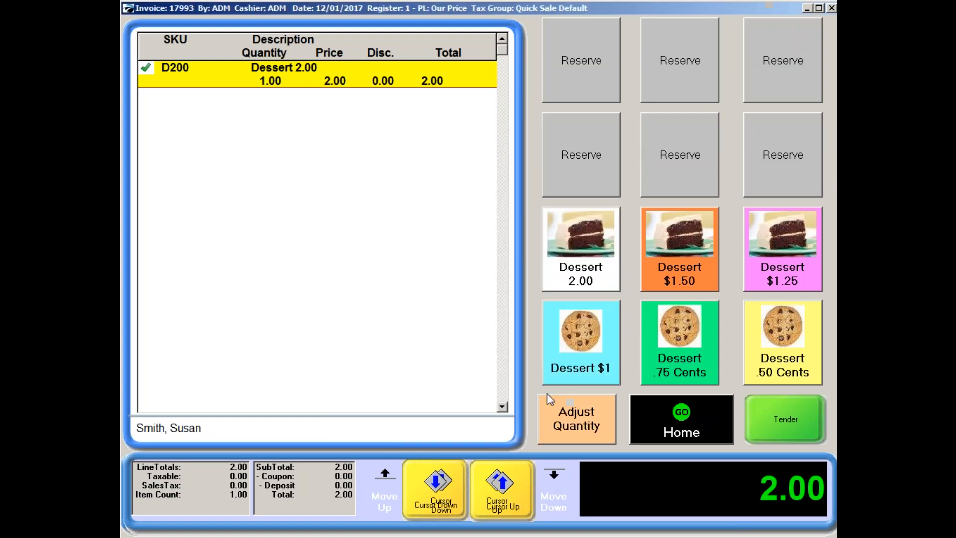
# Tender the dessert sale for the exact amount in cash and complete it.
pyautogui.click(787, 419)
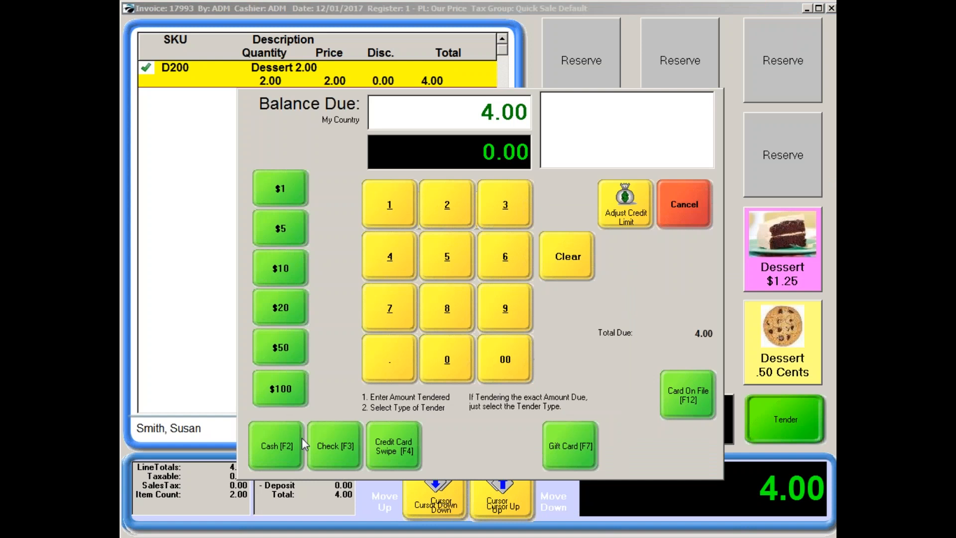
pyautogui.click(287, 444)
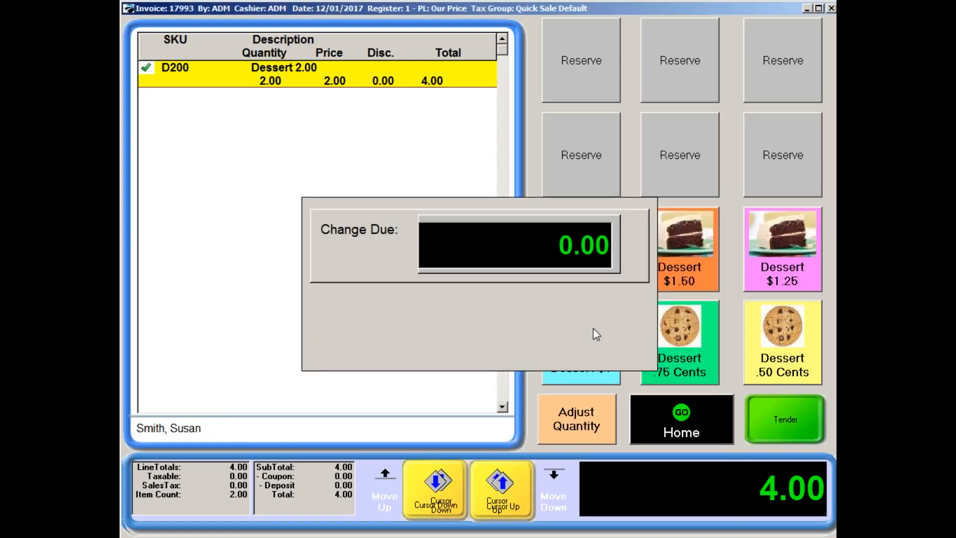
pyautogui.click(599, 330)
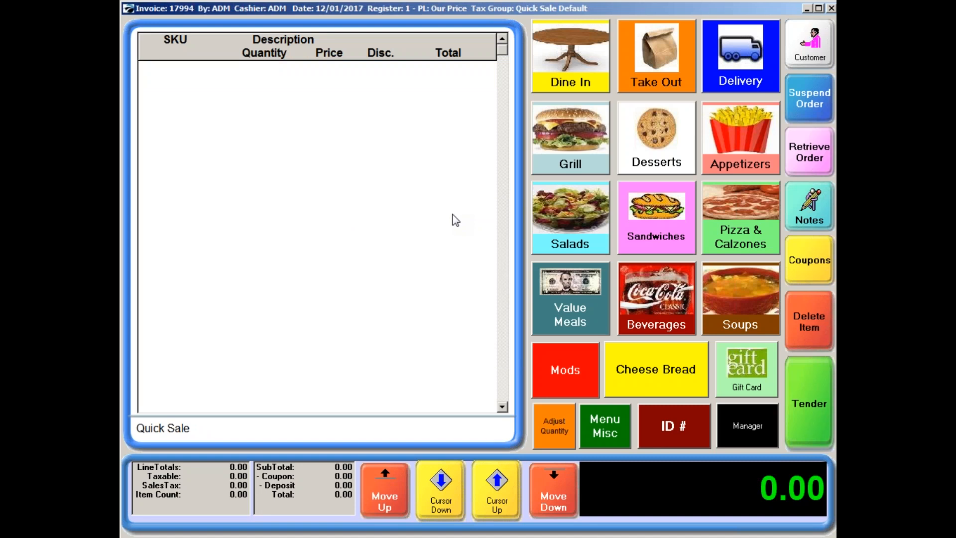
# Scan an ID, look up a student in the customer list, view the customer's edit form, and leave it without saving.
pyautogui.press('Return')
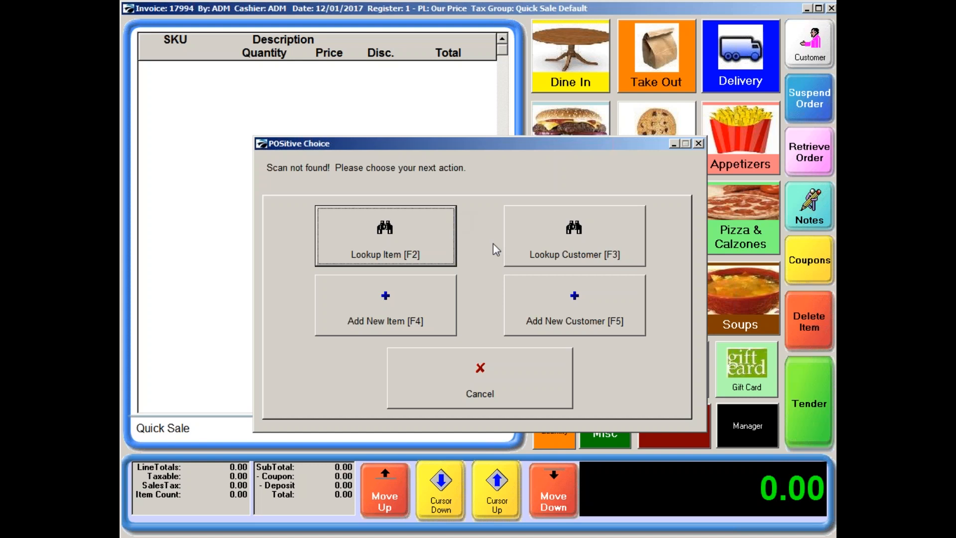
pyautogui.click(565, 252)
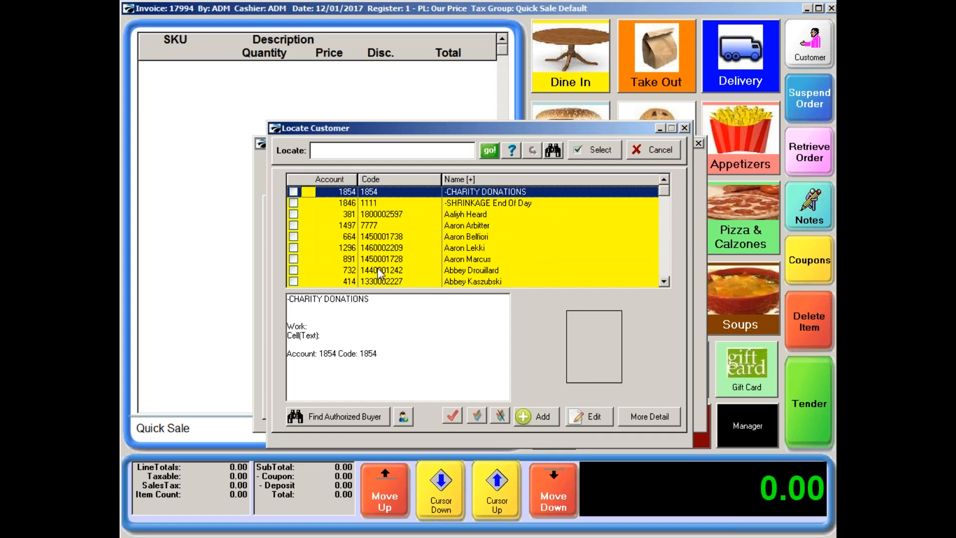
pyautogui.click(453, 247)
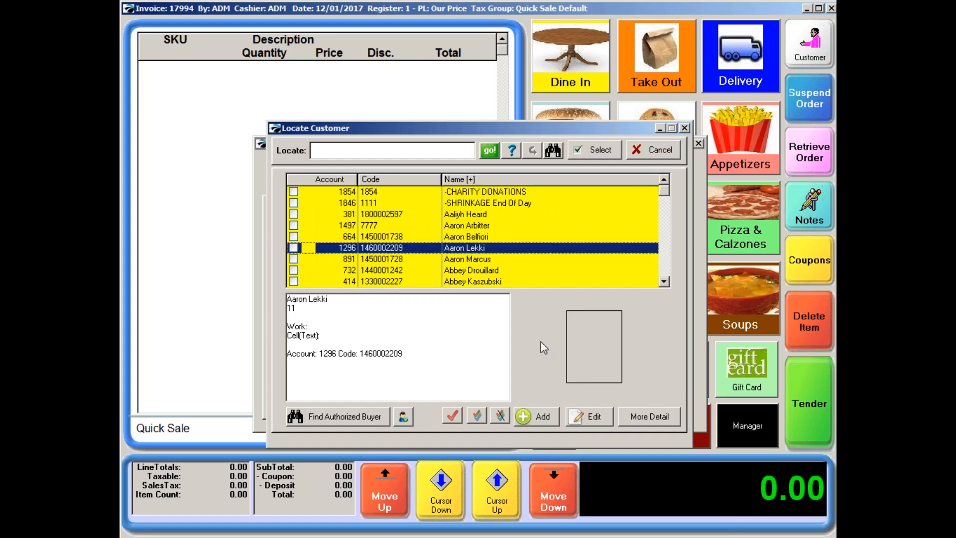
pyautogui.click(580, 419)
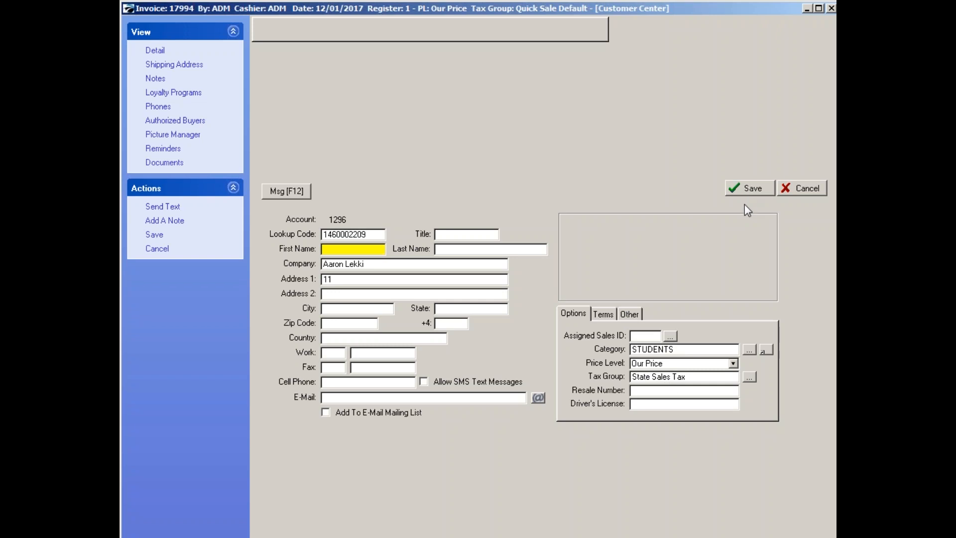
pyautogui.click(793, 190)
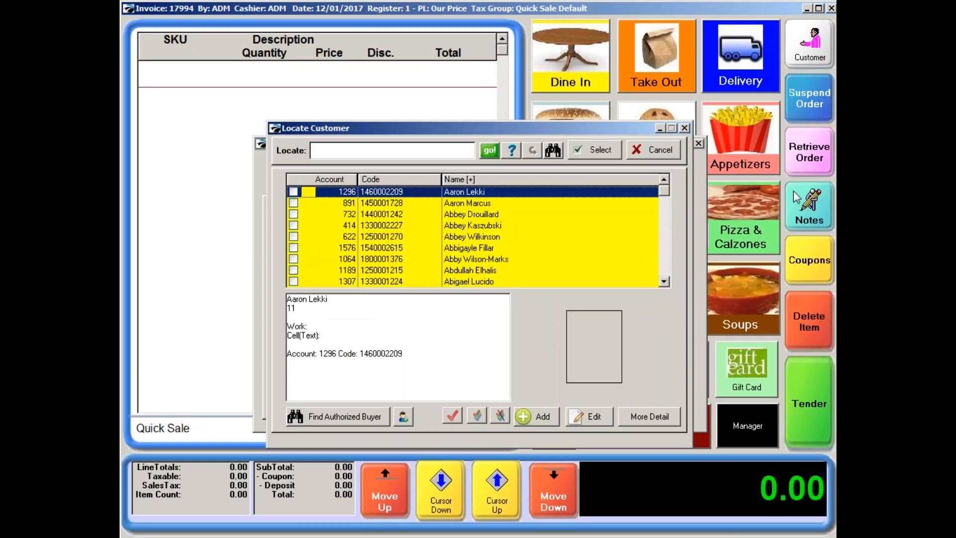
# Leave the failed scan lookup and assign a customer to the sale by manually entering the customer's ID number.
pyautogui.click(660, 151)
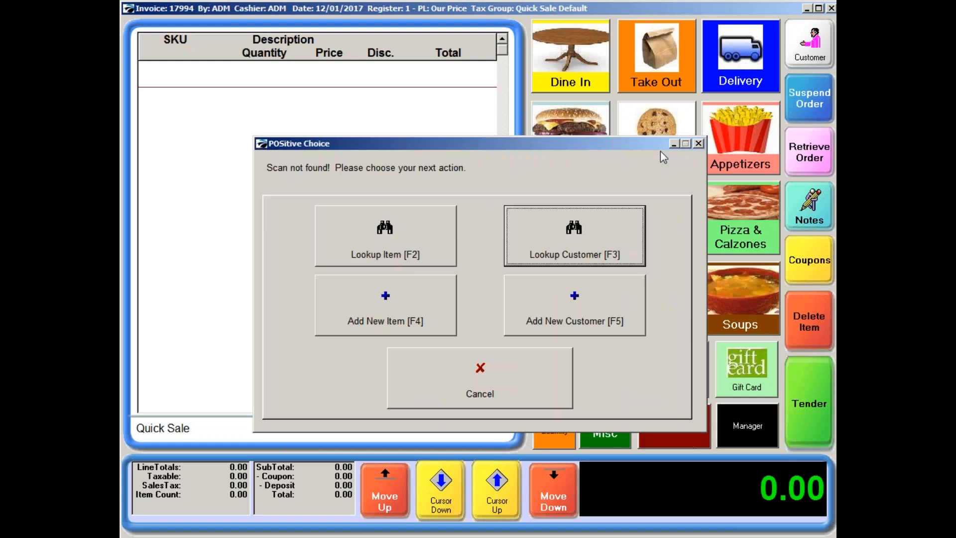
pyautogui.click(513, 381)
pyautogui.click(685, 428)
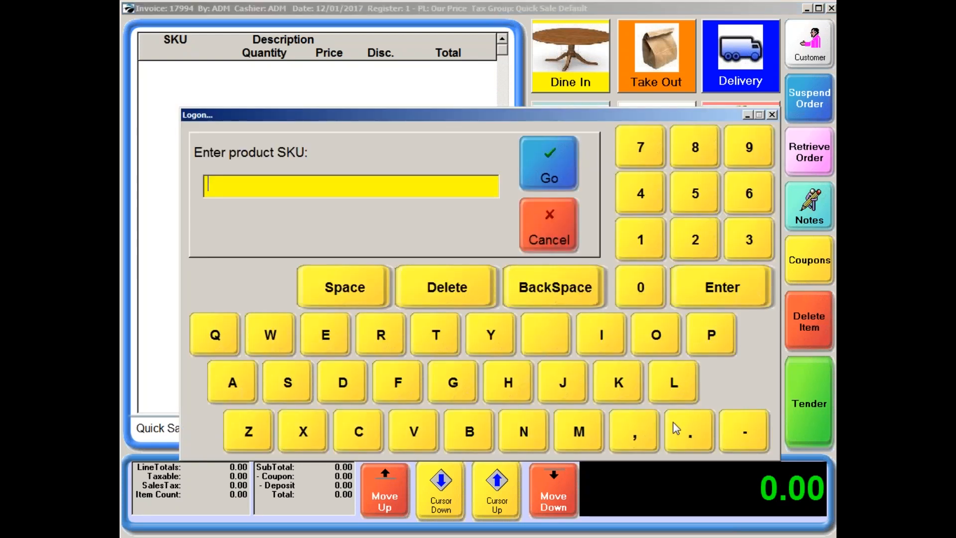
pyautogui.write('1234')
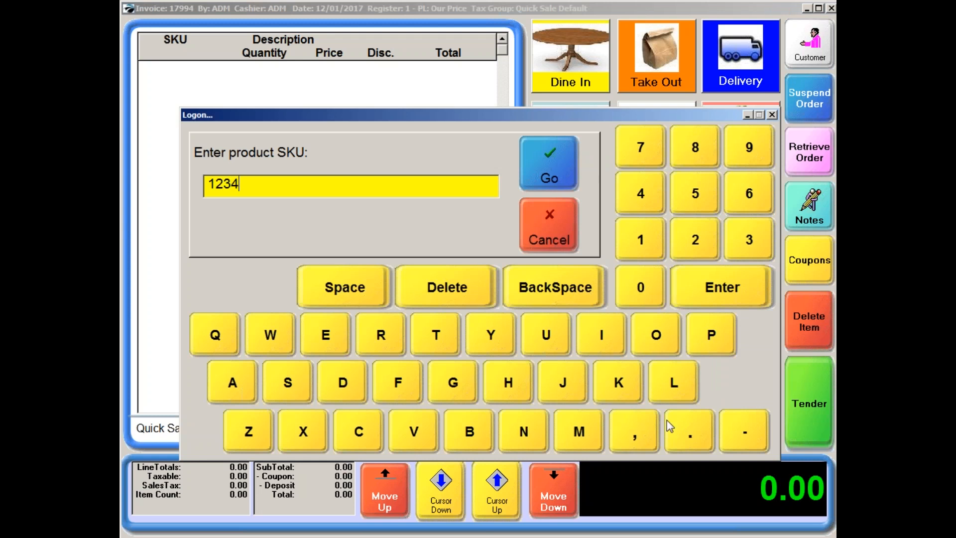
pyautogui.click(566, 179)
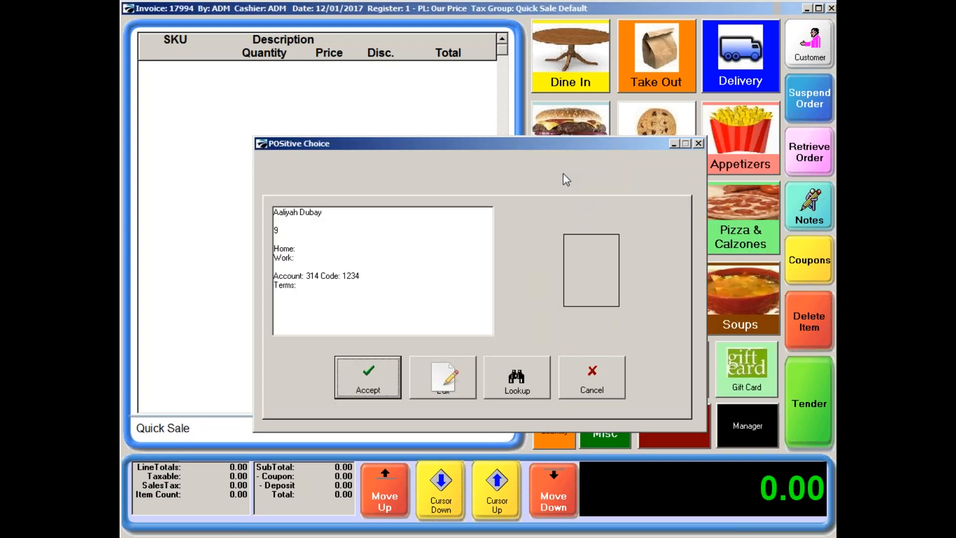
pyautogui.click(362, 381)
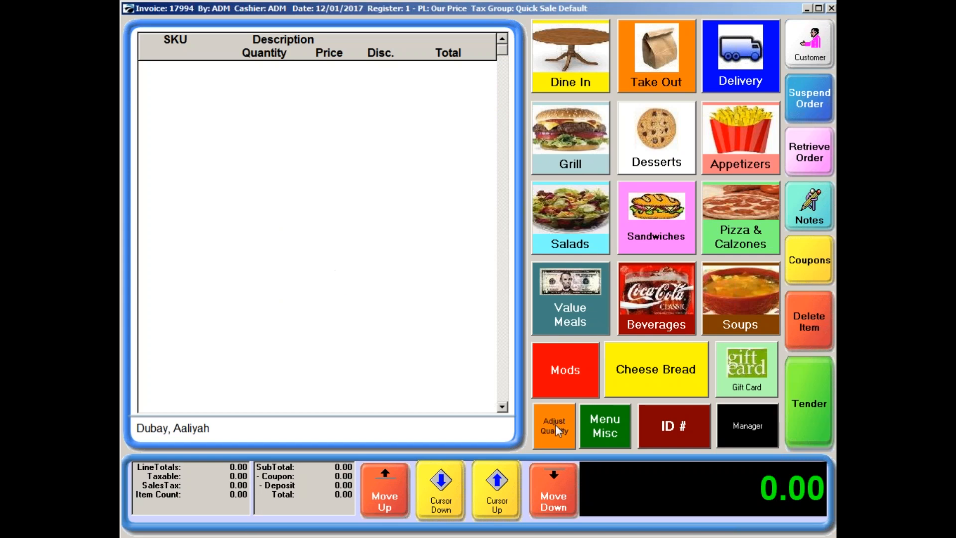
# Review the items and payments on the assigned customer's past invoices in the customer history.
pyautogui.click(745, 422)
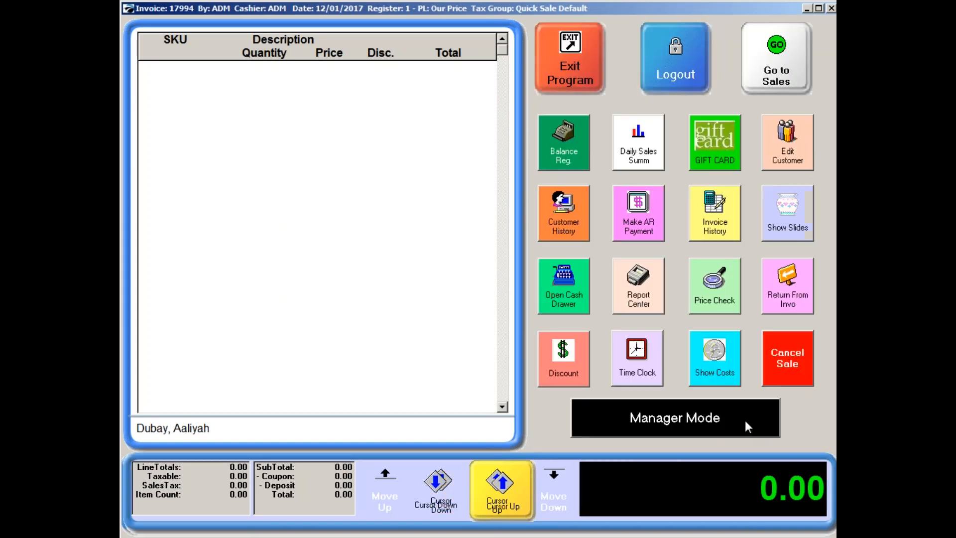
pyautogui.click(564, 230)
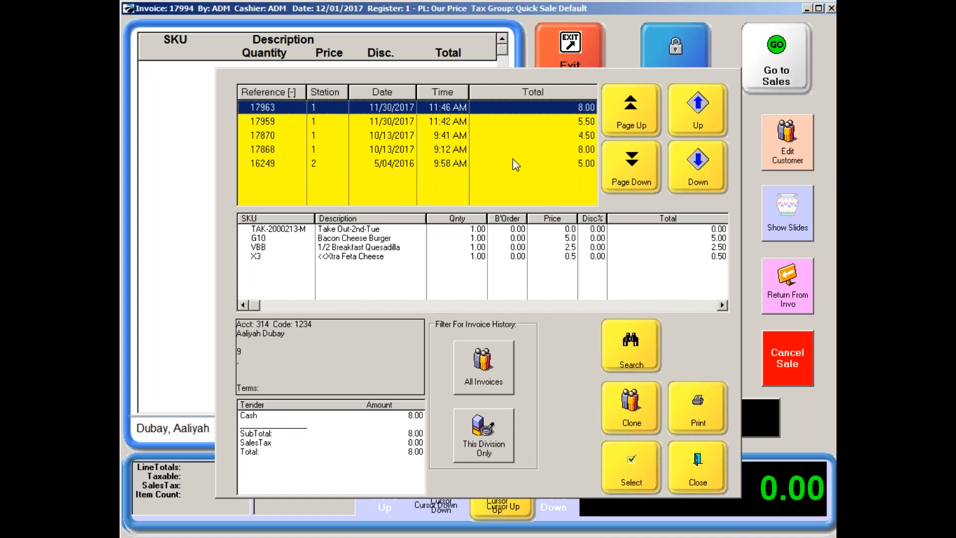
pyautogui.click(442, 126)
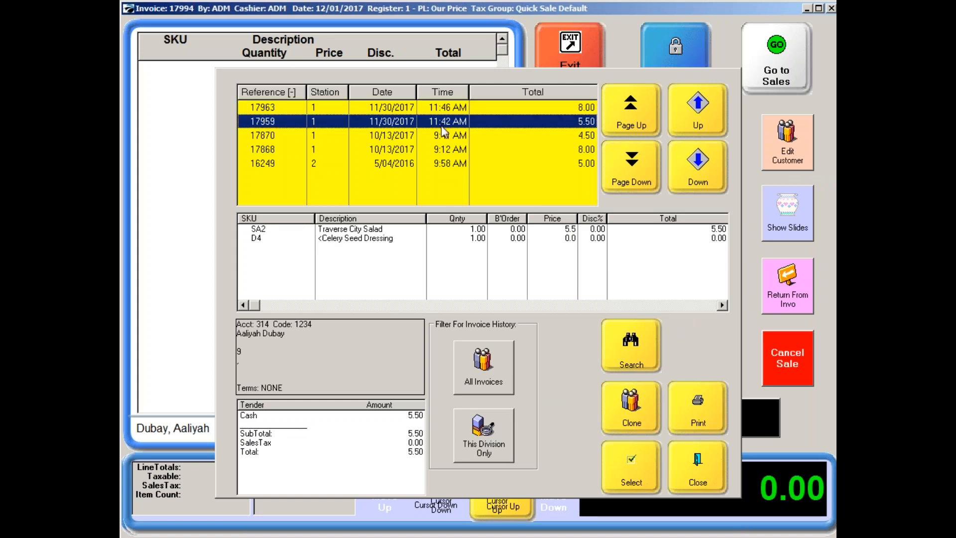
pyautogui.click(445, 135)
pyautogui.click(438, 150)
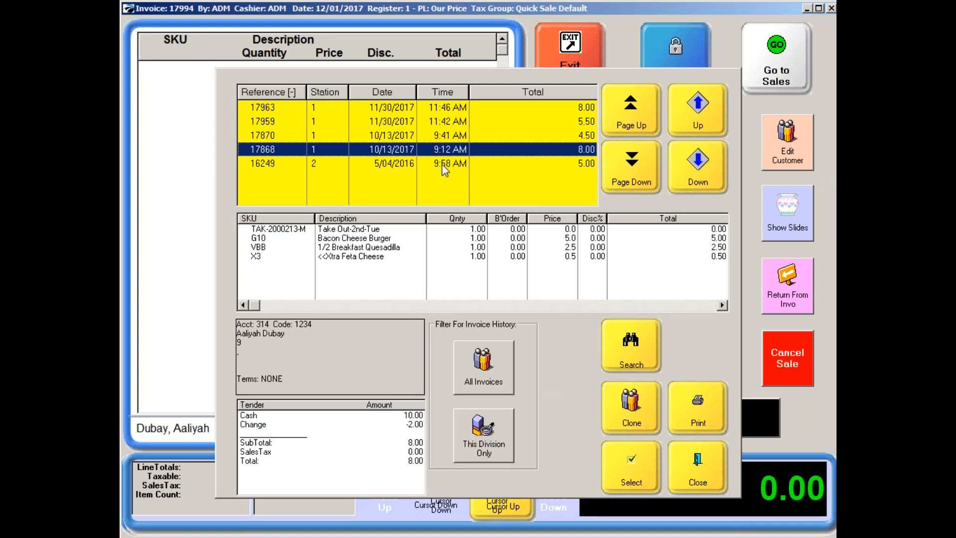
pyautogui.click(444, 167)
pyautogui.click(440, 125)
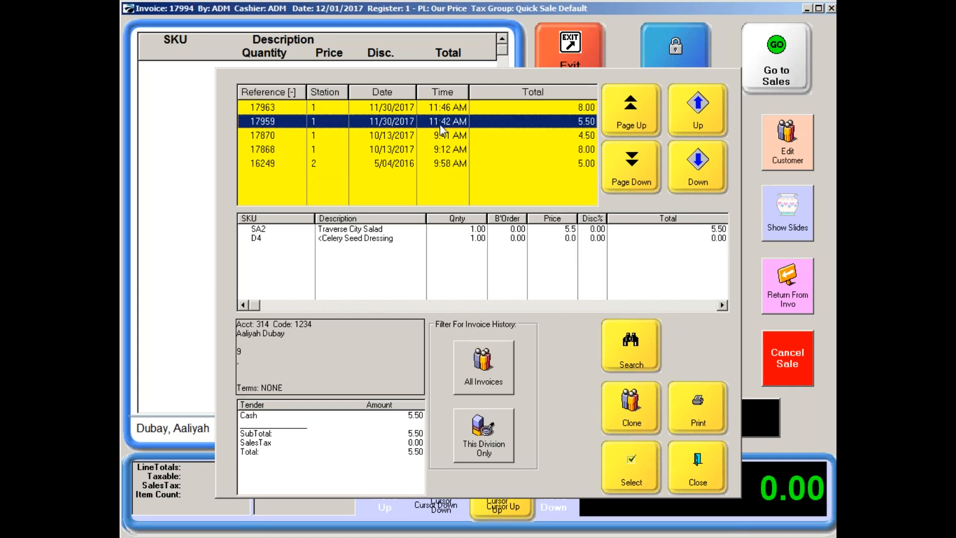
# Clone the customer's 10/13/2017 Chicken Strips invoice into the current sale, keeping the original customer.
pyautogui.click(436, 138)
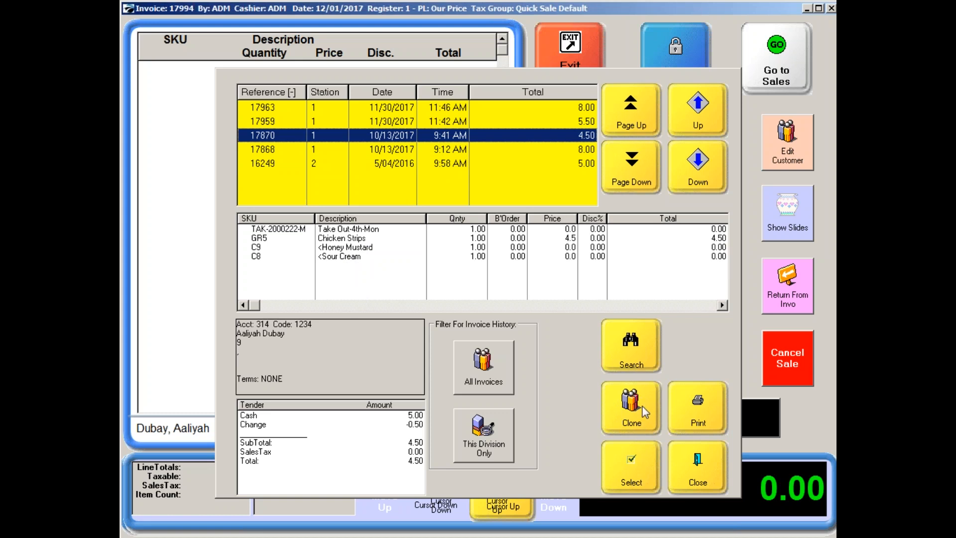
pyautogui.click(636, 421)
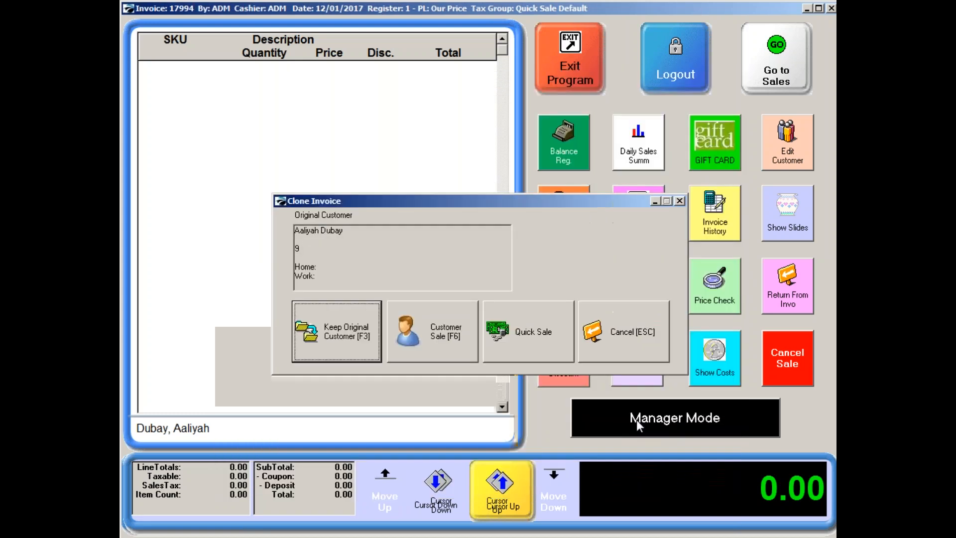
pyautogui.click(359, 342)
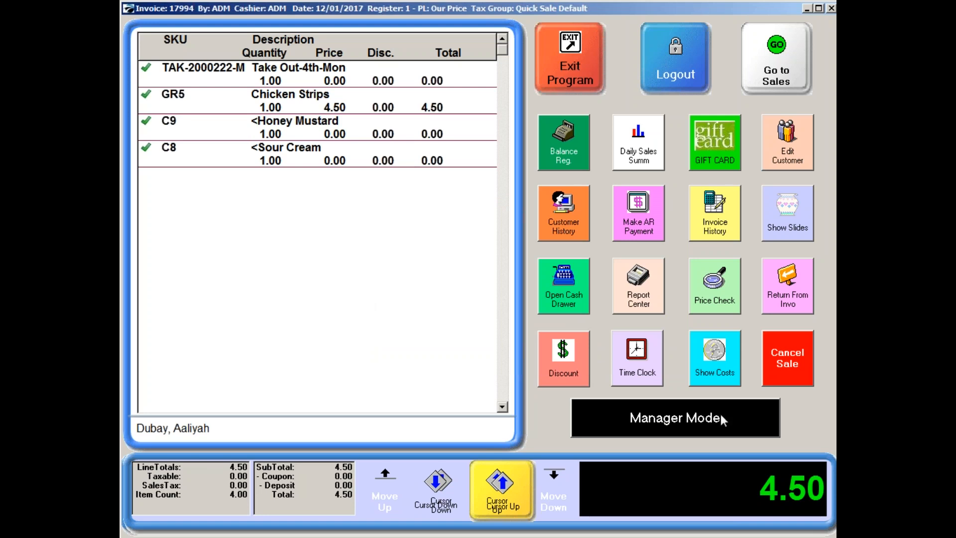
# Return to the sales screen, tender the cloned Chicken Strips order for the exact amount in cash, and complete it.
pyautogui.click(763, 71)
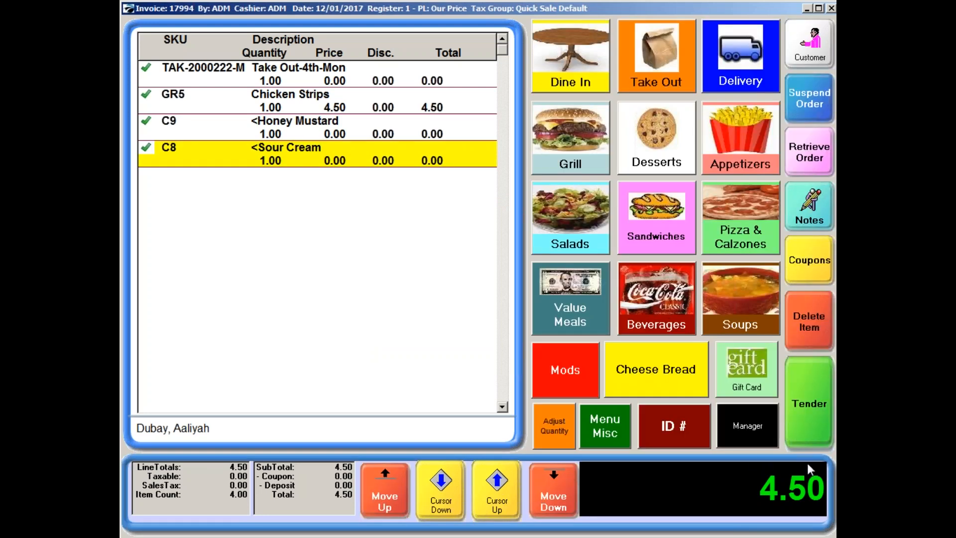
pyautogui.click(818, 406)
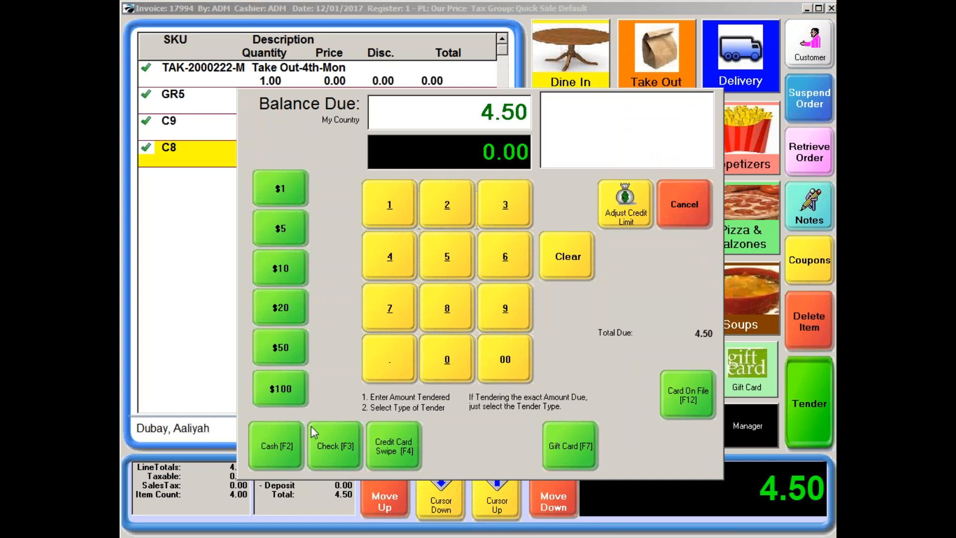
pyautogui.click(269, 452)
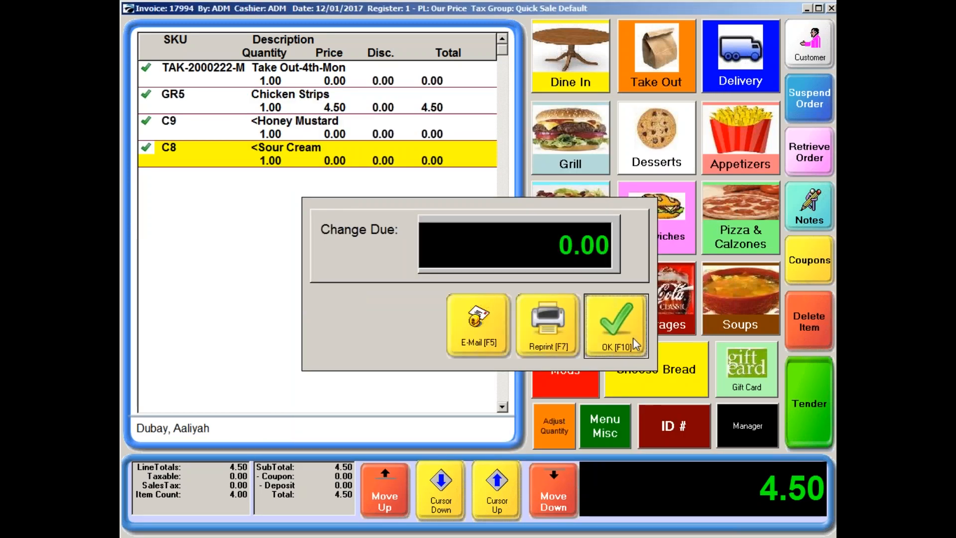
pyautogui.click(632, 338)
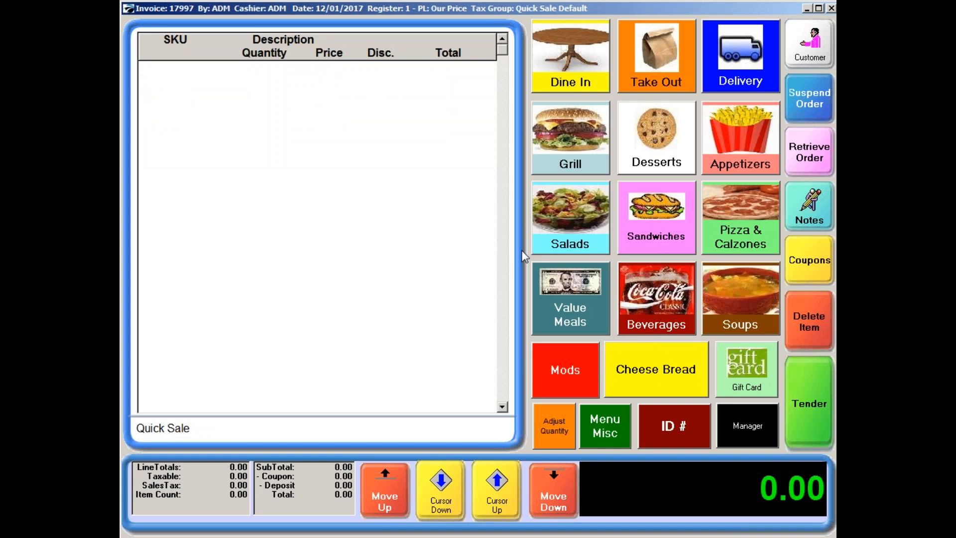
# Assign the customer identified by the scanned ID to a new sale and add a 1/2 Breakfast Quesadilla.
pyautogui.press('Return')
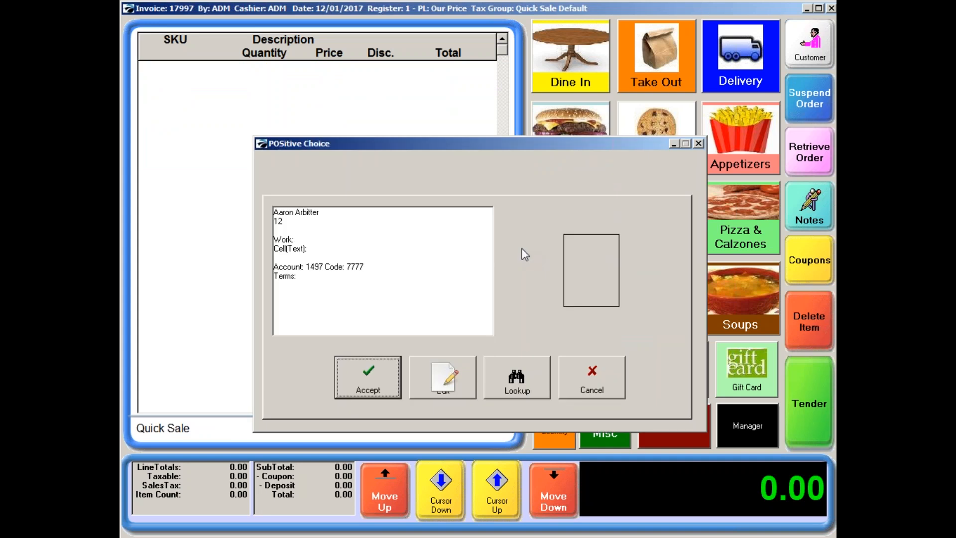
pyautogui.click(376, 367)
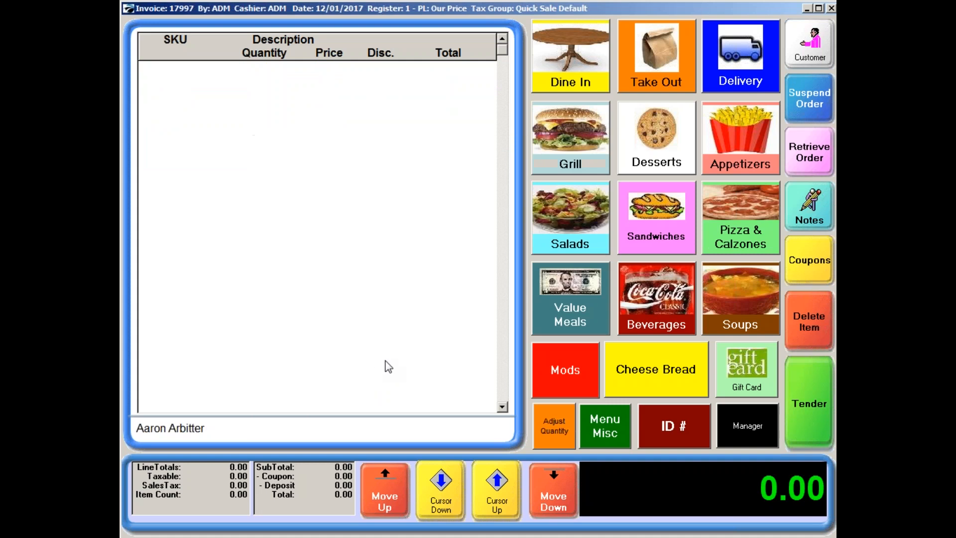
pyautogui.click(590, 161)
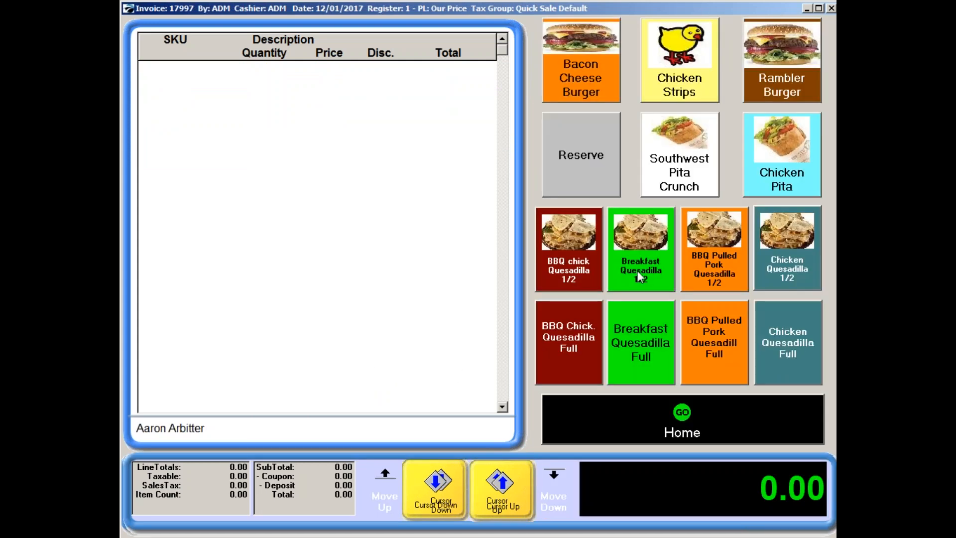
pyautogui.click(638, 271)
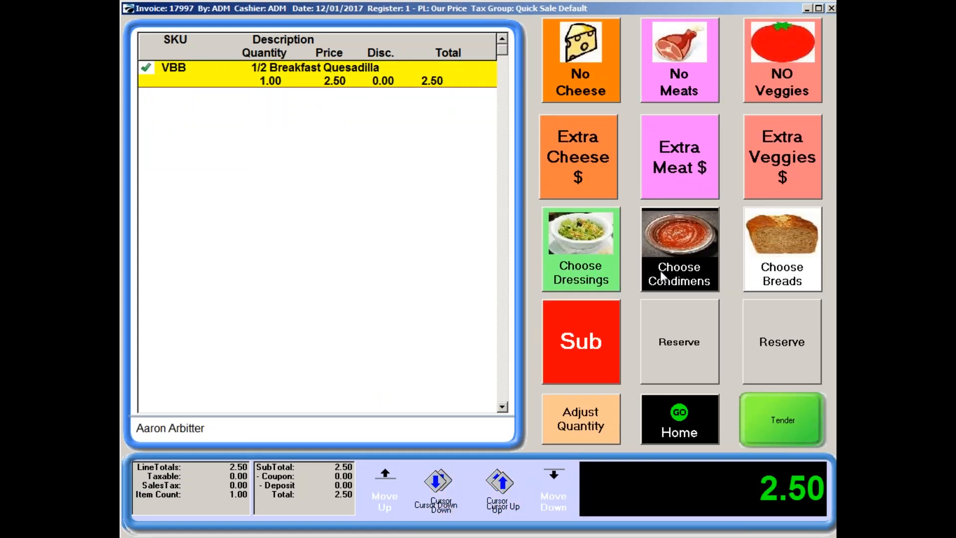
# Pay for the quesadilla with 2.50 of the customer's store credit and complete the sale.
pyautogui.click(777, 429)
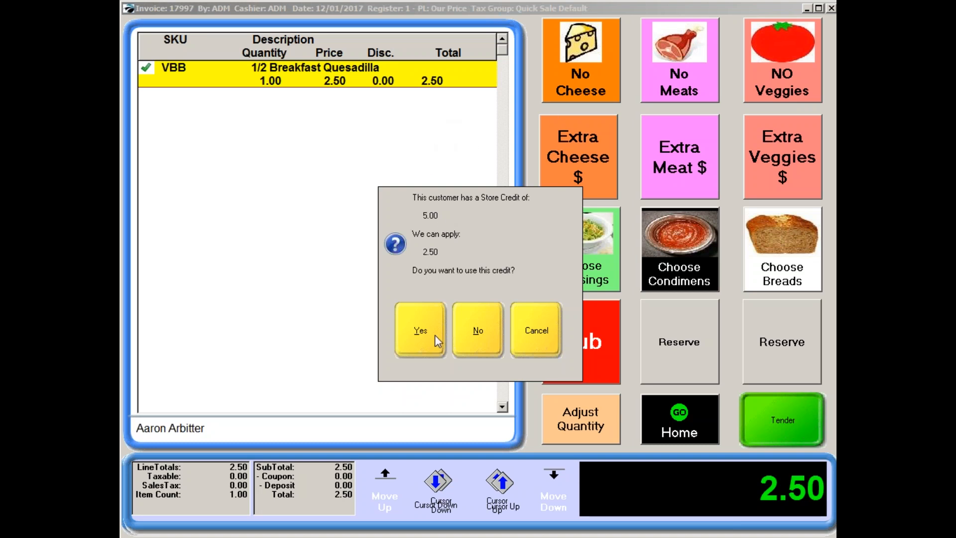
pyautogui.click(422, 333)
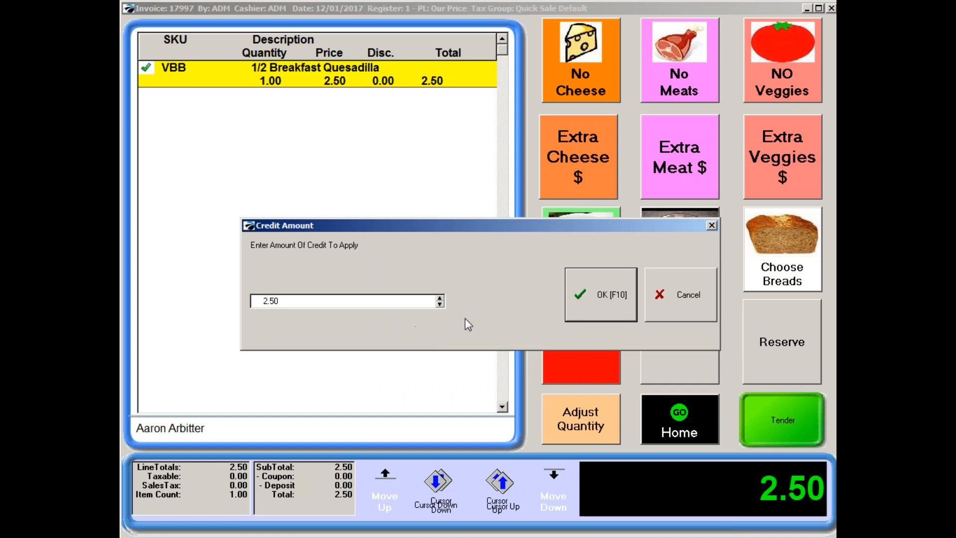
pyautogui.click(592, 302)
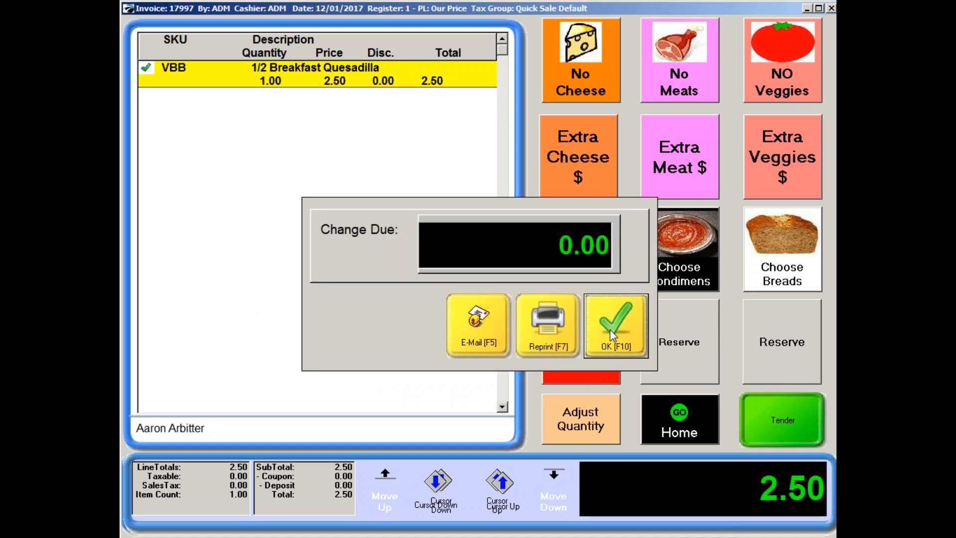
pyautogui.click(612, 337)
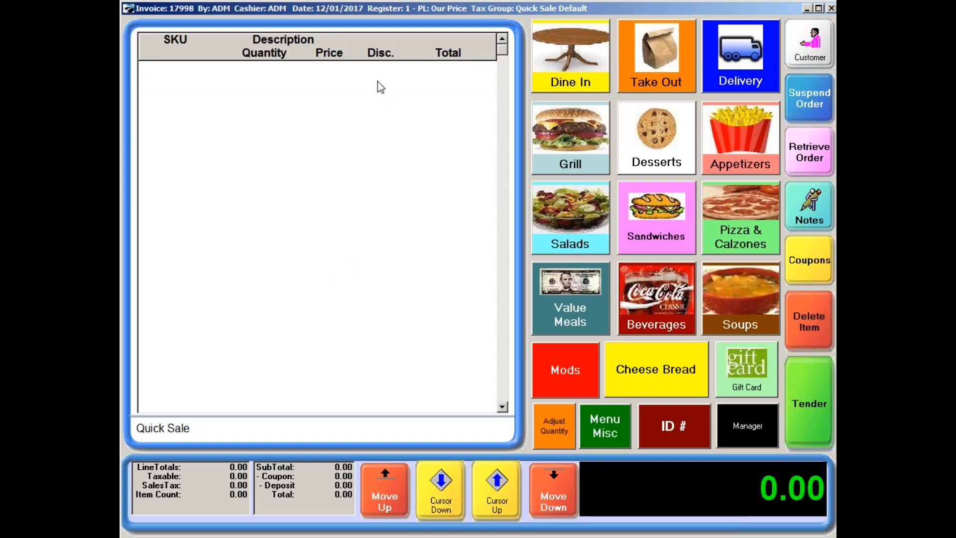
# Start adding a new customer from the customer list and check the STUDENTS category's settings, including its loyalty program.
pyautogui.click(794, 36)
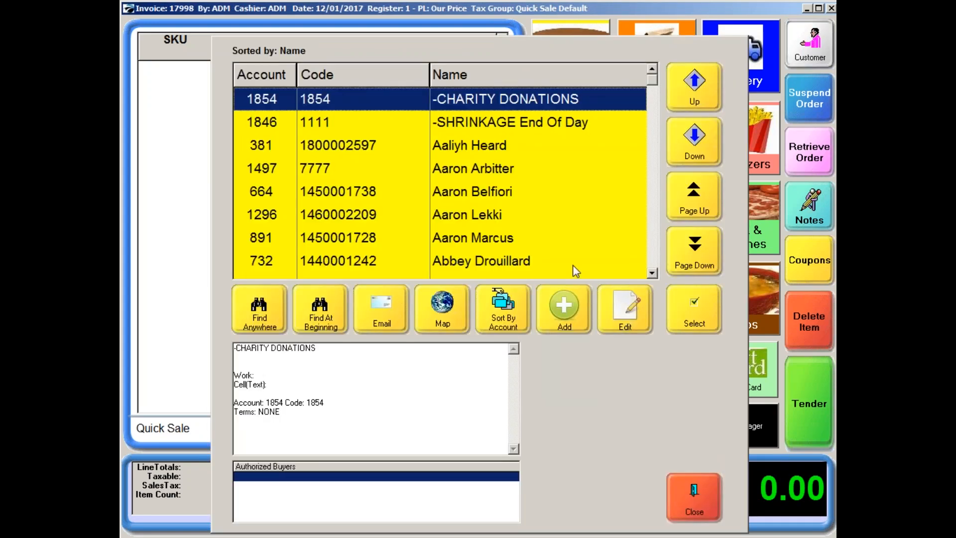
pyautogui.click(565, 312)
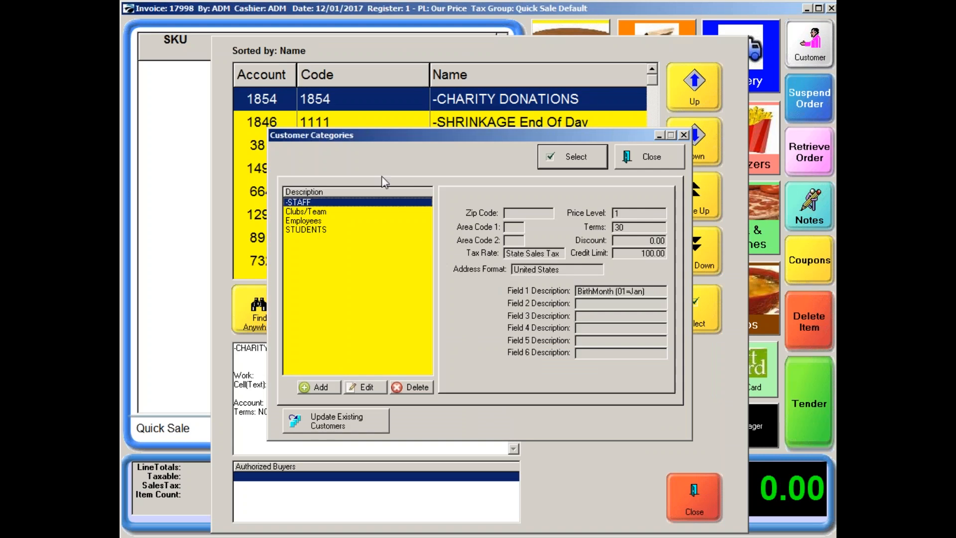
pyautogui.click(317, 232)
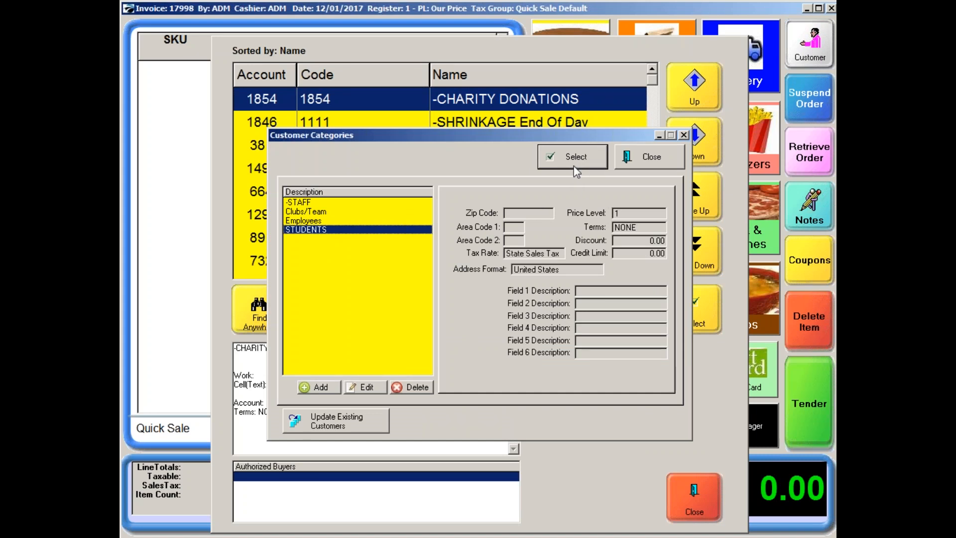
pyautogui.click(369, 391)
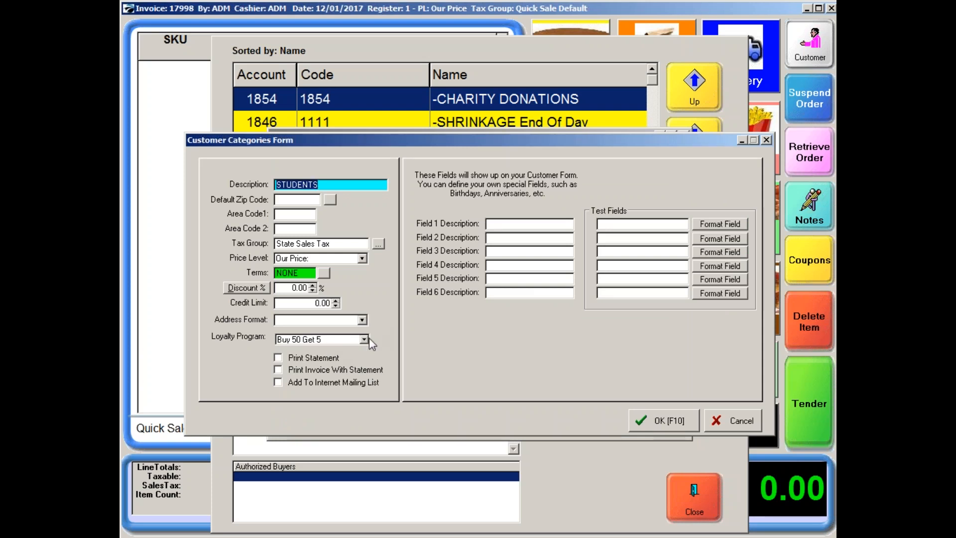
pyautogui.click(660, 423)
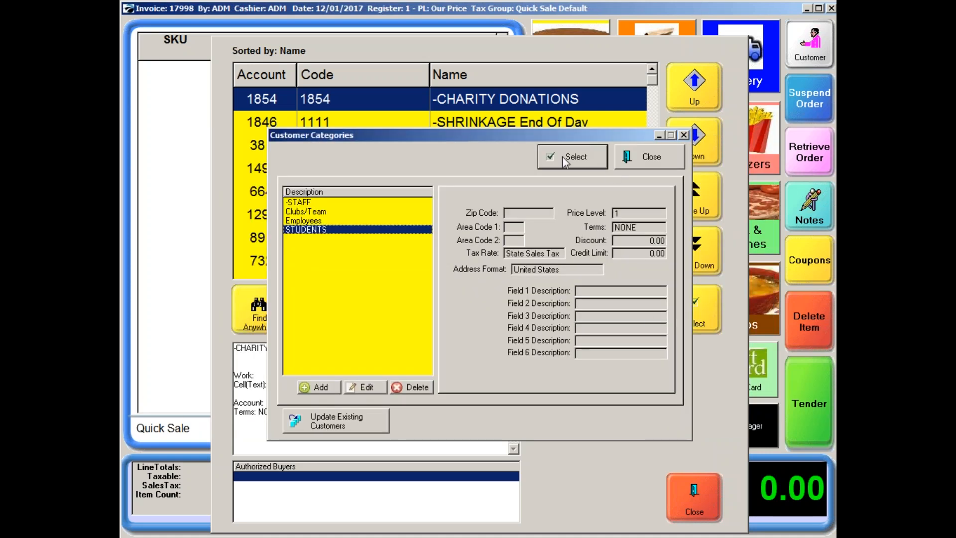
# Use the STUDENTS category for the new customer and enter first name New, last name Student, and 10 as Address 2.
pyautogui.click(571, 156)
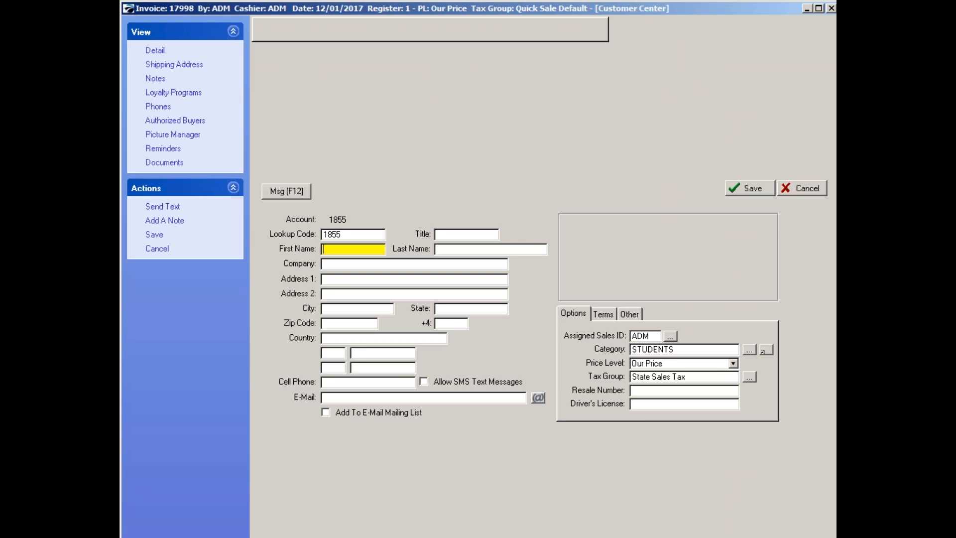
pyautogui.write('New')
pyautogui.press('Tab')
pyautogui.write('Student')
pyautogui.press('Tab')
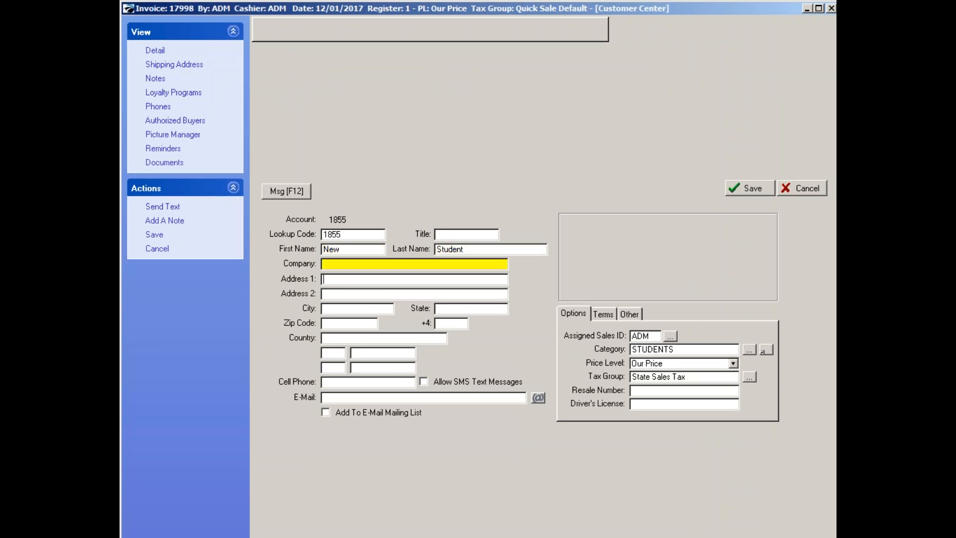
pyautogui.press('Tab')
pyautogui.press('Tab')
pyautogui.write('10')
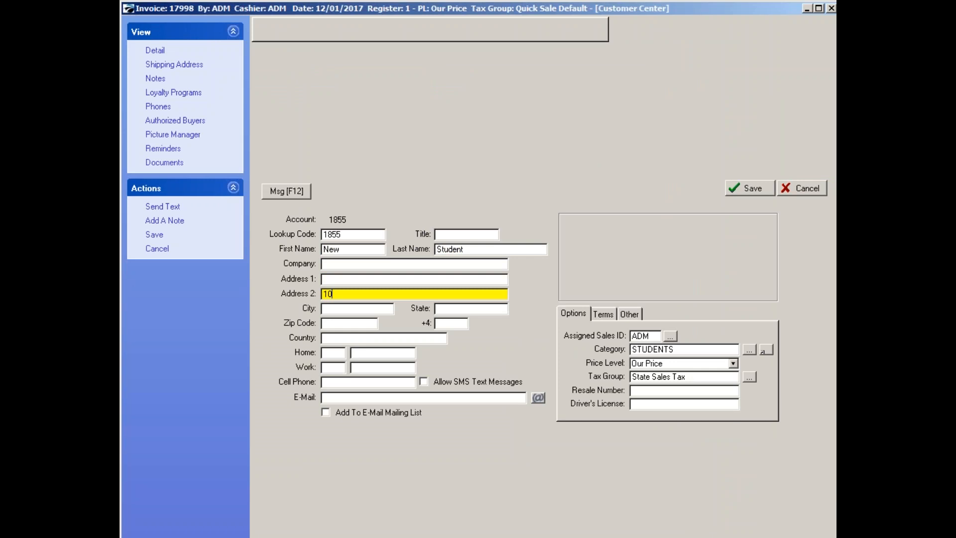
pyautogui.press('Tab')
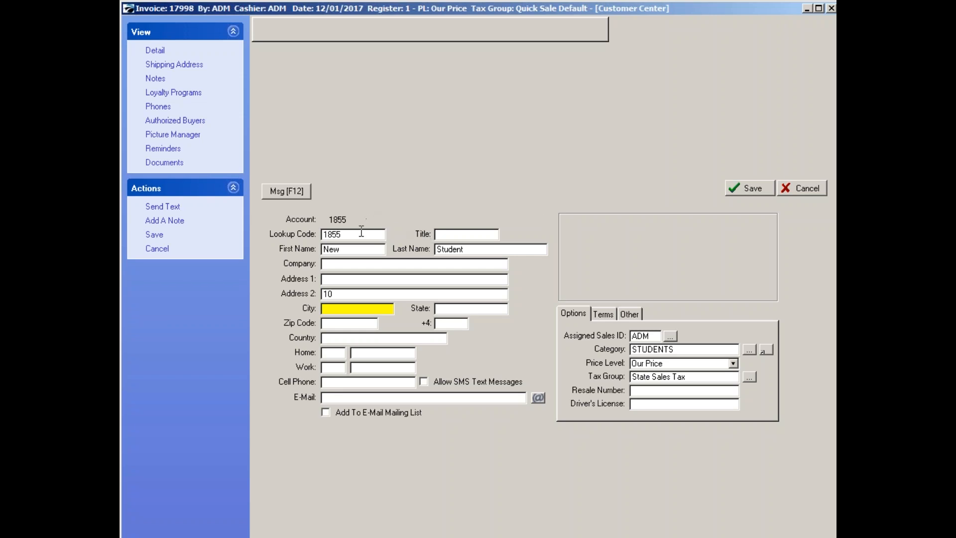
# Replace the new customer's default lookup code with the student's ID number.
pyautogui.click(360, 234)
pyautogui.press('BackSpace')
pyautogui.press('BackSpace')
pyautogui.press('BackSpace')
pyautogui.press('BackSpace')
pyautogui.write('93924232')
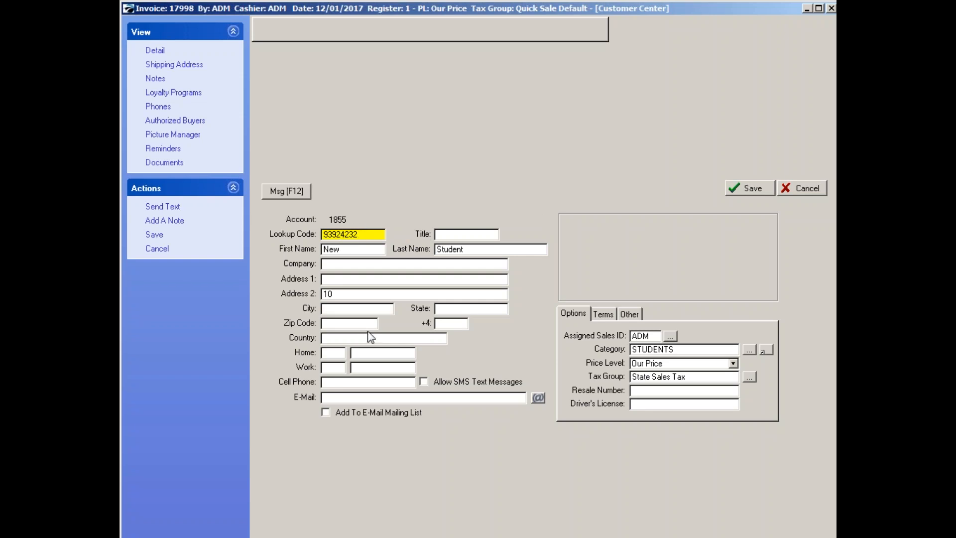
# Save the new student customer and select that record for the current sale.
pyautogui.click(752, 188)
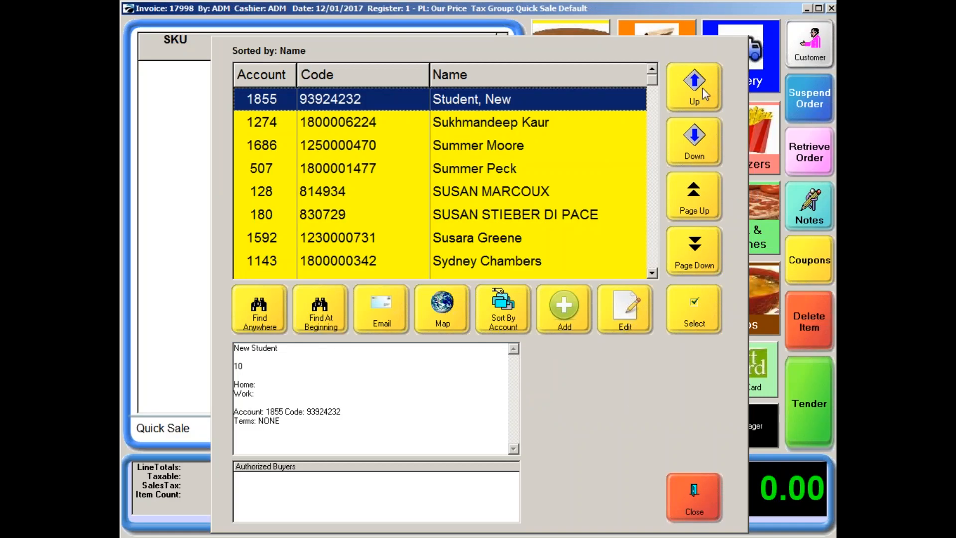
pyautogui.click(691, 315)
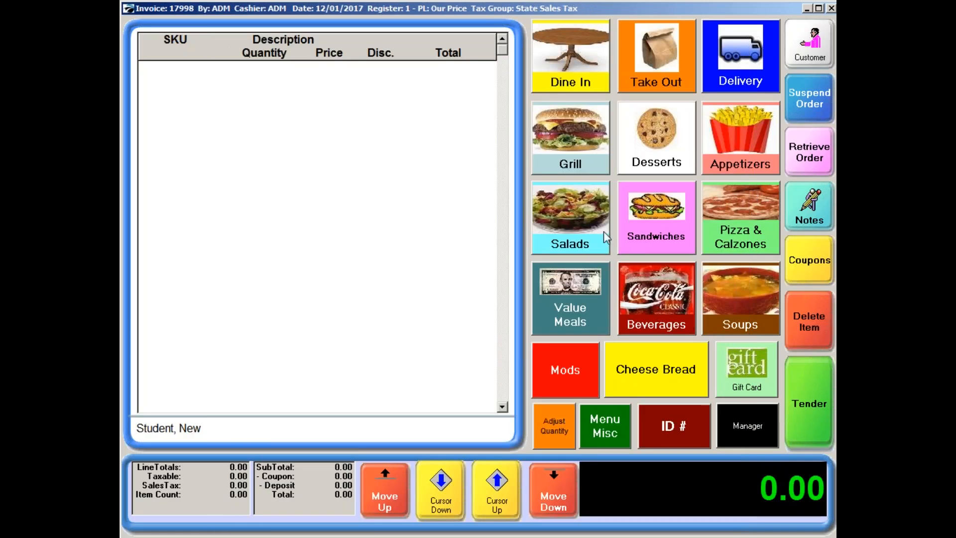
# Ring up one Supreme Pizza and one Cherry Coke for the student and complete the sale with exact cash.
pyautogui.click(747, 234)
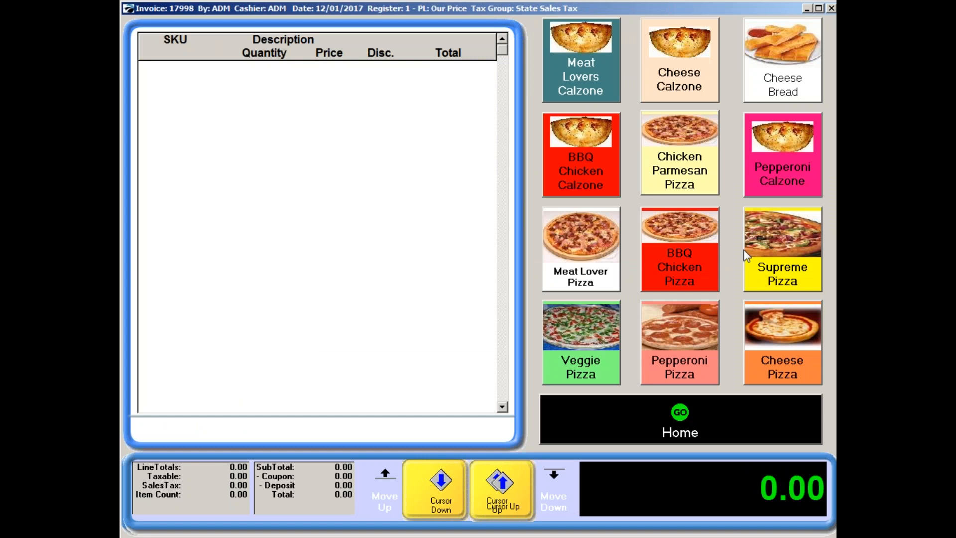
pyautogui.click(774, 284)
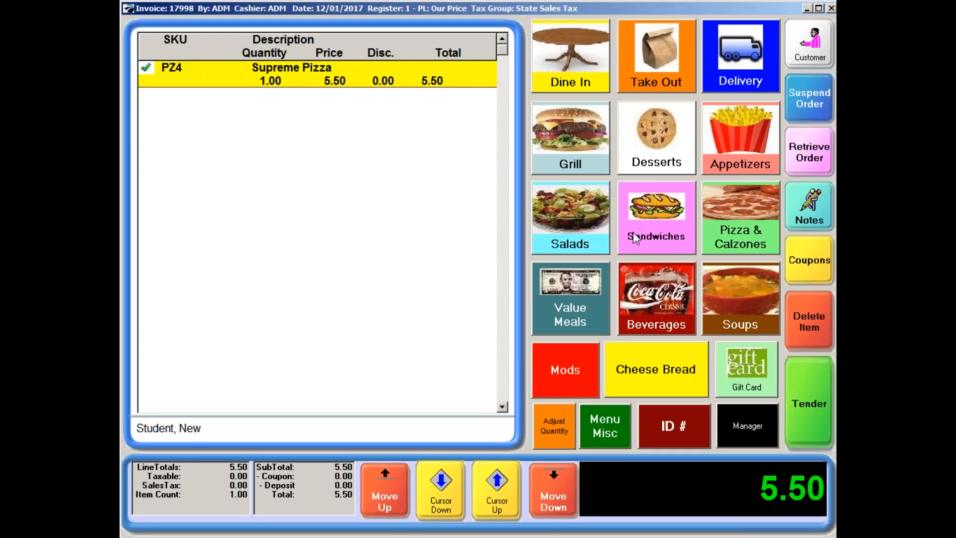
pyautogui.click(662, 294)
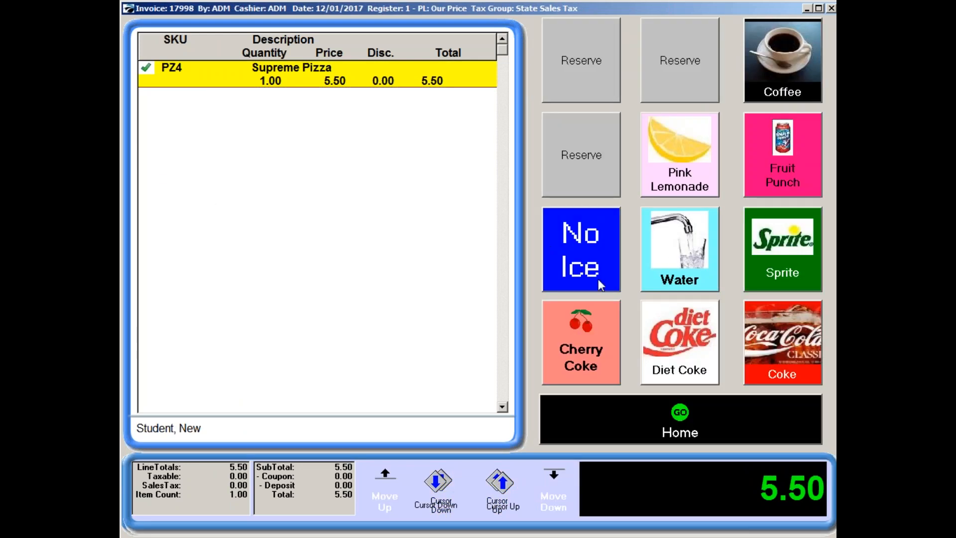
pyautogui.click(557, 349)
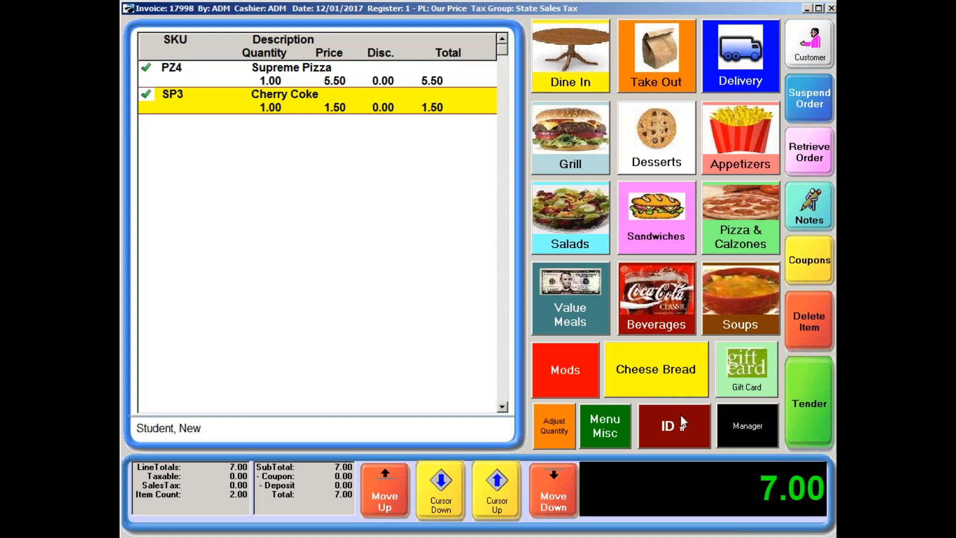
pyautogui.click(816, 419)
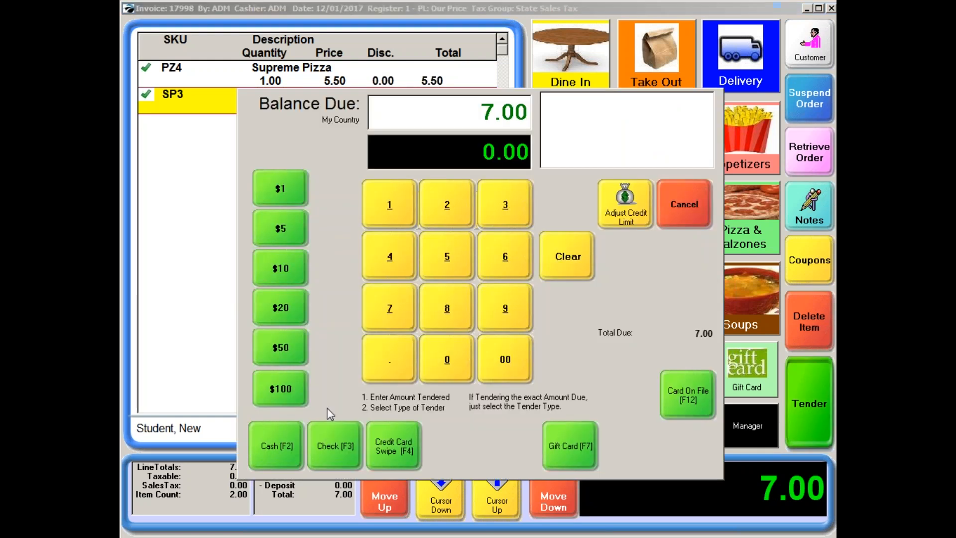
pyautogui.click(279, 449)
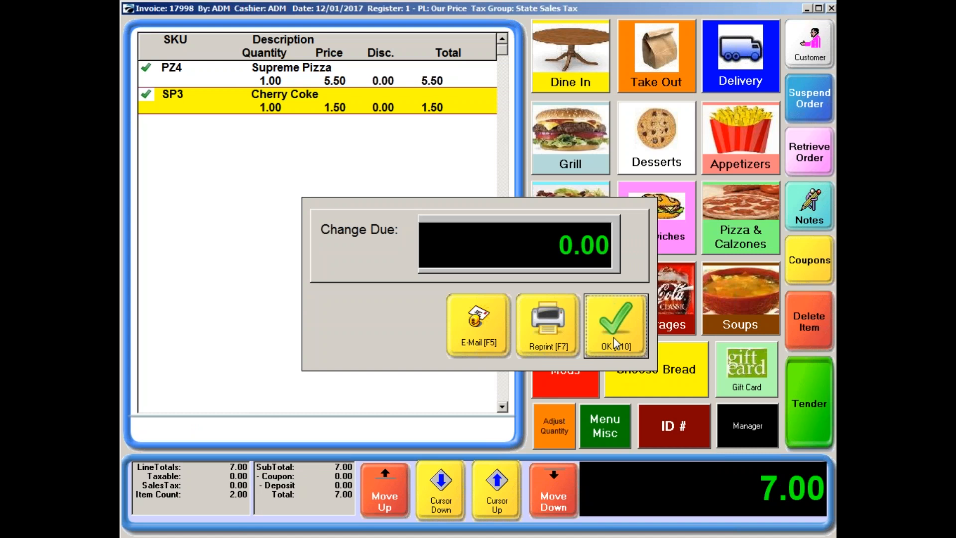
pyautogui.click(624, 329)
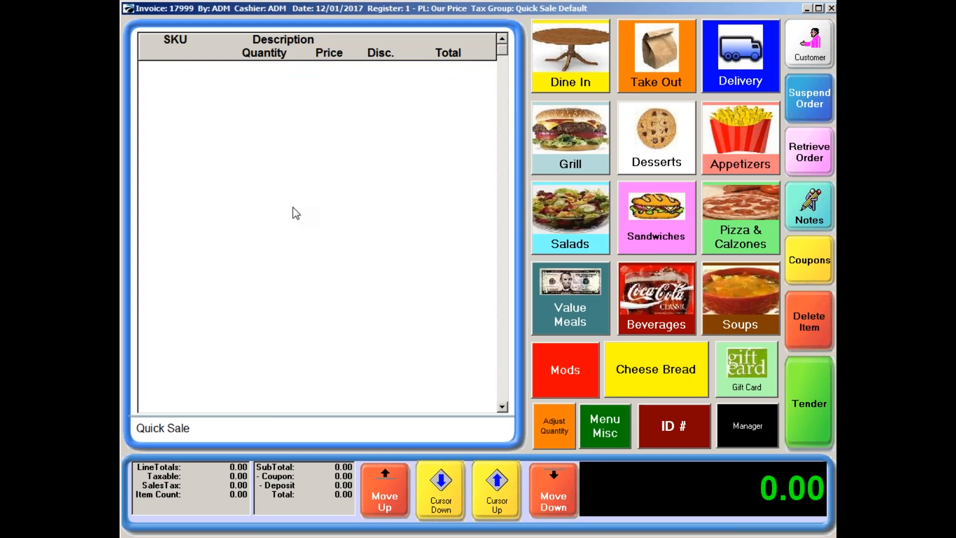
# Start adding another customer from the customer list and open the -STAFF category for editing.
pyautogui.click(803, 59)
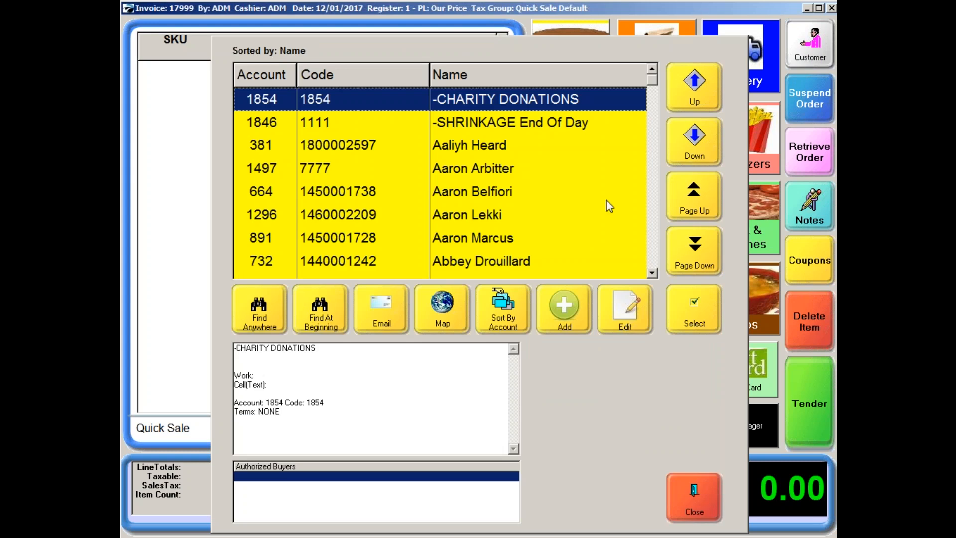
pyautogui.click(557, 307)
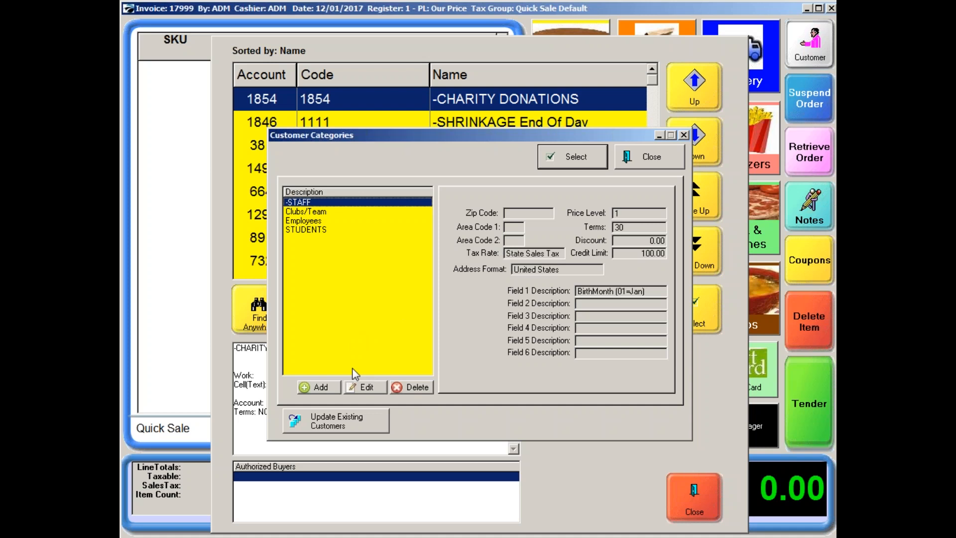
pyautogui.click(364, 388)
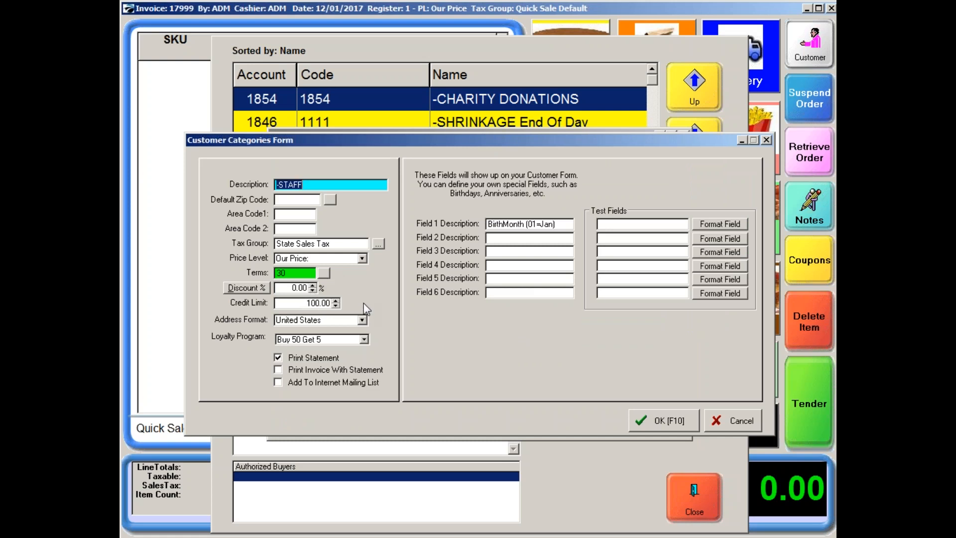
# Set the -STAFF category's discount for Apparel to 35% and save the category.
pyautogui.click(247, 287)
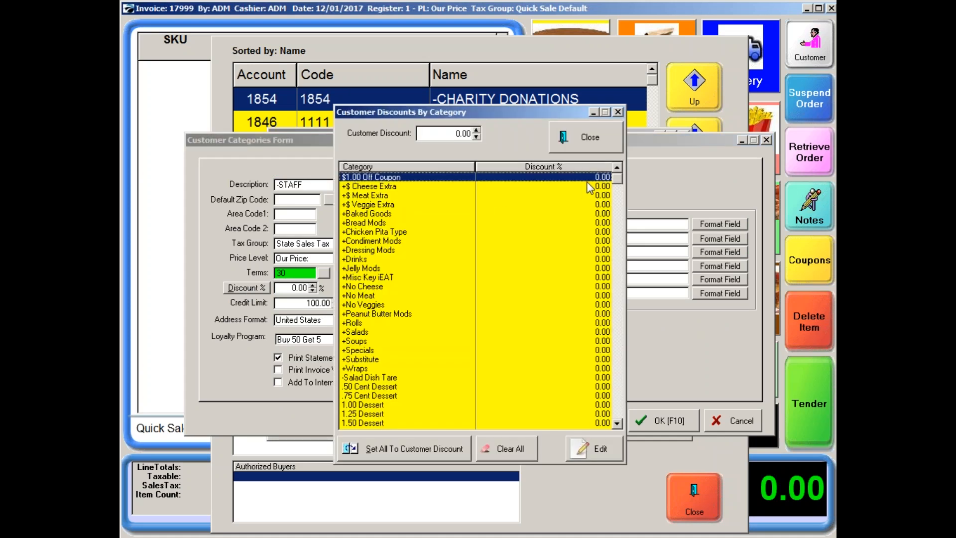
pyautogui.click(617, 423)
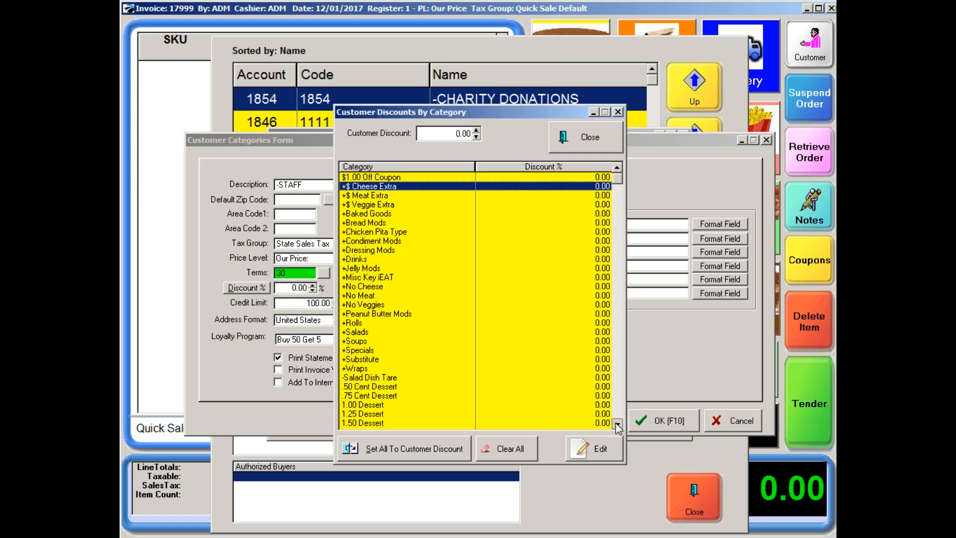
pyautogui.click(617, 424)
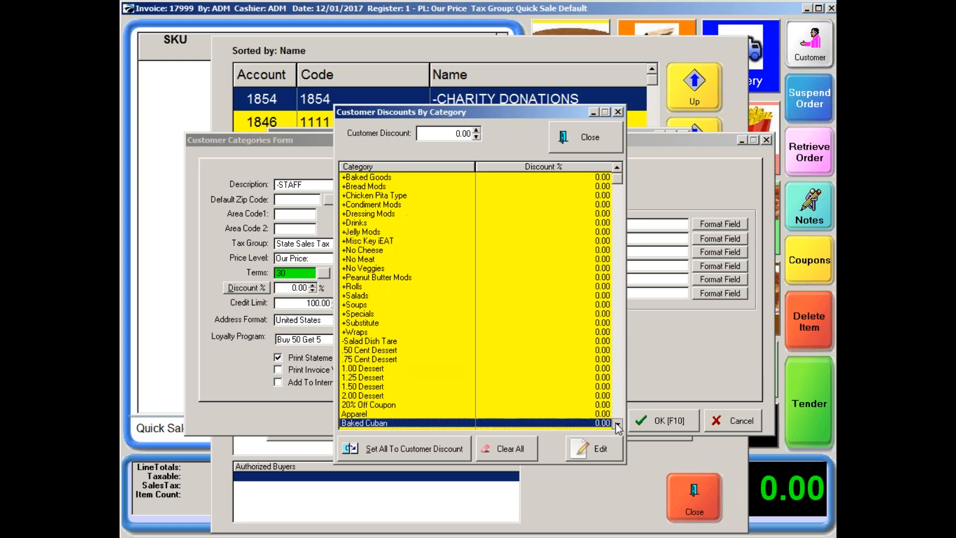
pyautogui.click(420, 359)
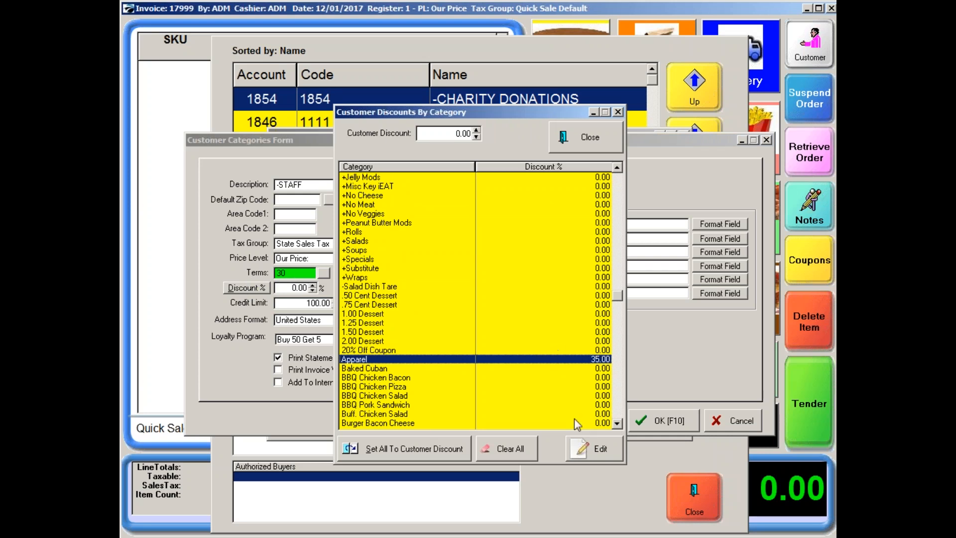
pyautogui.click(586, 140)
pyautogui.click(658, 423)
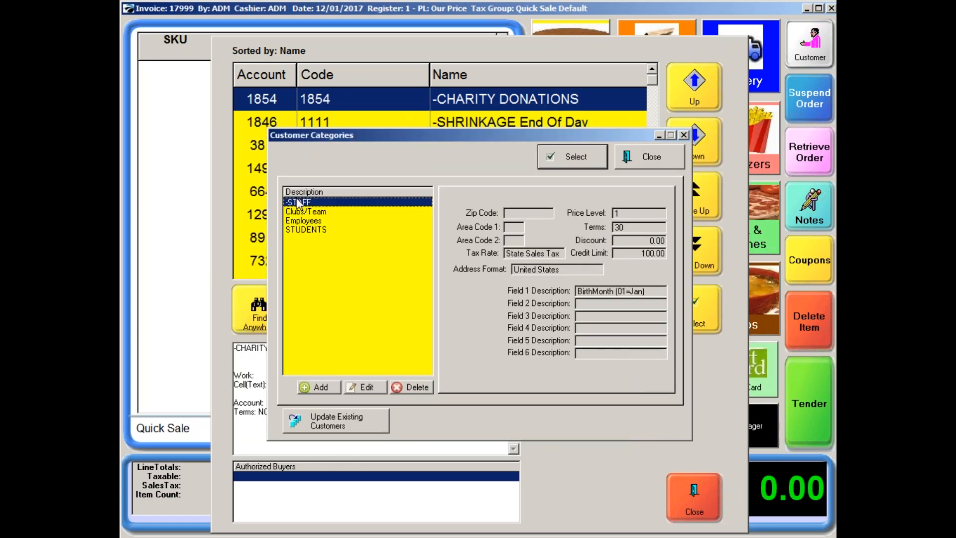
# Use the -STAFF category for the new customer and enter first name New, last name Teacher, and Room 356 as Address 1.
pyautogui.click(576, 161)
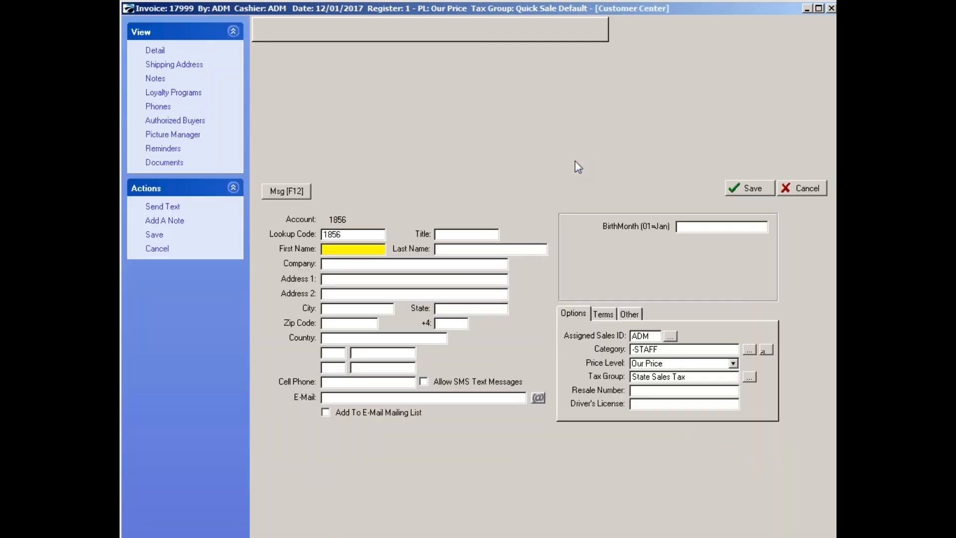
pyautogui.write('New')
pyautogui.press('Tab')
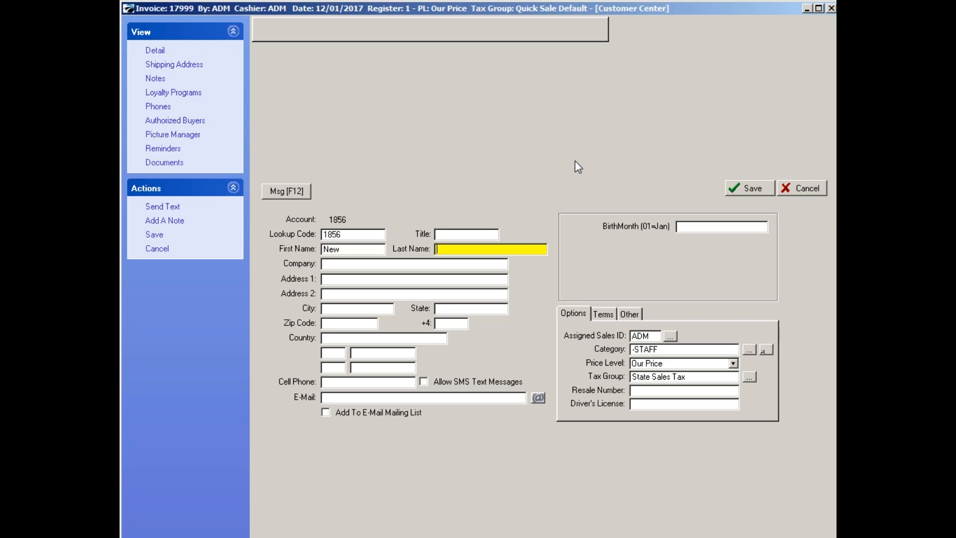
pyautogui.write('Teacher')
pyautogui.press('Tab')
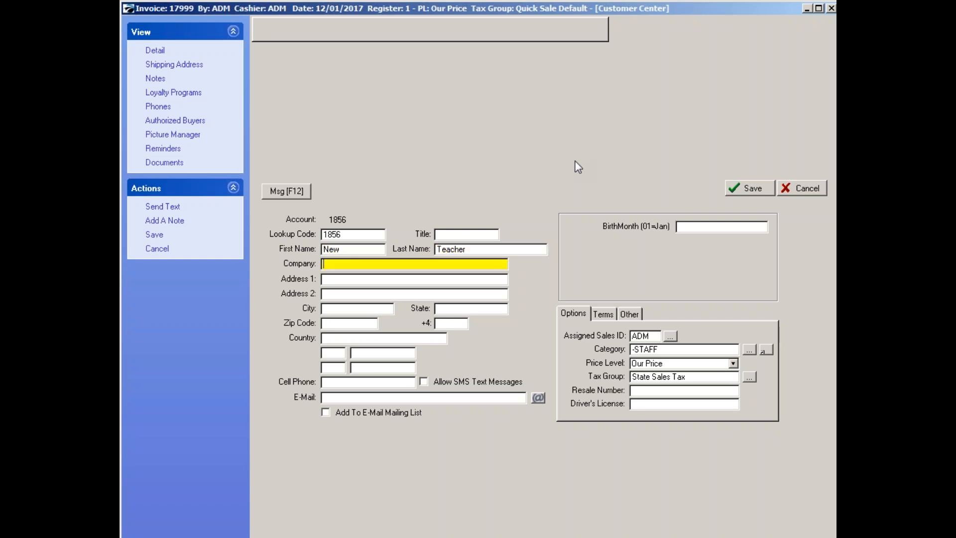
pyautogui.press('Tab')
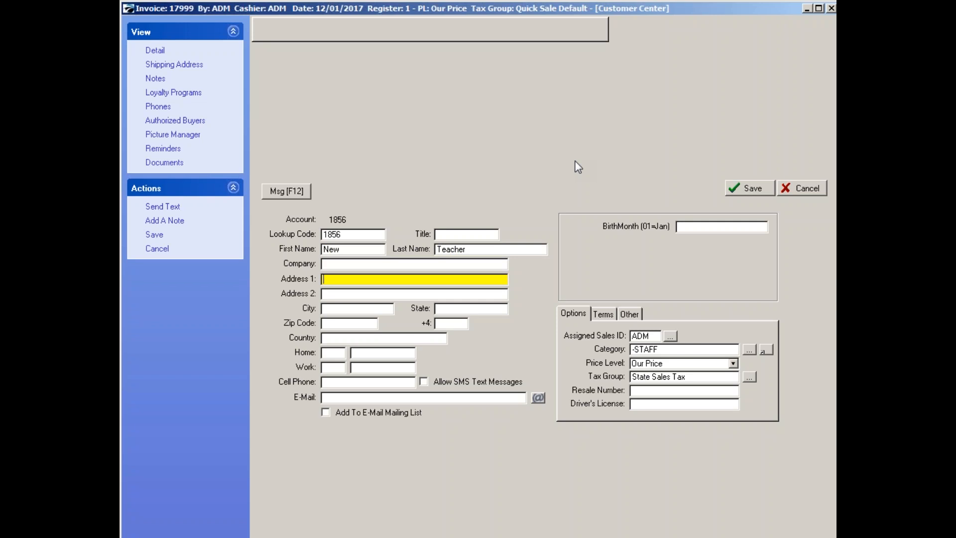
pyautogui.write('Room 356')
pyautogui.press('Tab')
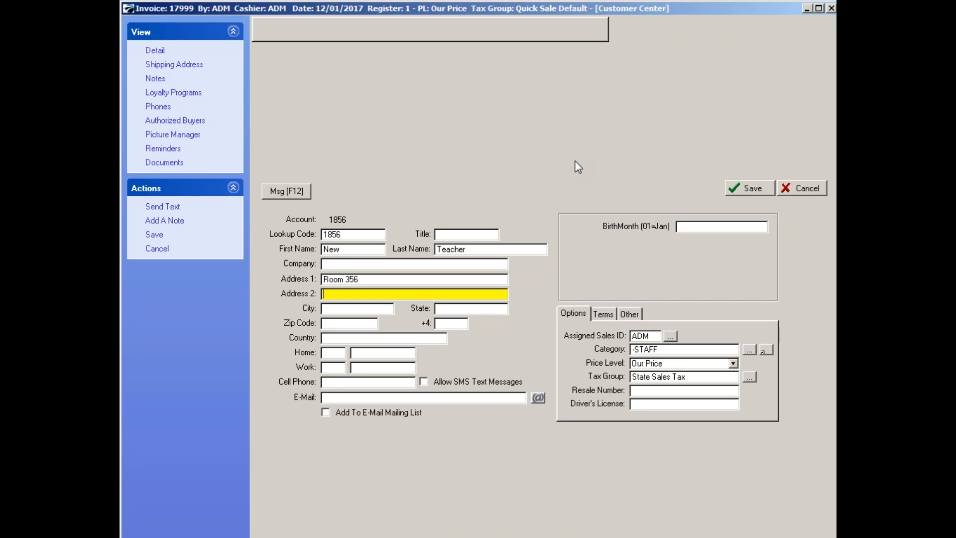
# Enter 12 as the teacher's birth month, check the credit terms, and save and select the customer for the sale.
pyautogui.click(689, 228)
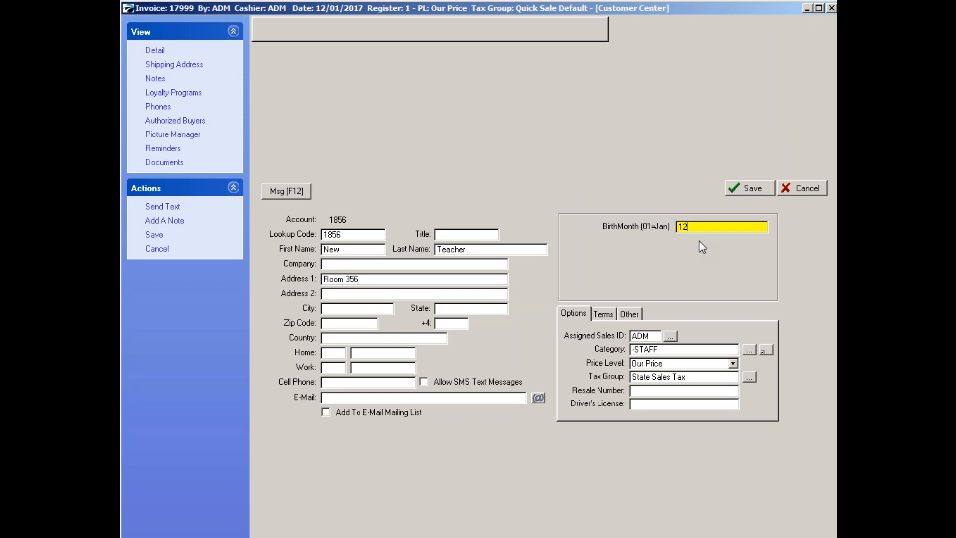
pyautogui.click(604, 313)
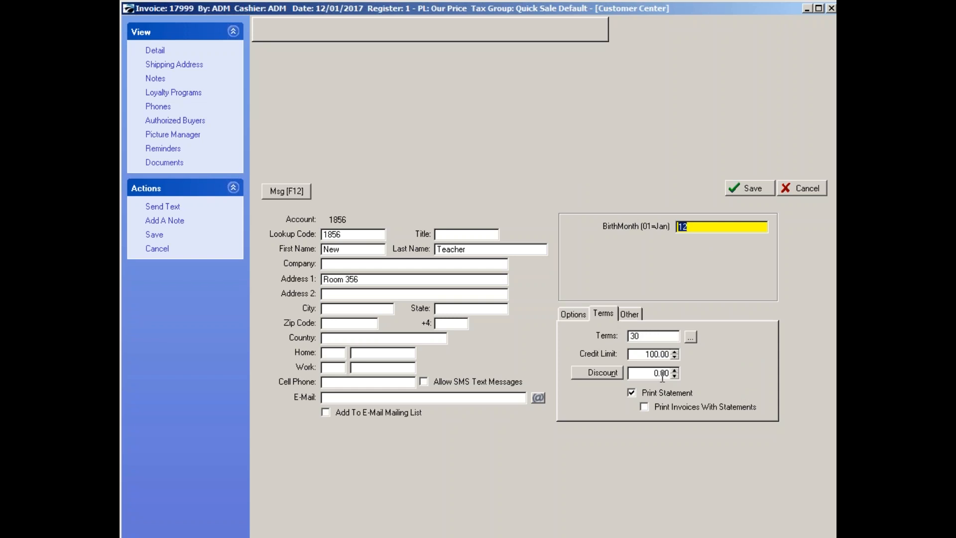
pyautogui.click(737, 182)
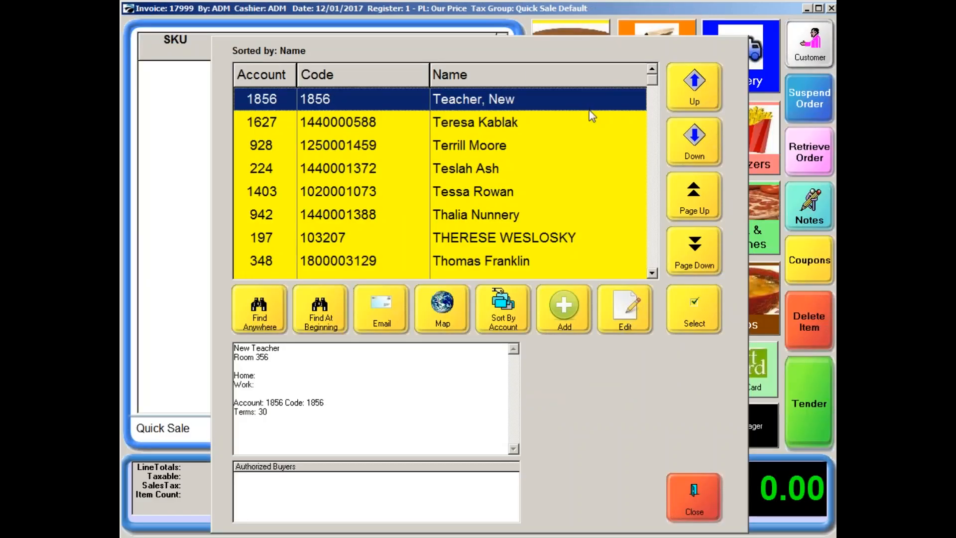
pyautogui.click(679, 299)
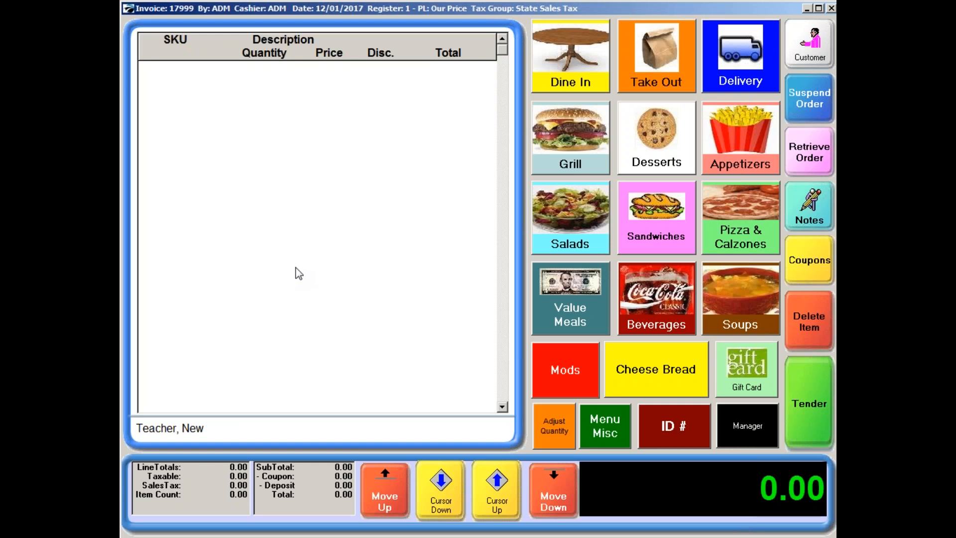
# Add Logo Shirt item LS to the sale in Logo Red, with quantities of 1 XLrg and 3 Med.
pyautogui.press('Return')
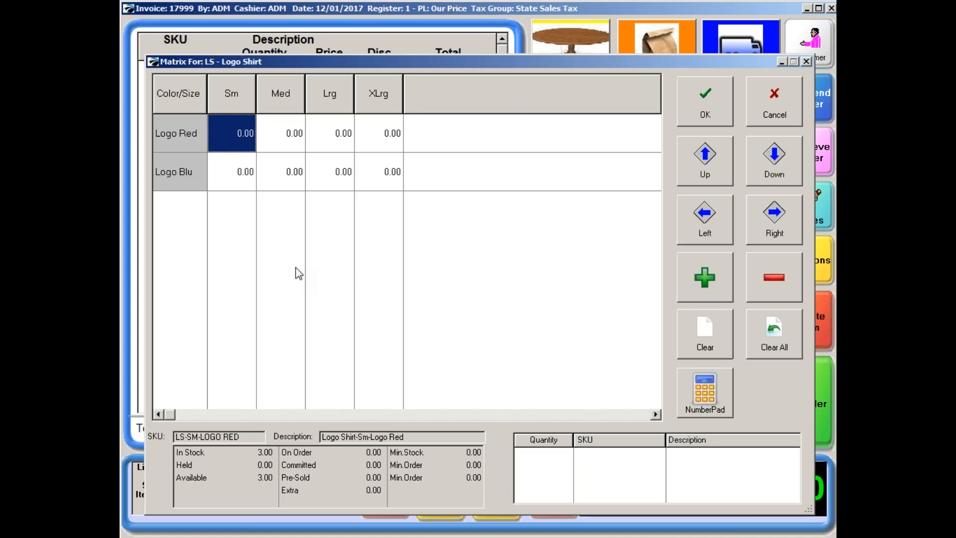
pyautogui.click(382, 135)
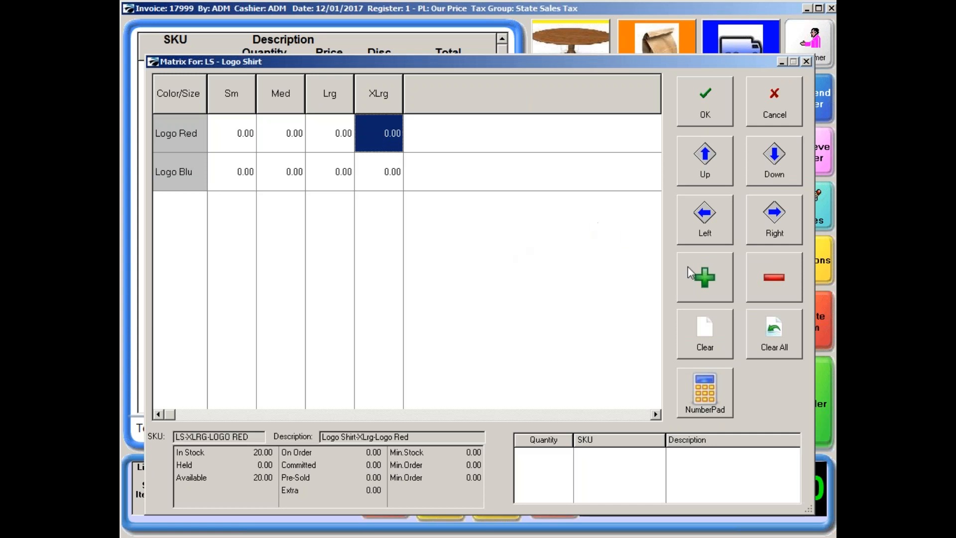
pyautogui.click(699, 279)
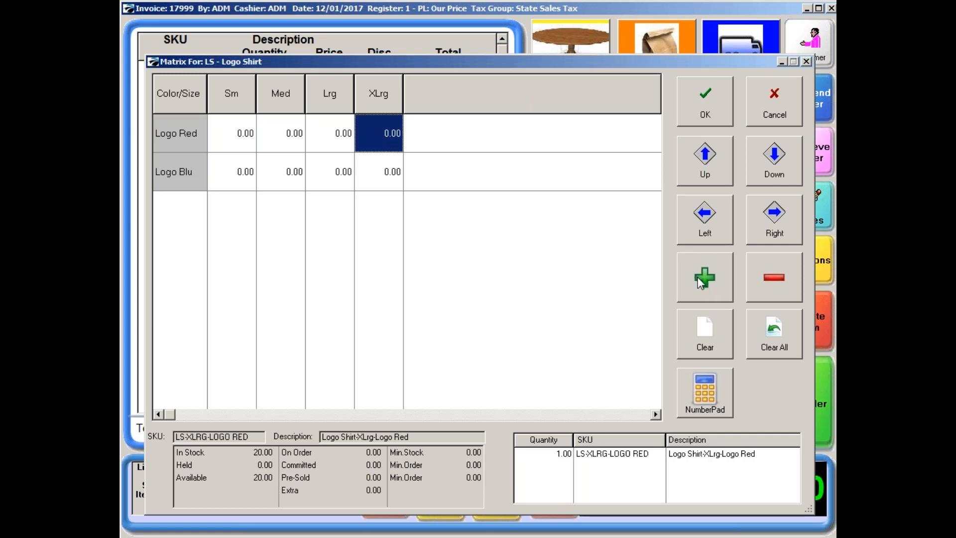
pyautogui.click(284, 133)
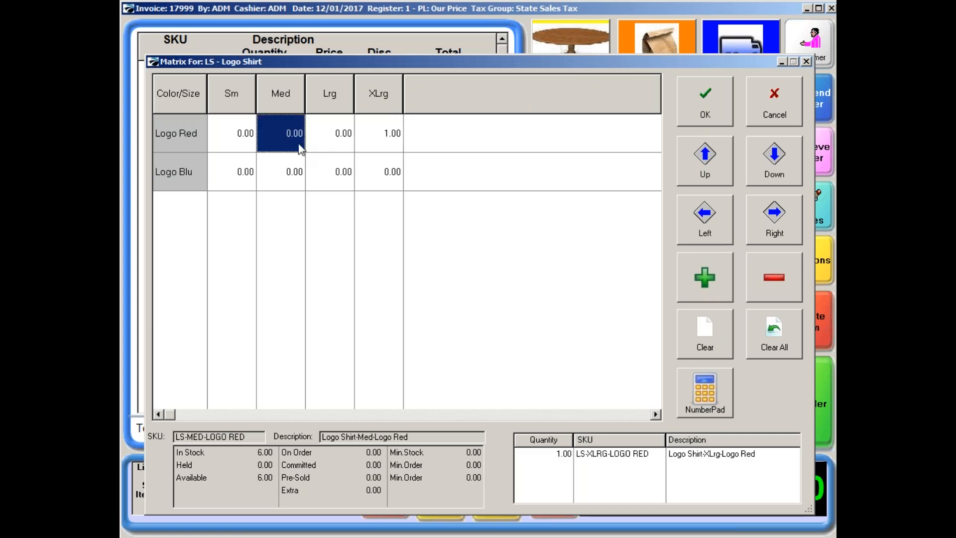
pyautogui.click(712, 279)
pyautogui.click(710, 278)
pyautogui.click(710, 279)
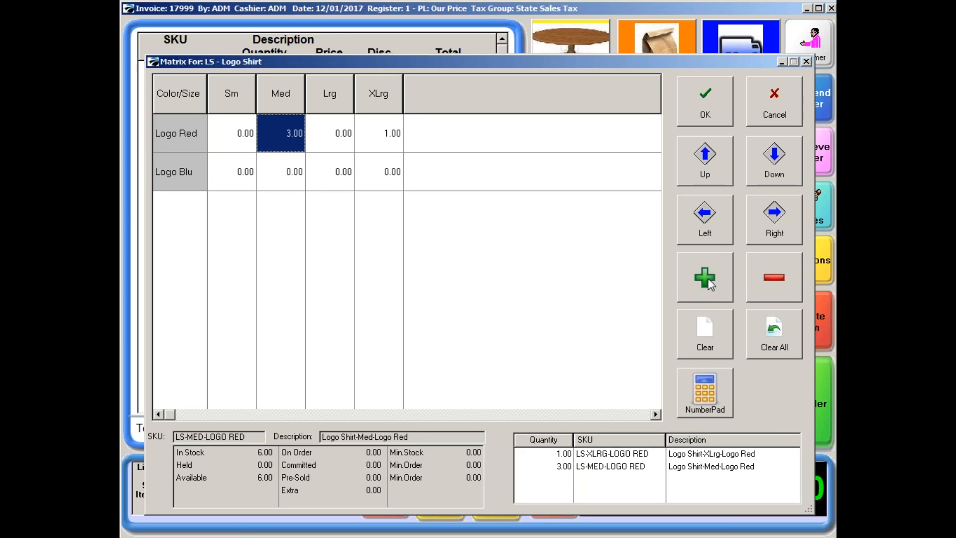
pyautogui.click(718, 118)
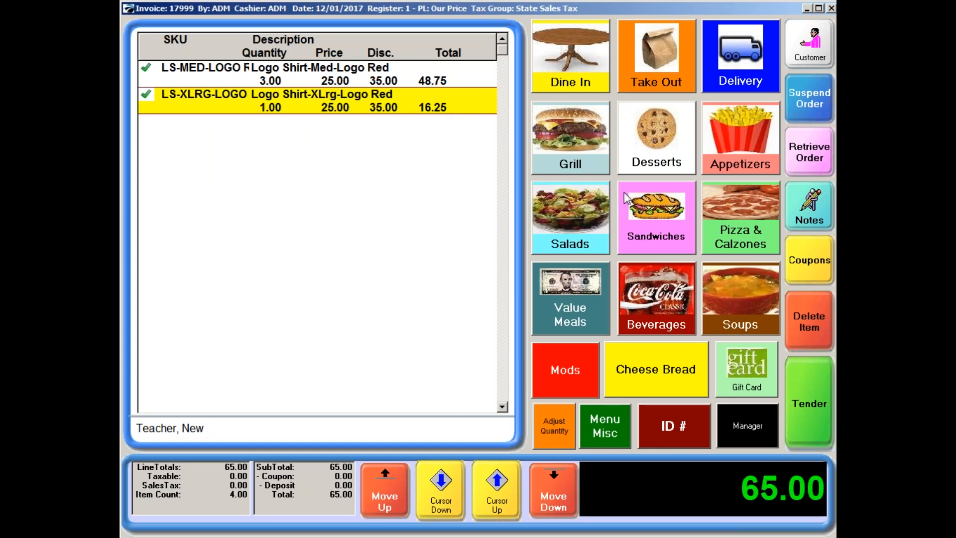
# Add one Dessert $1 to the teacher's shirt sale and tender the full amount On Account.
pyautogui.click(648, 145)
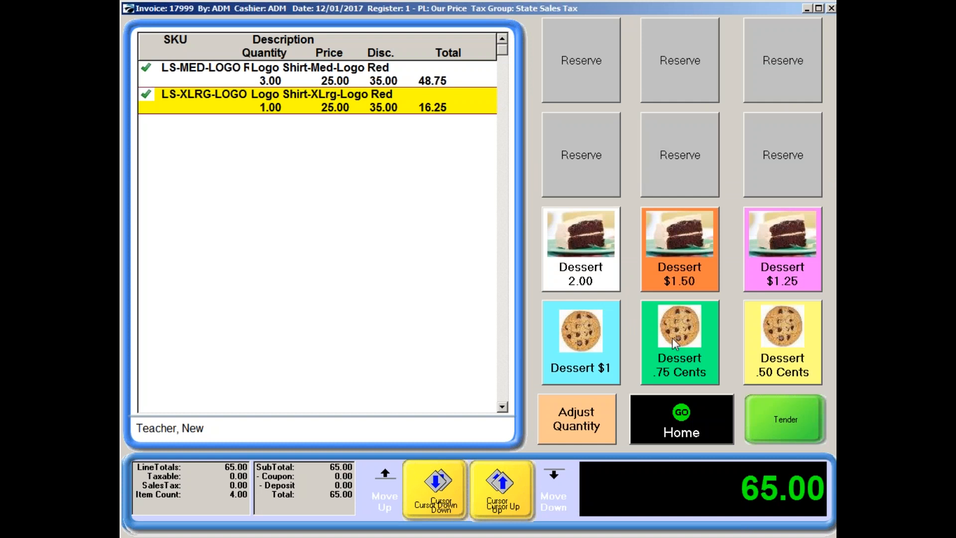
pyautogui.click(582, 357)
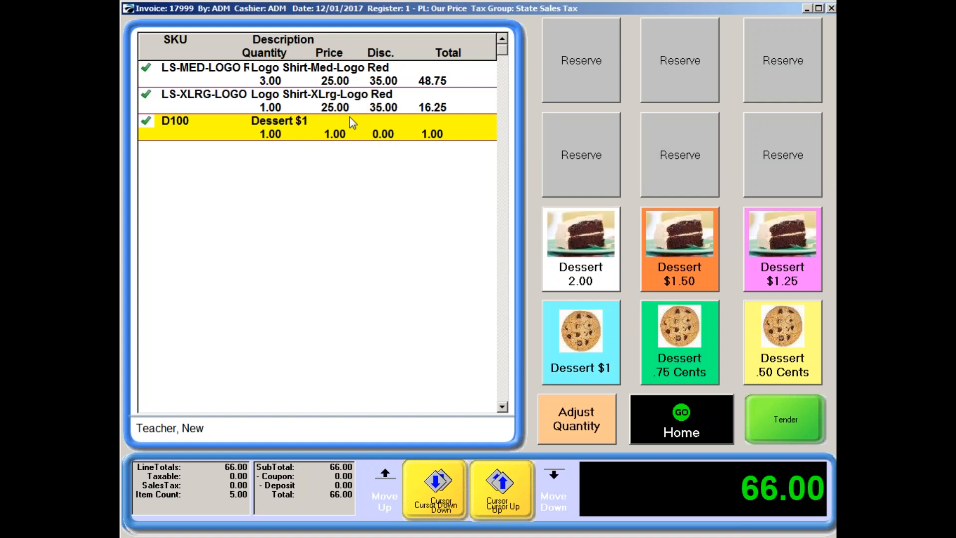
pyautogui.click(775, 417)
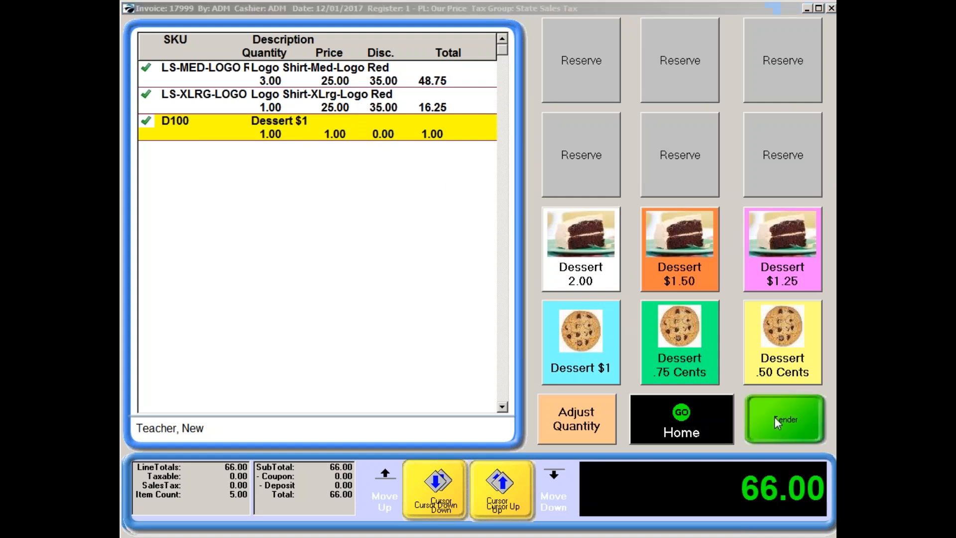
pyautogui.click(636, 396)
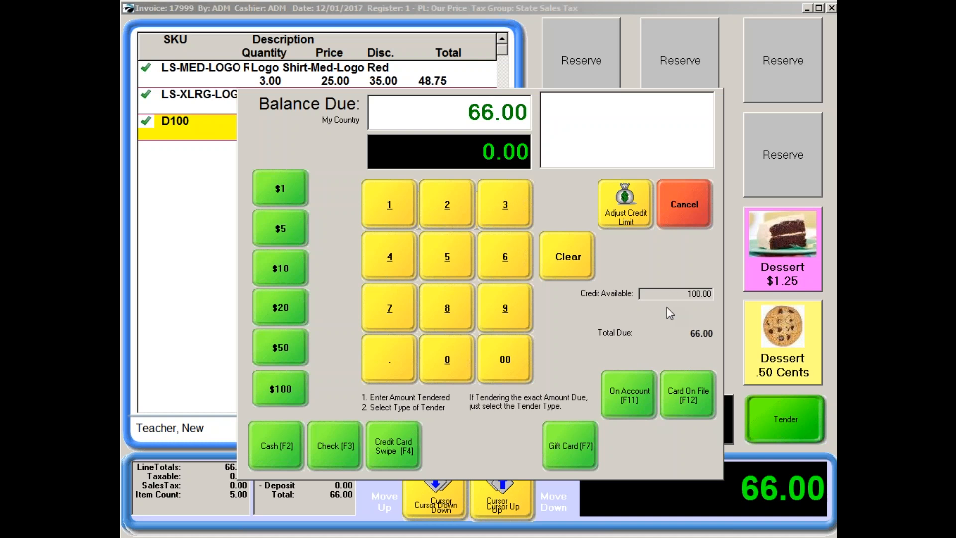
pyautogui.click(630, 398)
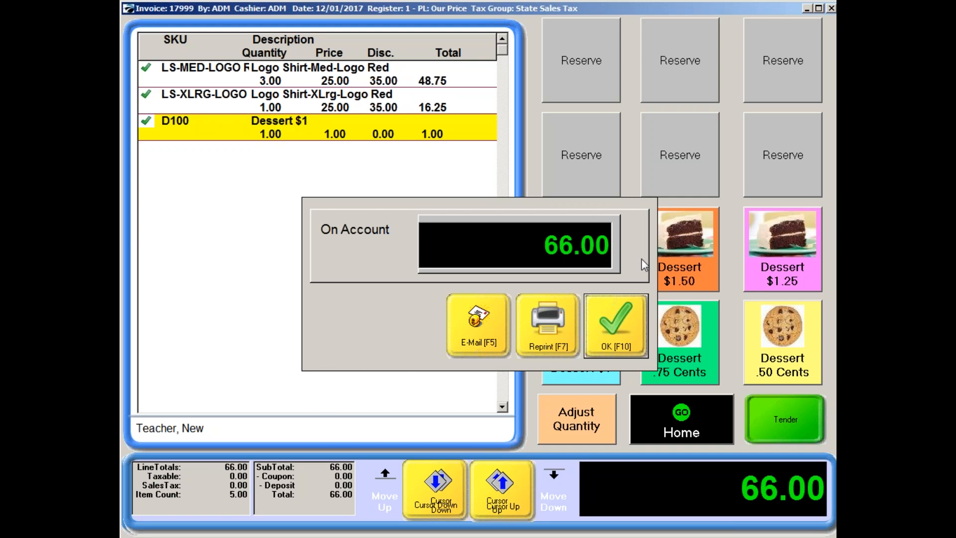
pyautogui.click(602, 326)
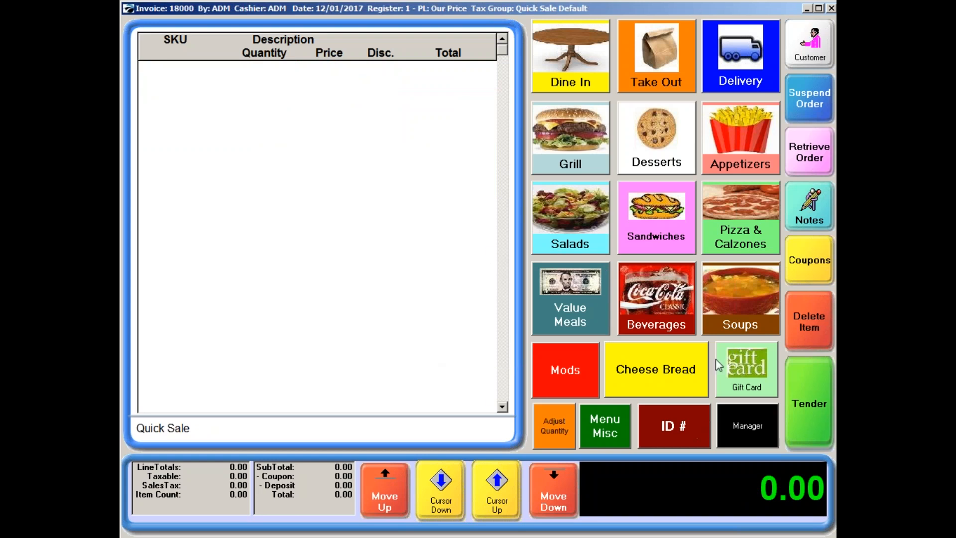
# Search the customer list for "teacher" and select the matching customer for the new sale.
pyautogui.click(811, 56)
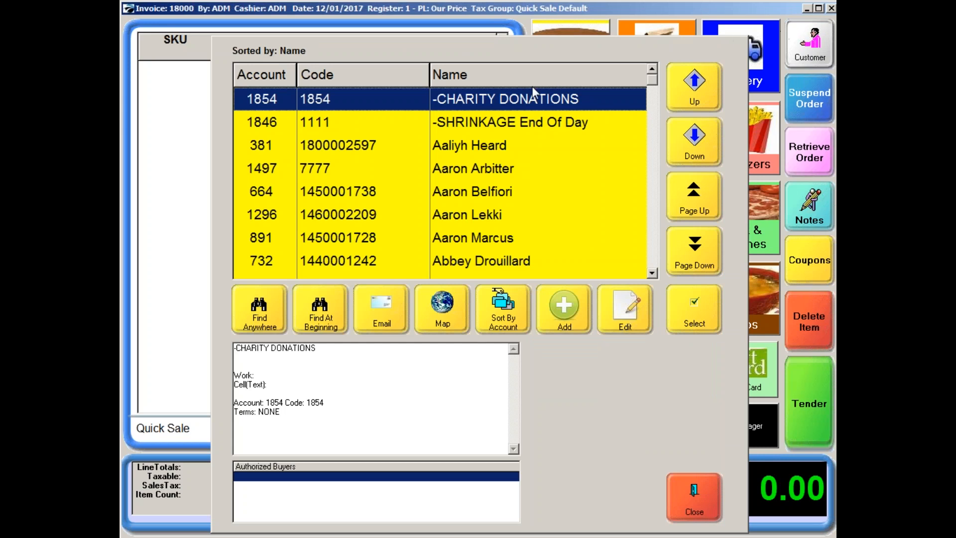
pyautogui.click(264, 322)
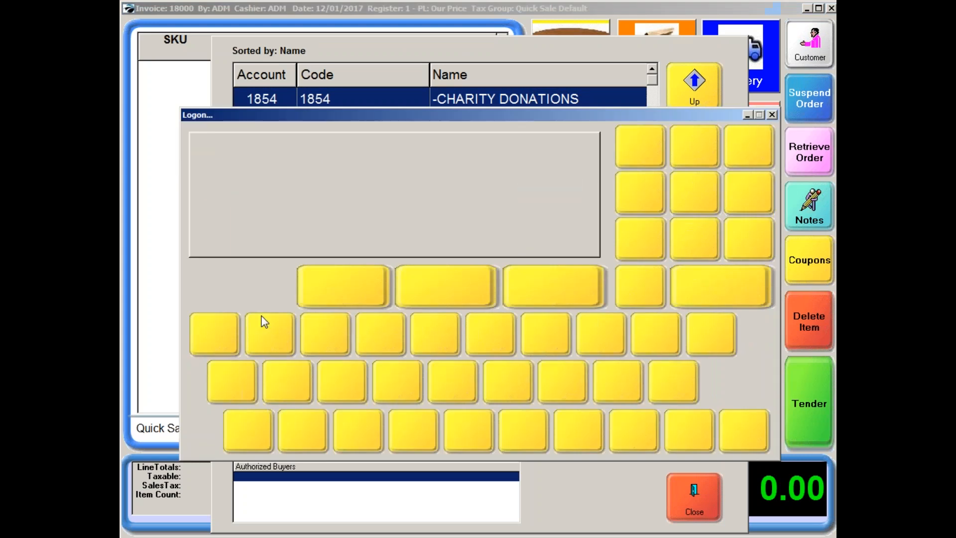
pyautogui.write('te')
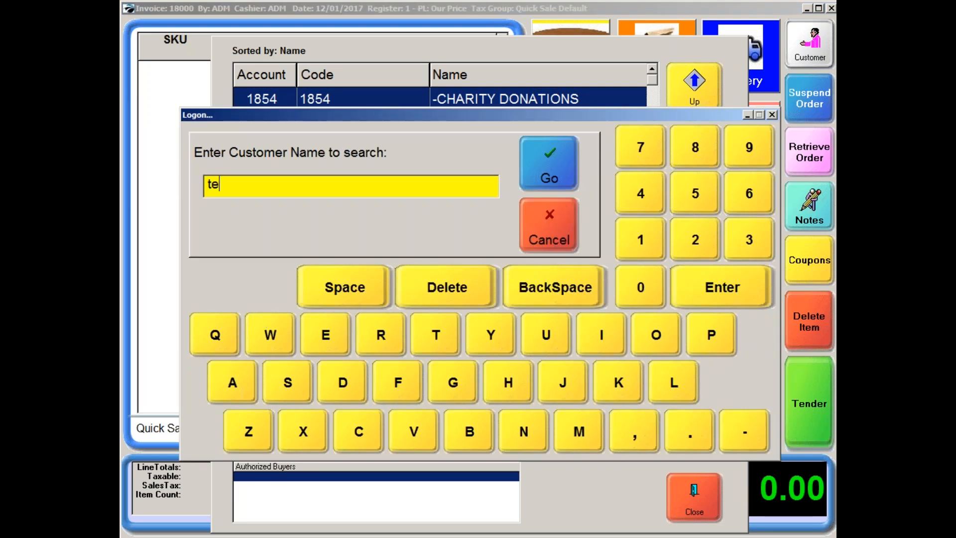
pyautogui.write('acher')
pyautogui.click(552, 164)
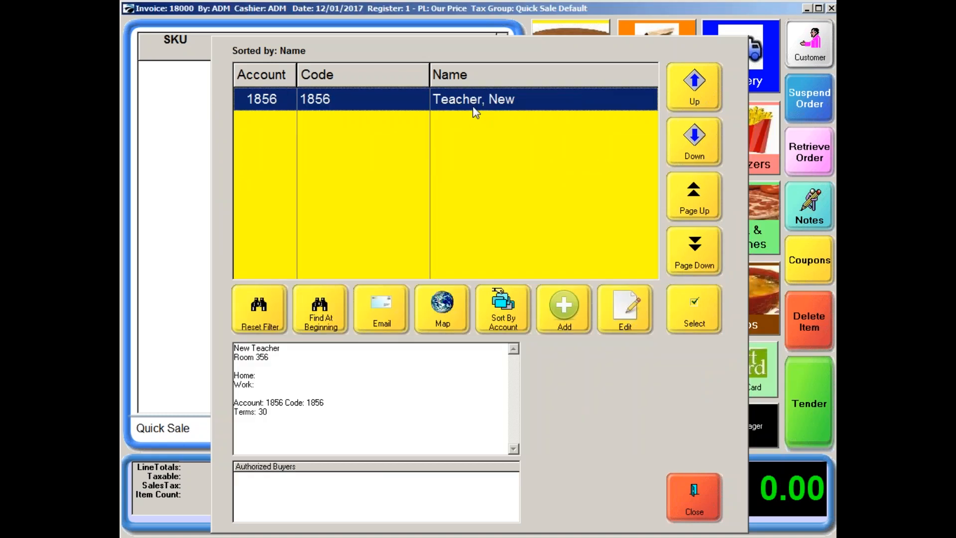
pyautogui.click(691, 319)
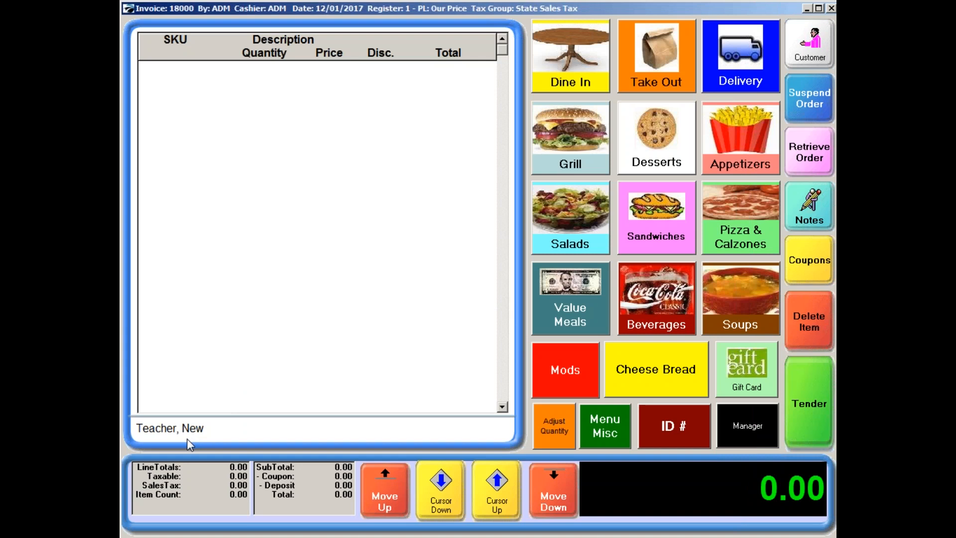
# Add the Dessert $1 item to the teacher's sale and set its quantity to 5.
pyautogui.click(689, 143)
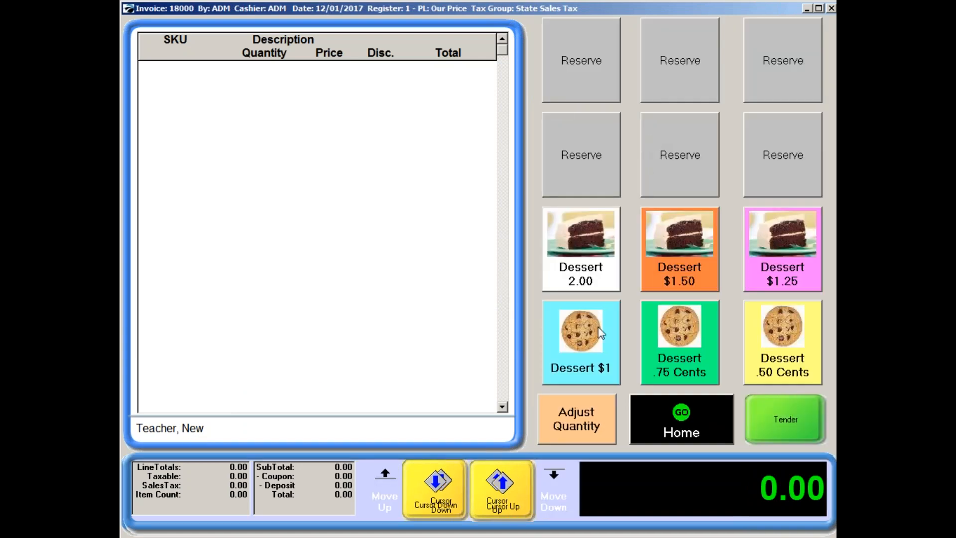
pyautogui.click(596, 343)
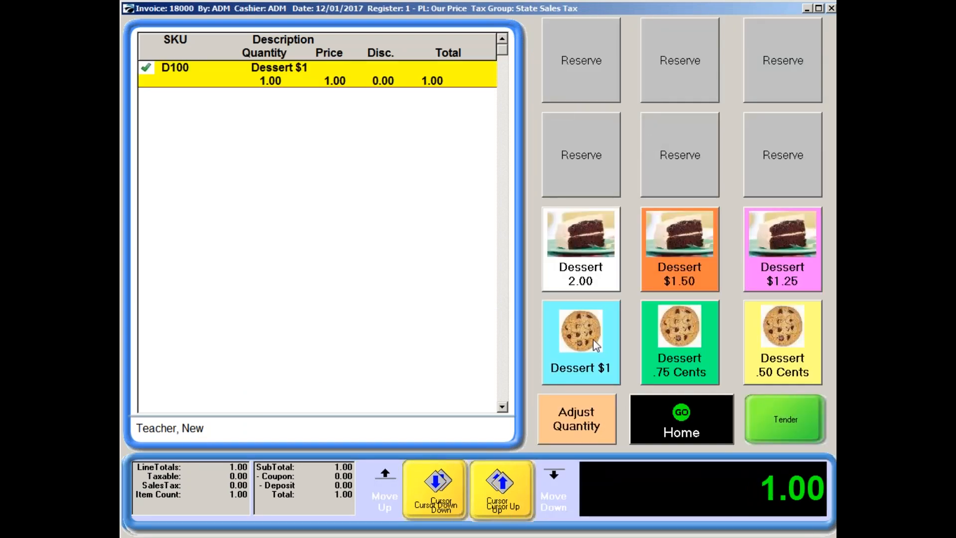
pyautogui.click(579, 426)
pyautogui.click(441, 239)
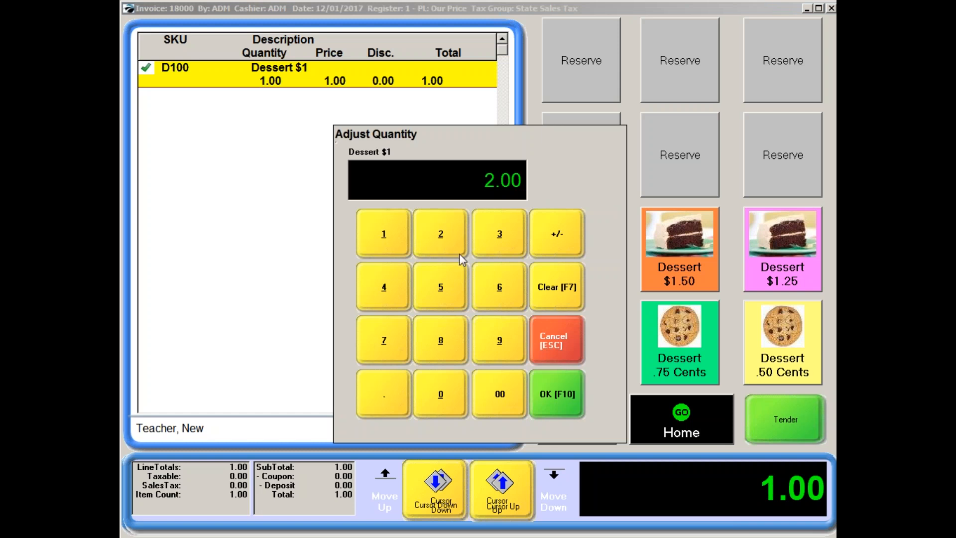
pyautogui.click(443, 285)
pyautogui.click(559, 297)
pyautogui.click(441, 275)
pyautogui.click(559, 393)
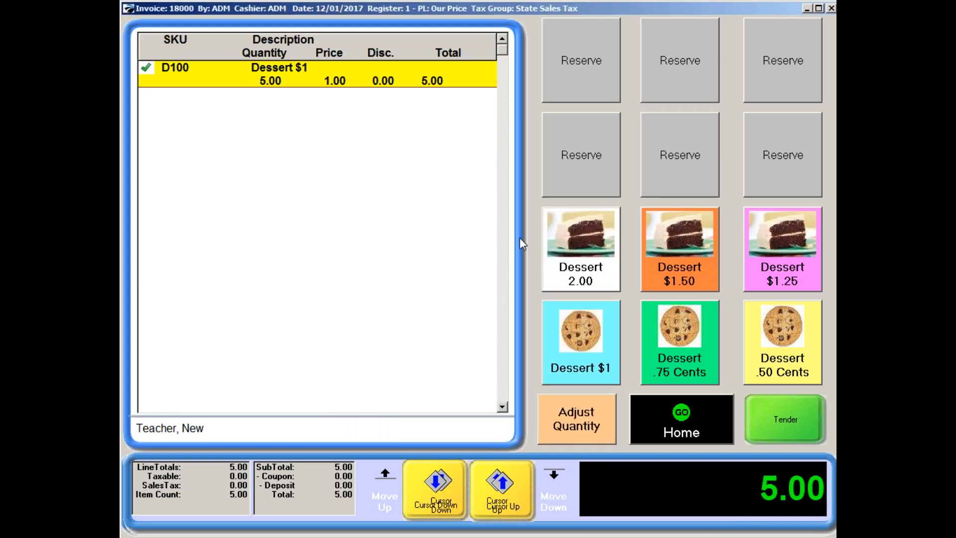
# Tender the dessert sale using the customer's store credit and complete the invoice.
pyautogui.click(773, 421)
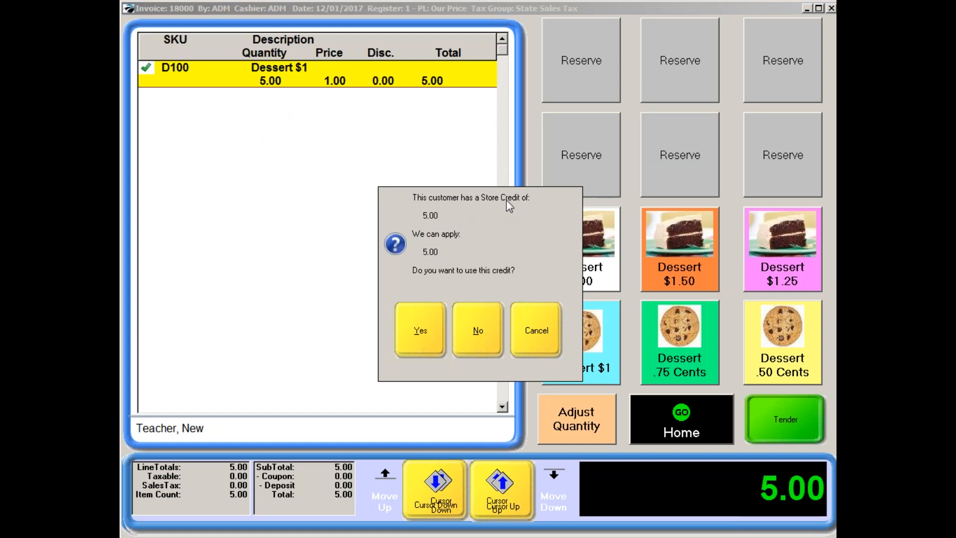
pyautogui.click(417, 342)
pyautogui.click(602, 305)
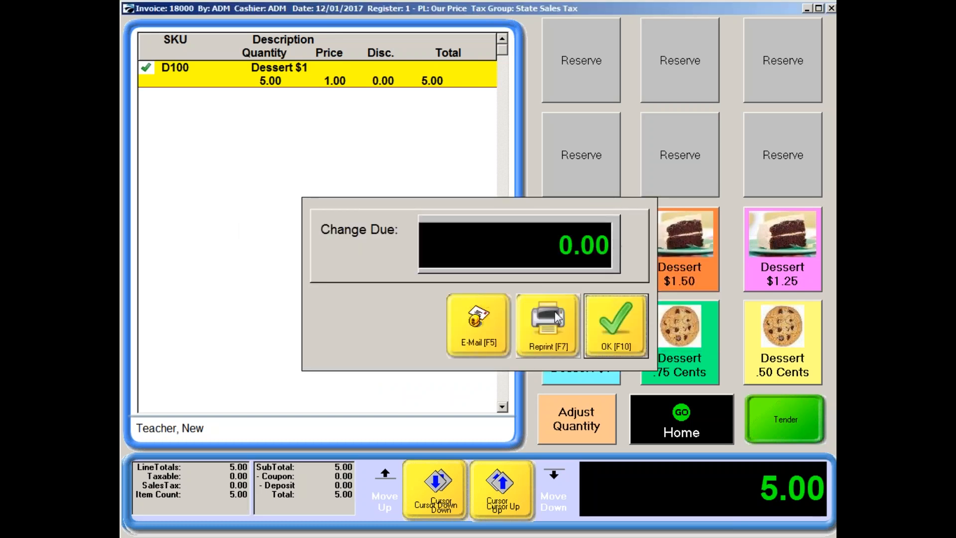
pyautogui.click(616, 346)
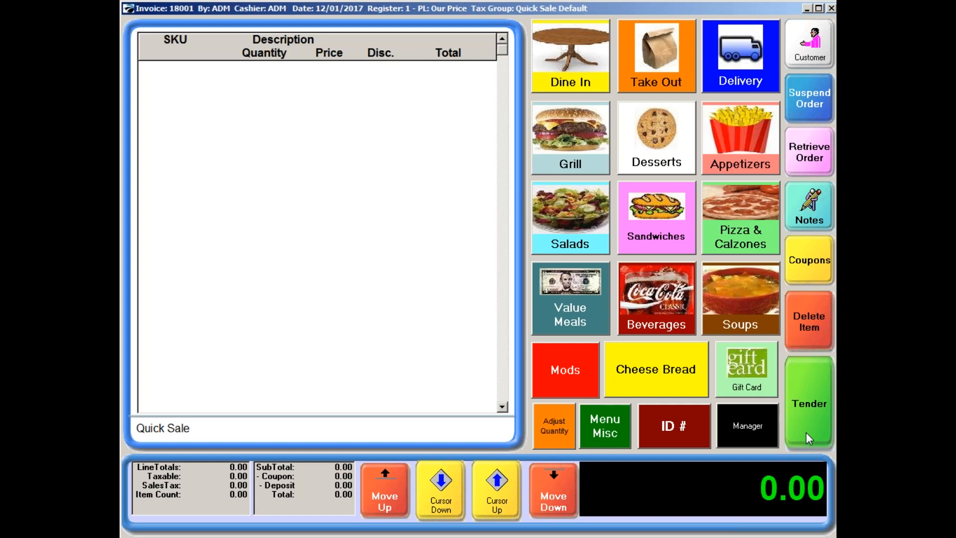
# Examine the purchase and award settings of the Buy 50 Get 5 frequent buyer program without changing them.
pyautogui.click(749, 427)
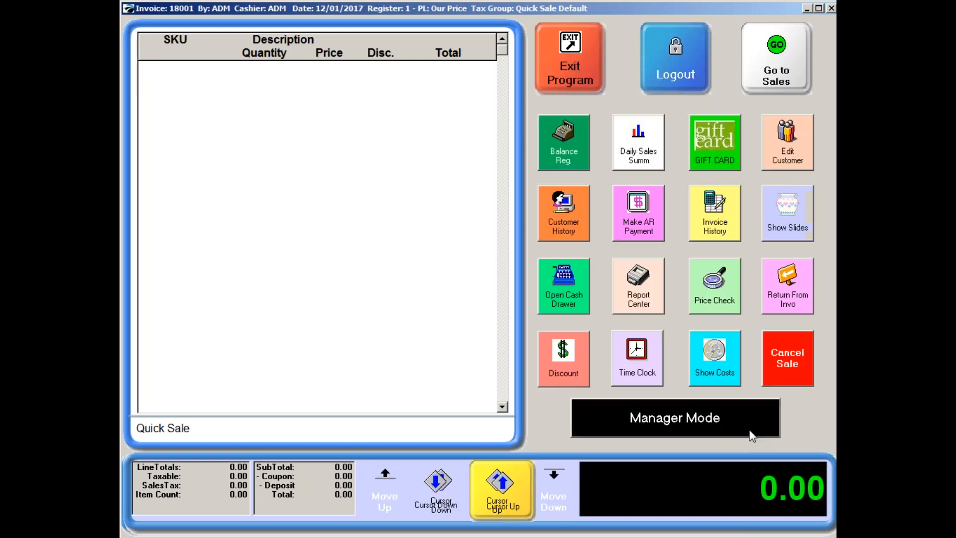
pyautogui.click(704, 417)
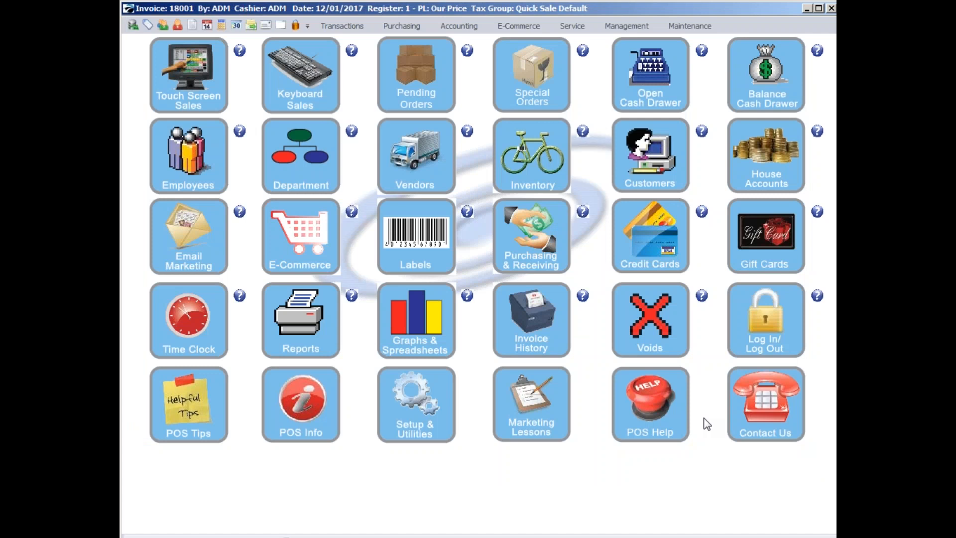
pyautogui.click(633, 25)
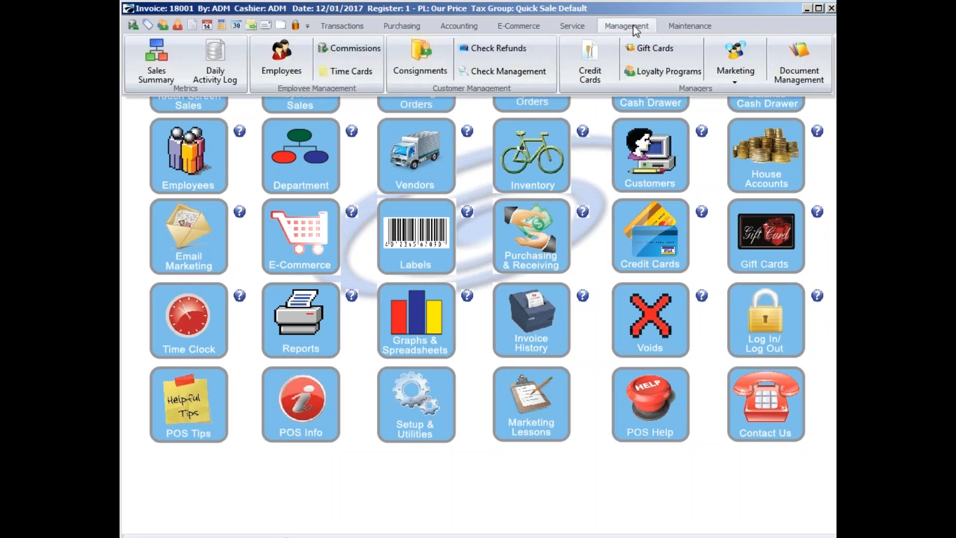
pyautogui.click(650, 72)
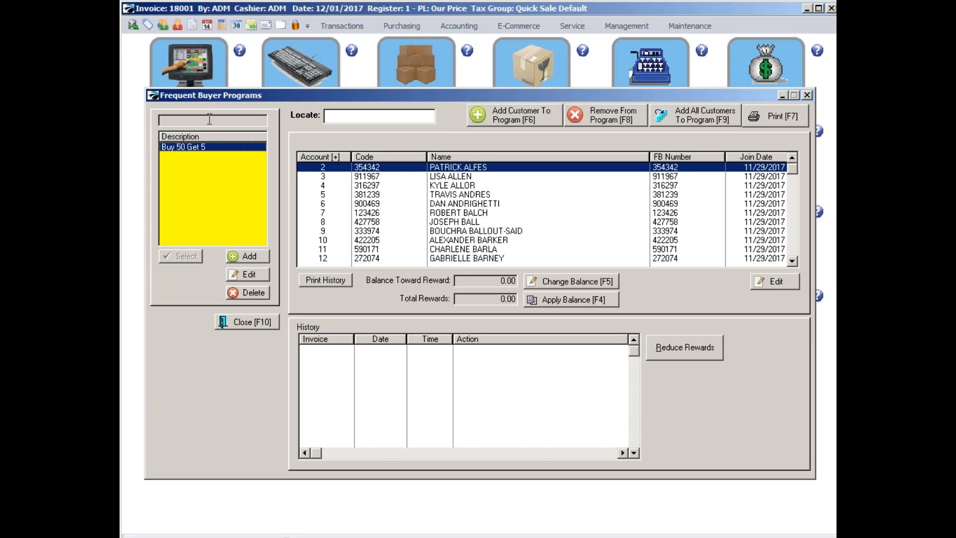
pyautogui.click(246, 274)
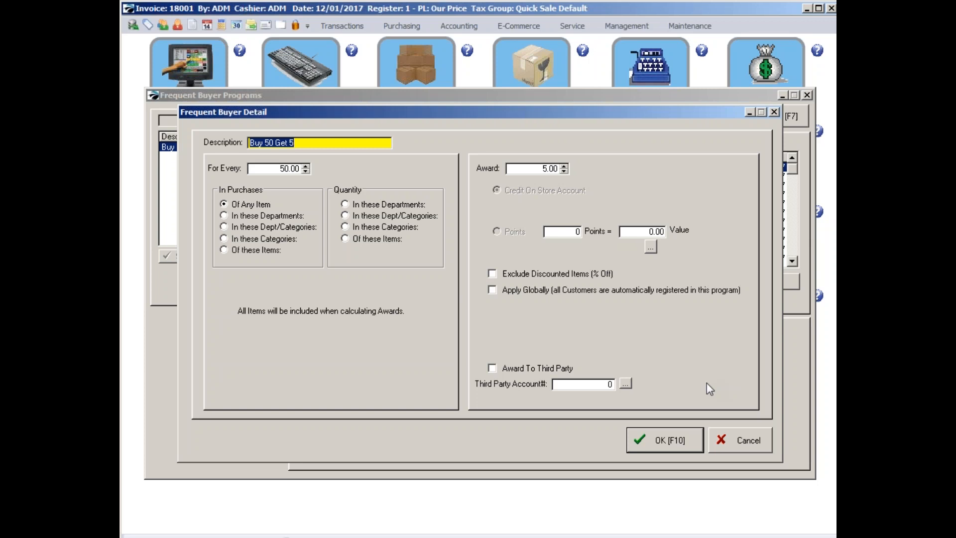
pyautogui.click(734, 440)
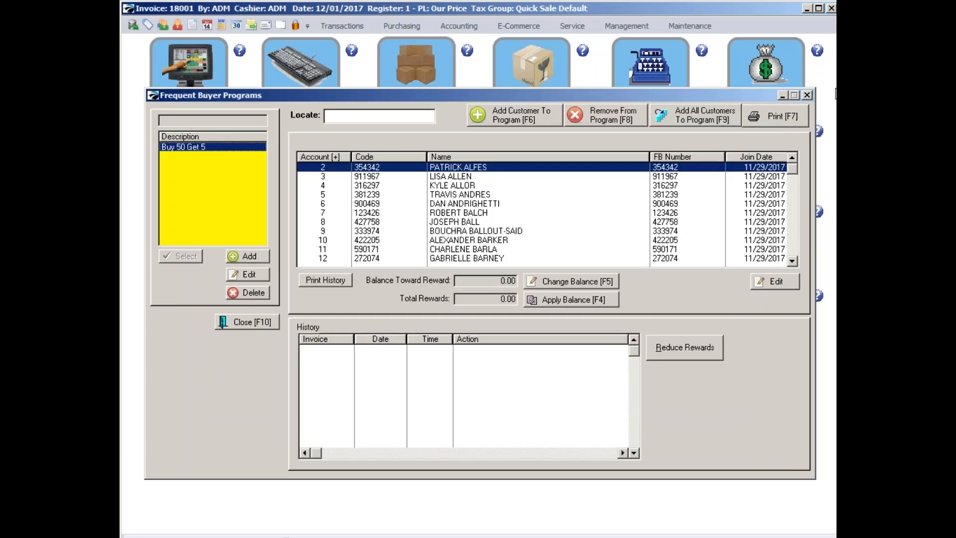
pyautogui.click(807, 96)
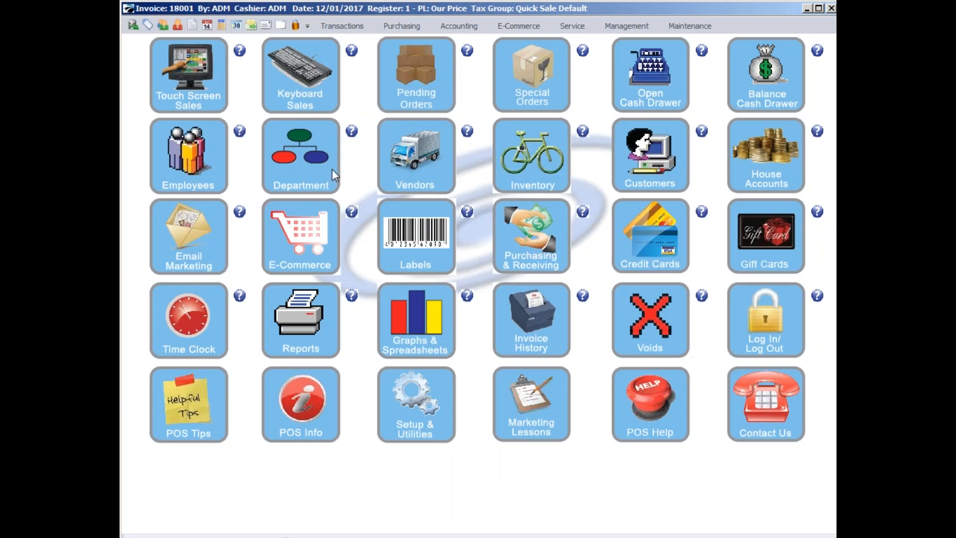
# Return to touch screen sales and start an AR payment for the customer found by last name.
pyautogui.click(194, 89)
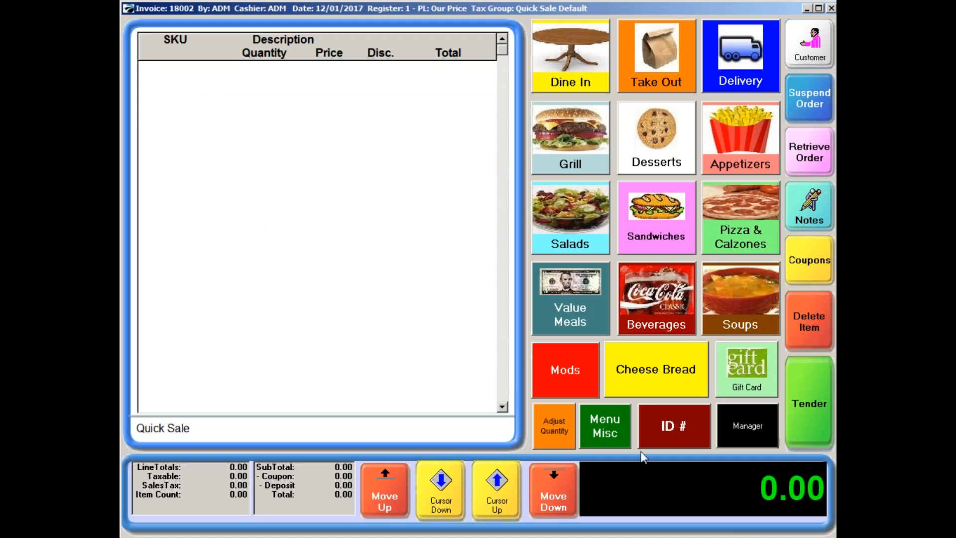
pyautogui.click(731, 425)
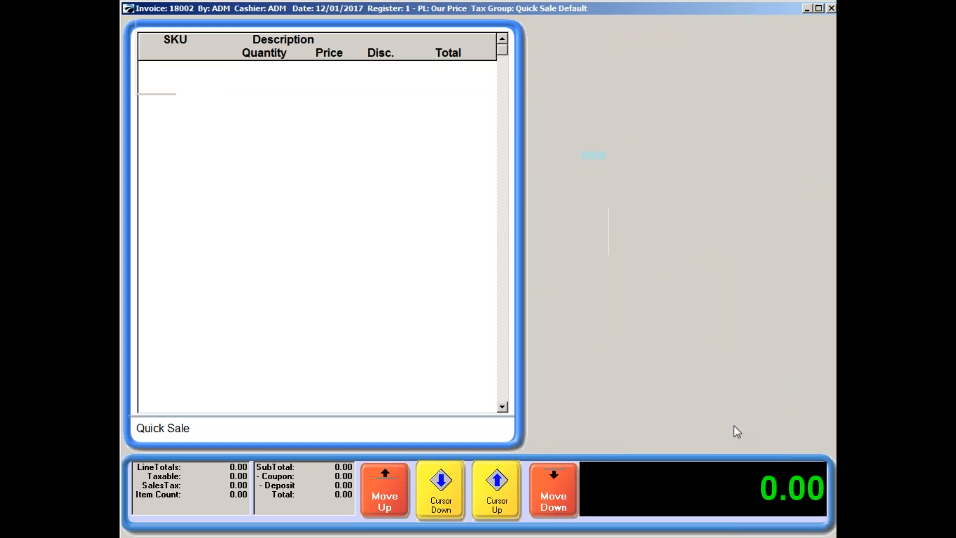
pyautogui.click(640, 228)
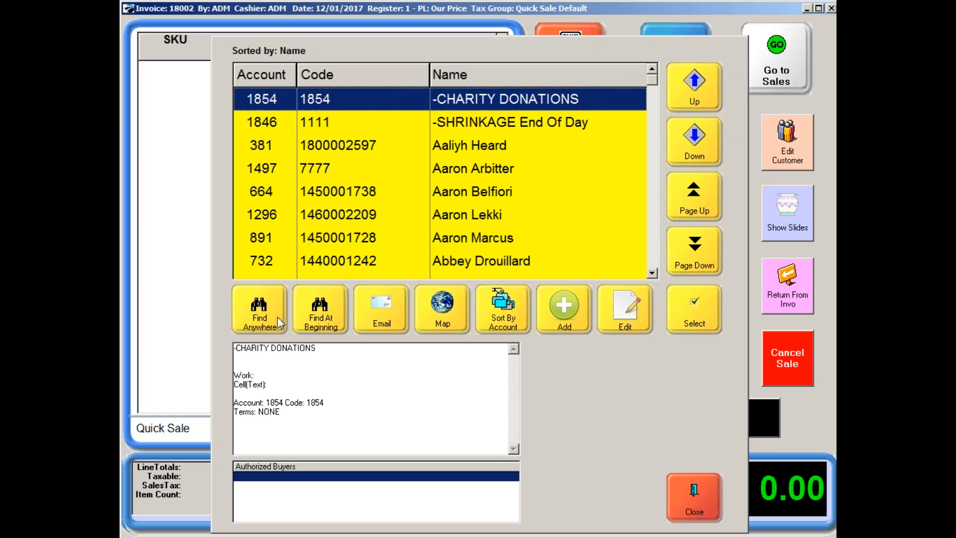
pyautogui.click(264, 311)
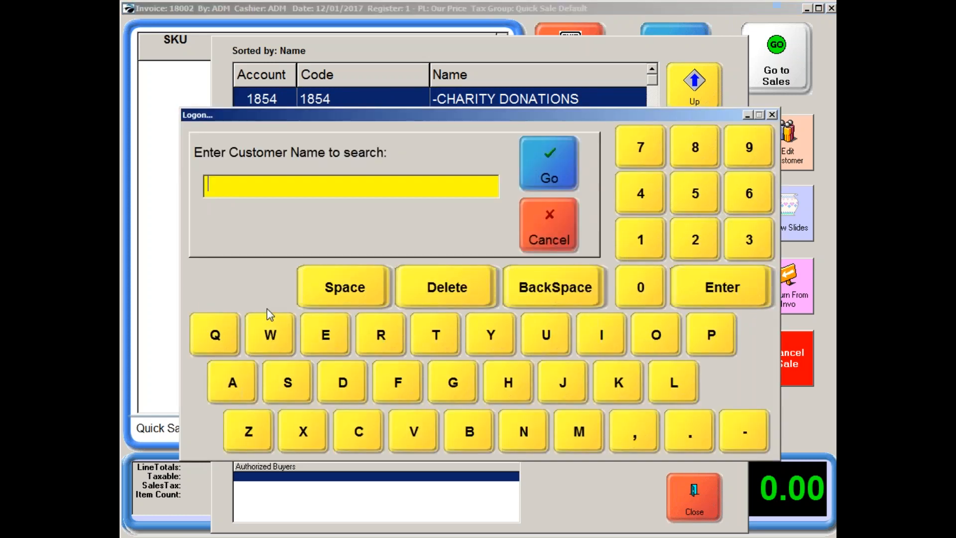
pyautogui.write('peterson')
pyautogui.click(531, 172)
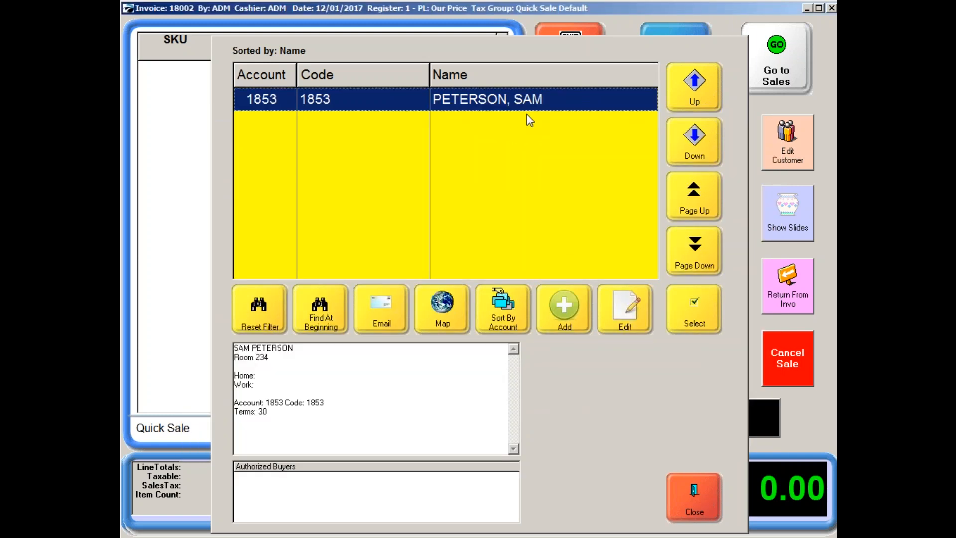
pyautogui.click(694, 314)
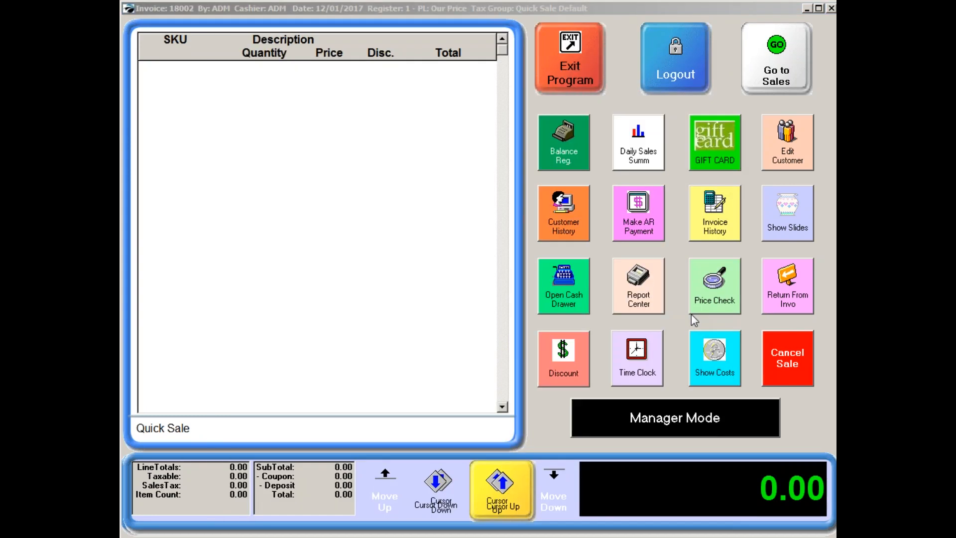
# Authorize accepting AR payments with sales ID ADM and its password.
pyautogui.write('ADM')
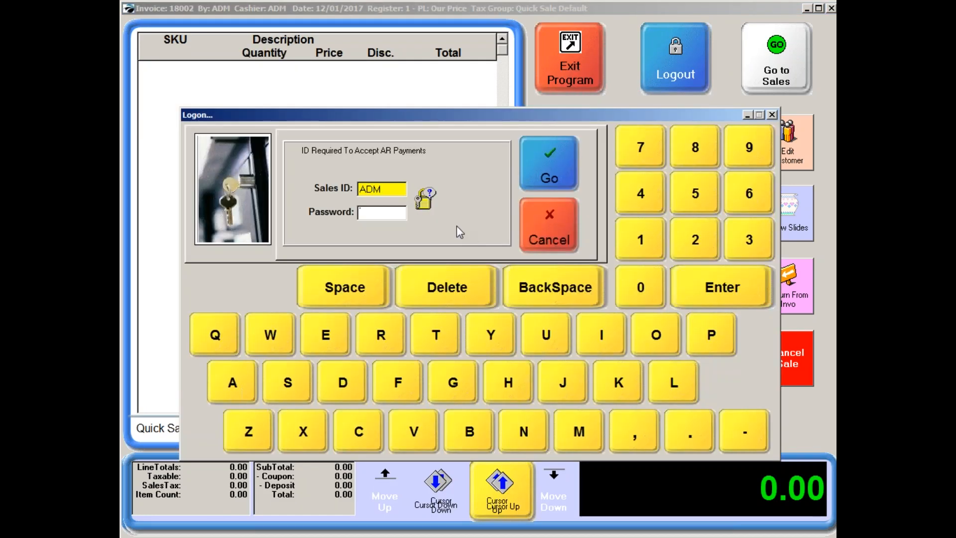
pyautogui.press('Tab')
pyautogui.write('***')
pyautogui.press('Return')
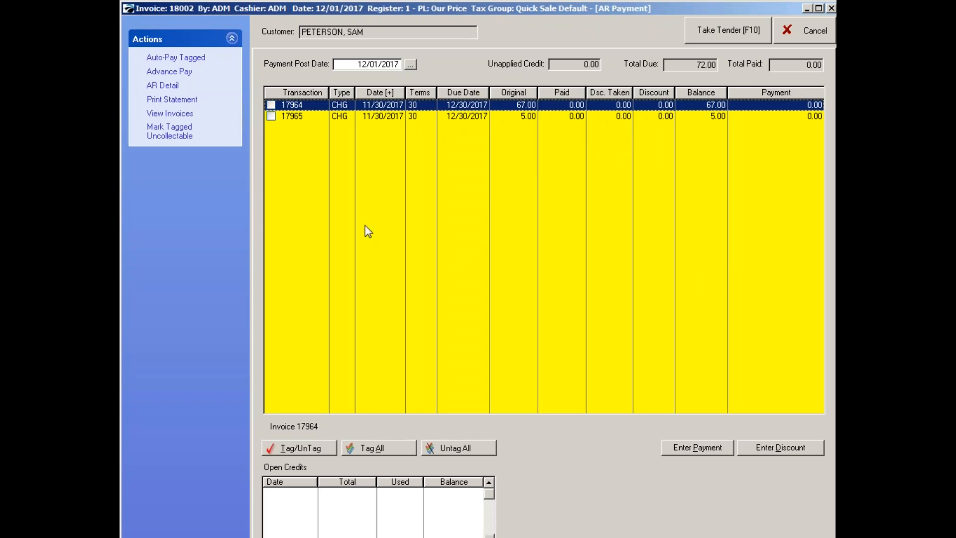
# Tag all open AR transactions and auto-pay them from oldest to newest with a payment amount of 70.00.
pyautogui.click(370, 444)
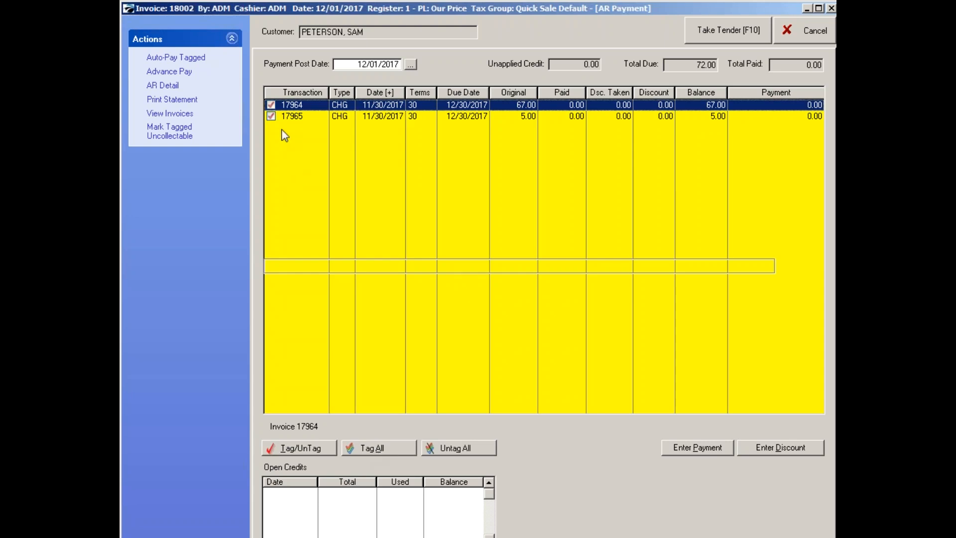
pyautogui.click(164, 59)
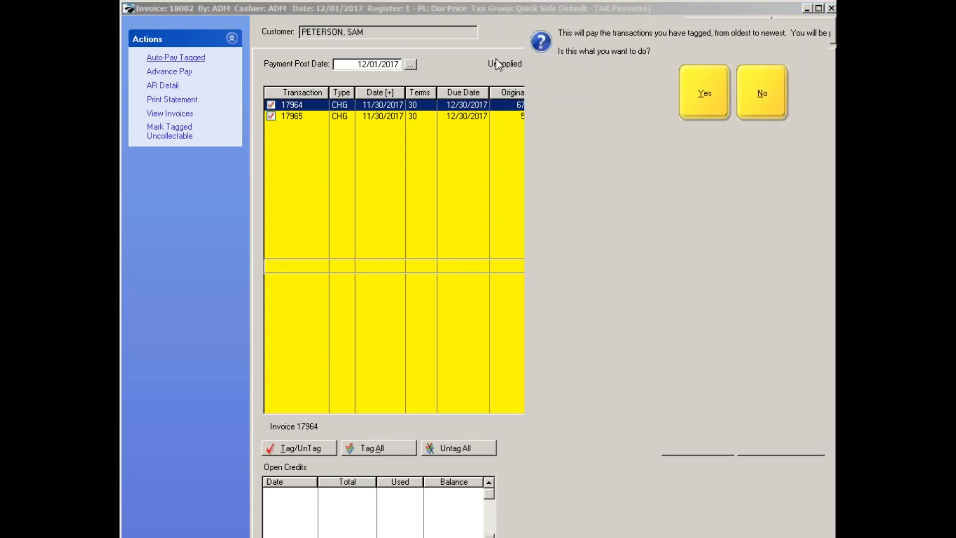
pyautogui.click(691, 101)
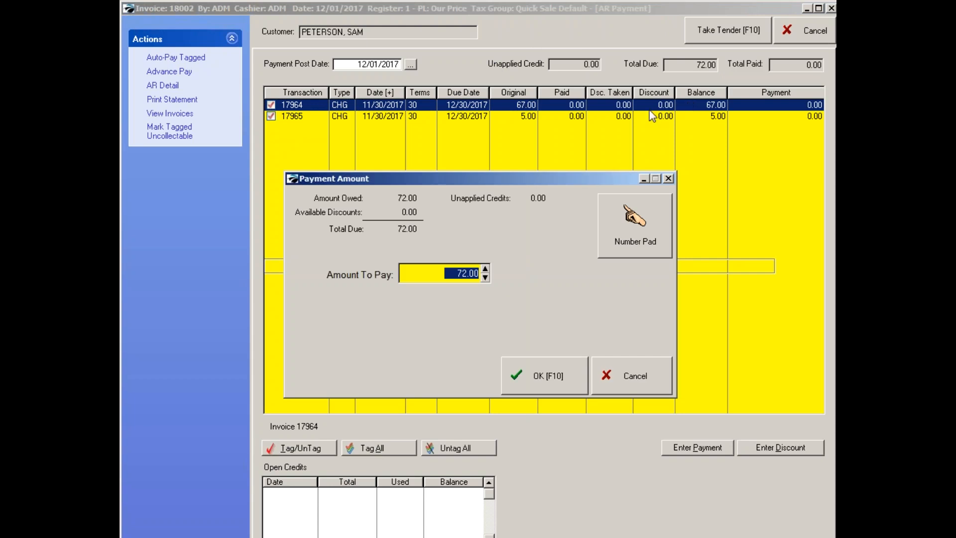
pyautogui.write('70')
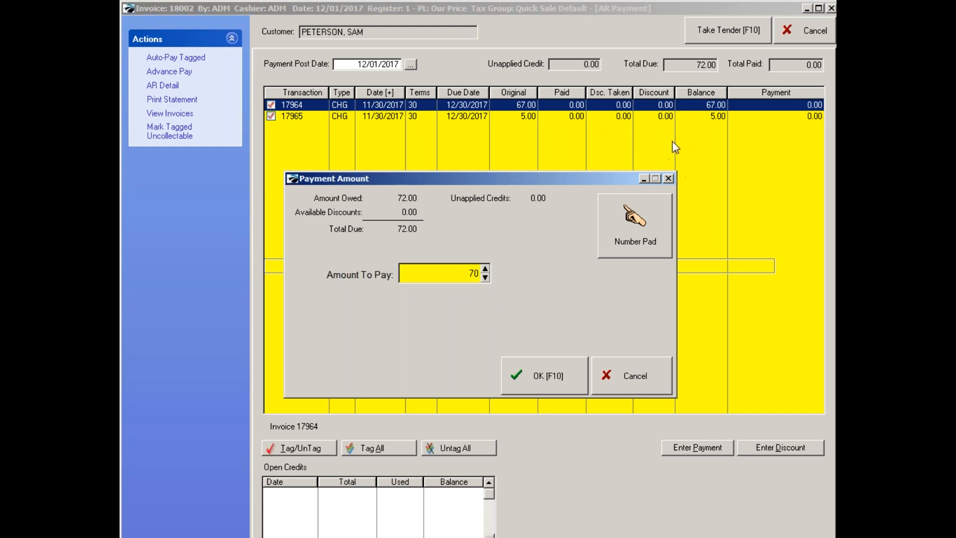
pyautogui.click(529, 387)
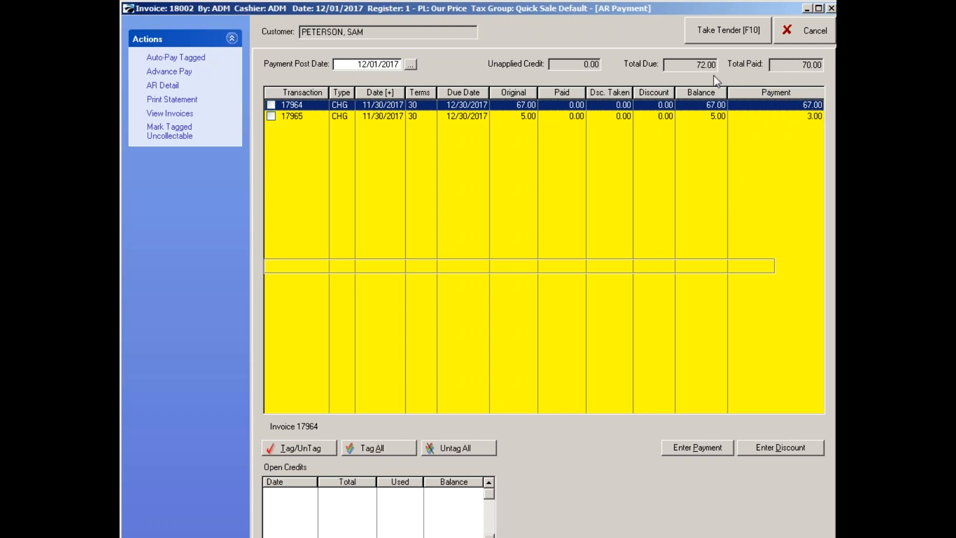
# Confirm the AR payment and tender it by check, entering the check number.
pyautogui.click(728, 33)
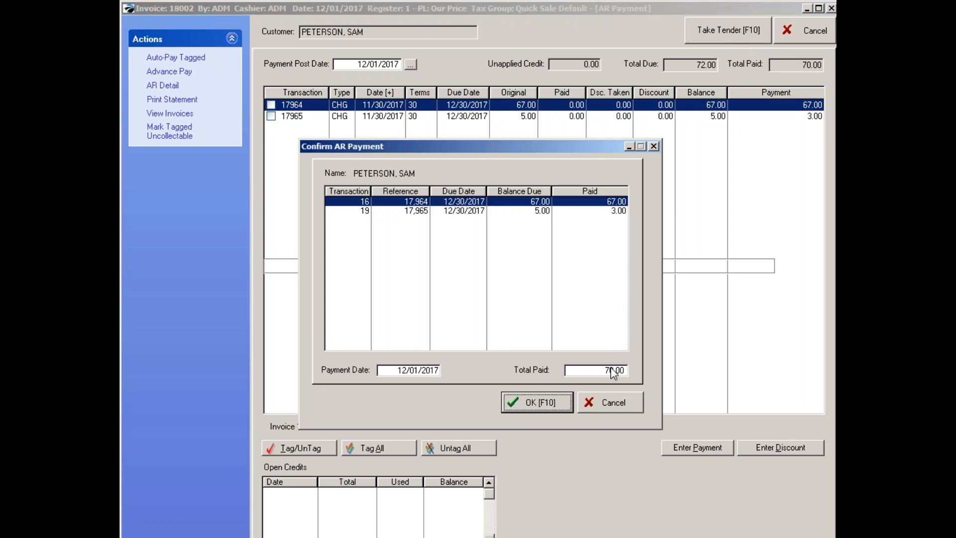
pyautogui.click(536, 405)
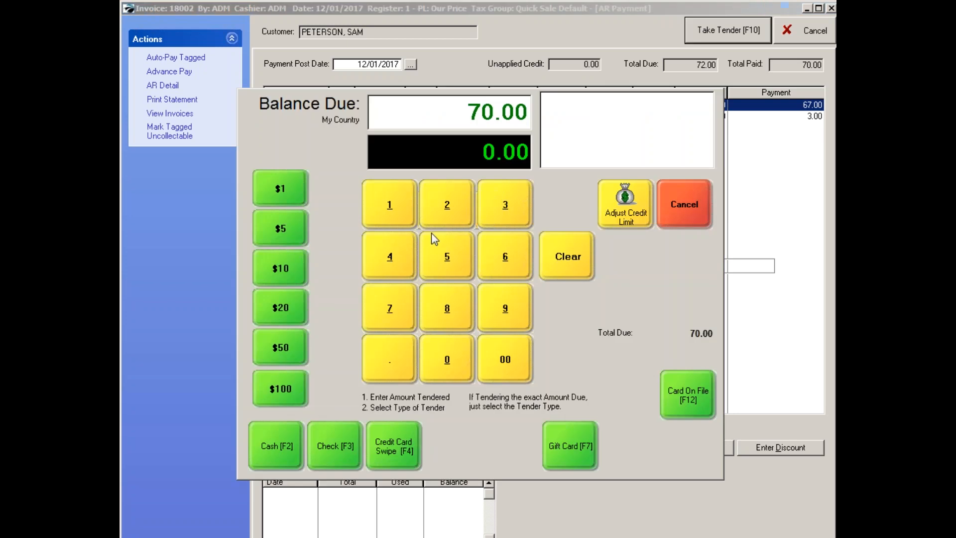
pyautogui.click(327, 446)
pyautogui.write('23233')
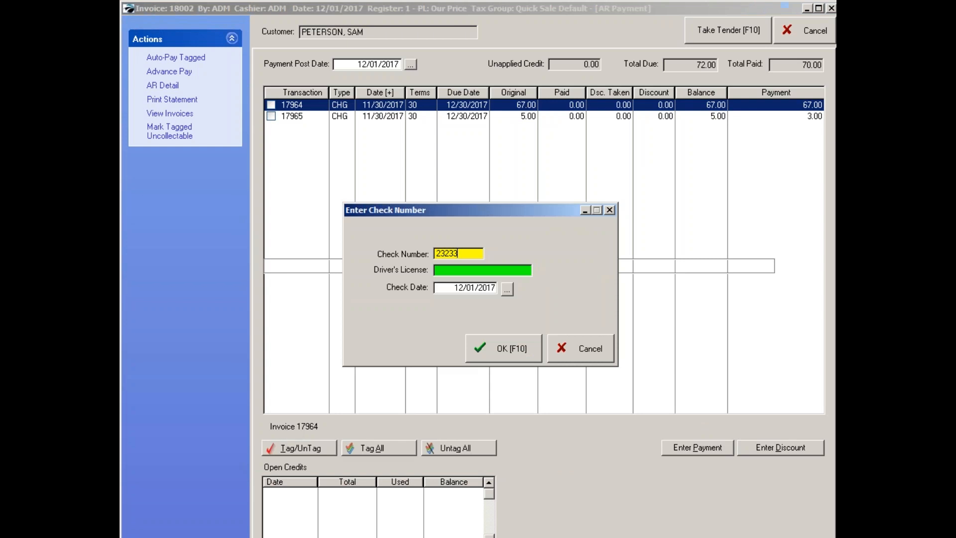
pyautogui.click(498, 343)
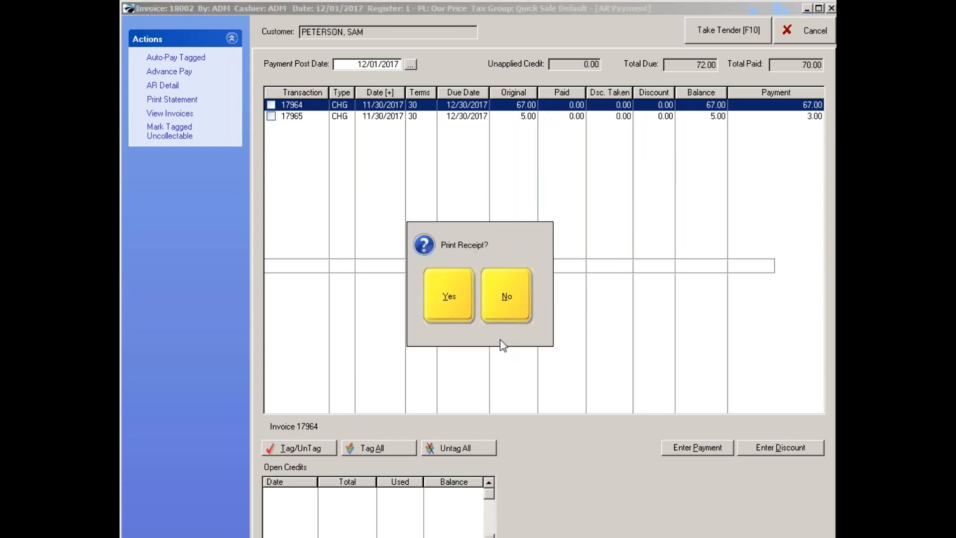
# Preview the AR payment receipt enlarged, then exit the preview without printing.
pyautogui.click(446, 311)
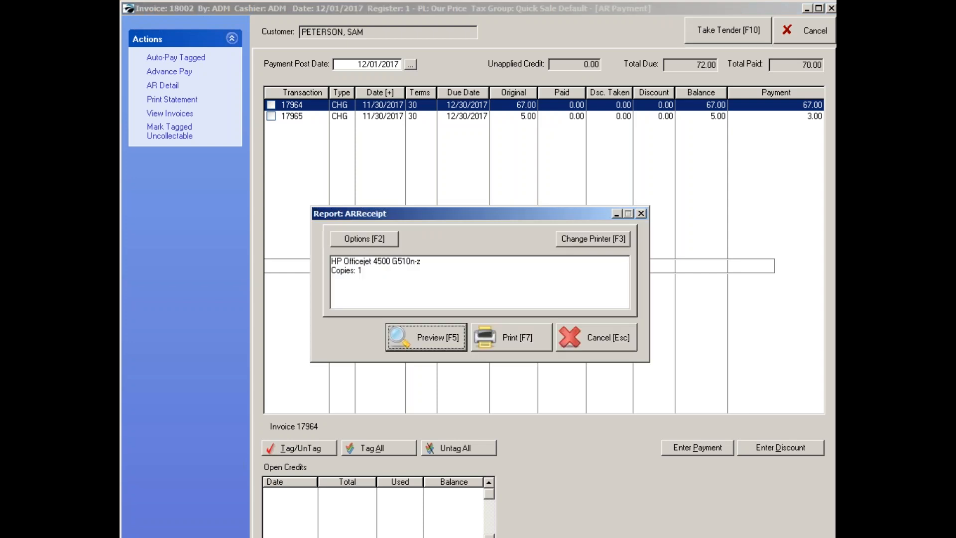
pyautogui.click(440, 340)
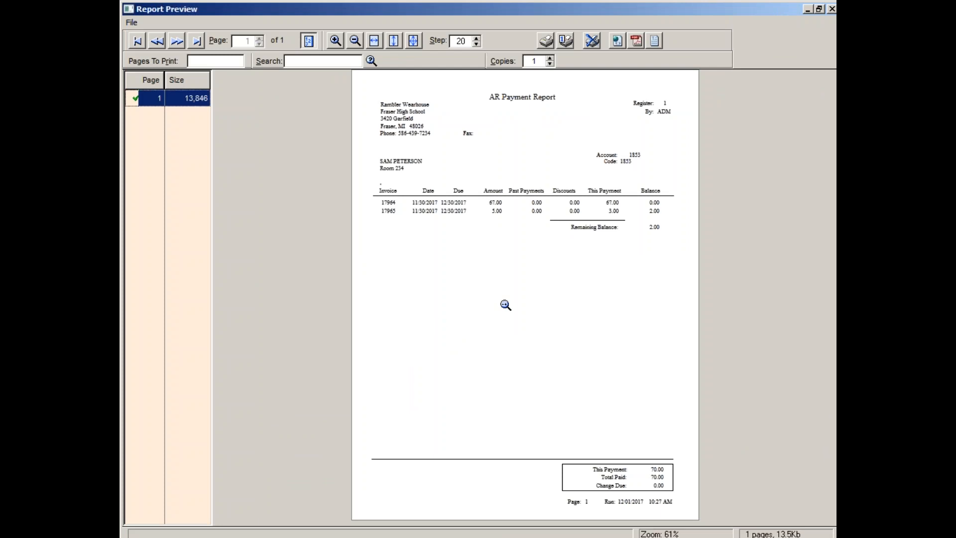
pyautogui.click(482, 271)
pyautogui.click(478, 331)
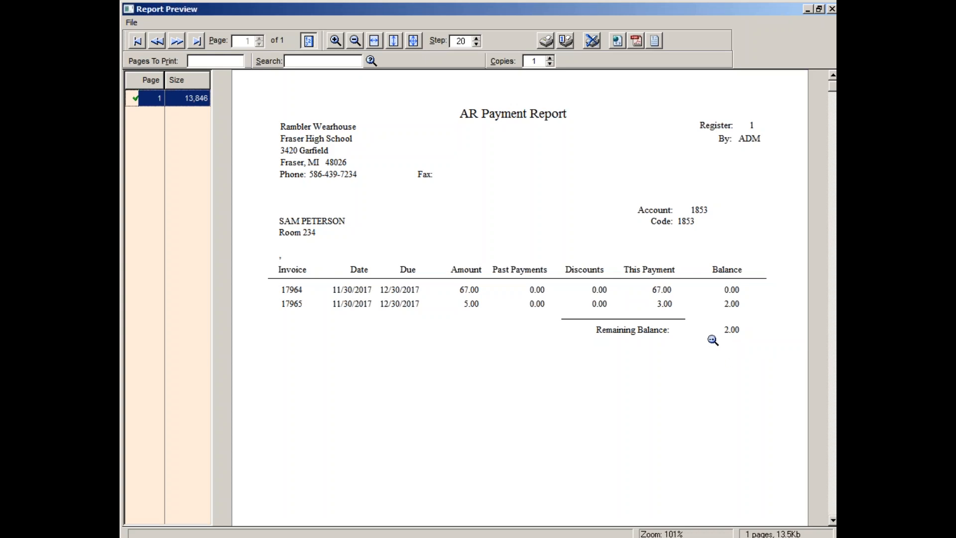
pyautogui.click(593, 42)
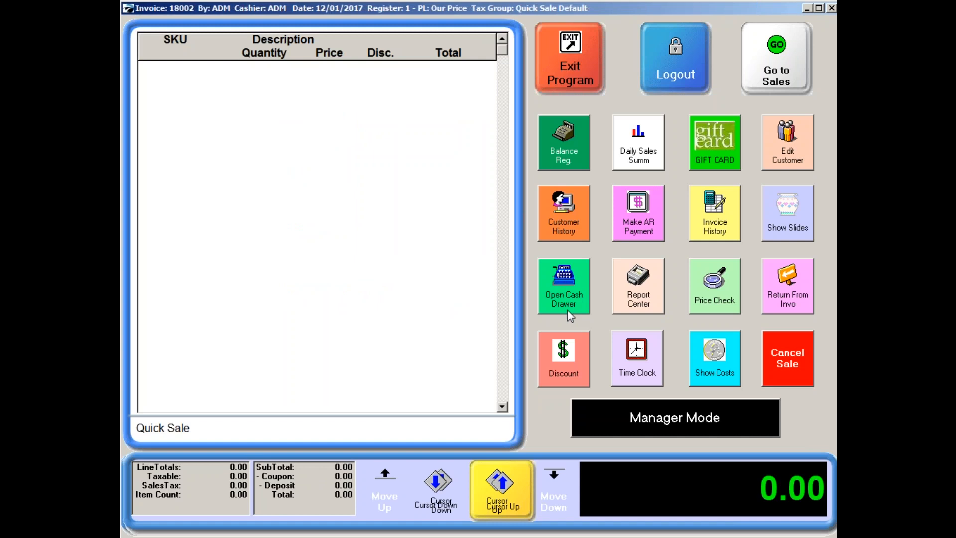
# Return to the sales screen, search anywhere in customer names for "club" and select Music Club for the sale.
pyautogui.click(775, 90)
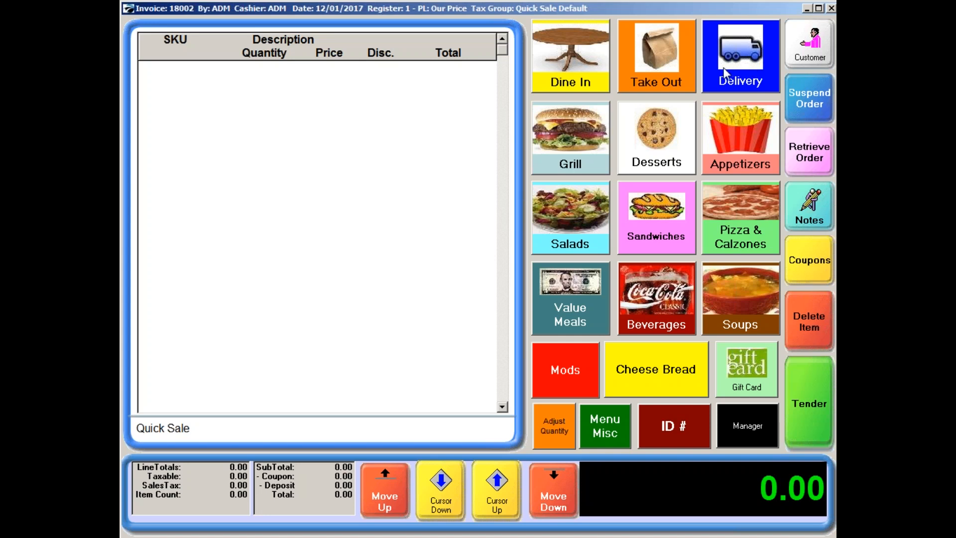
pyautogui.click(808, 48)
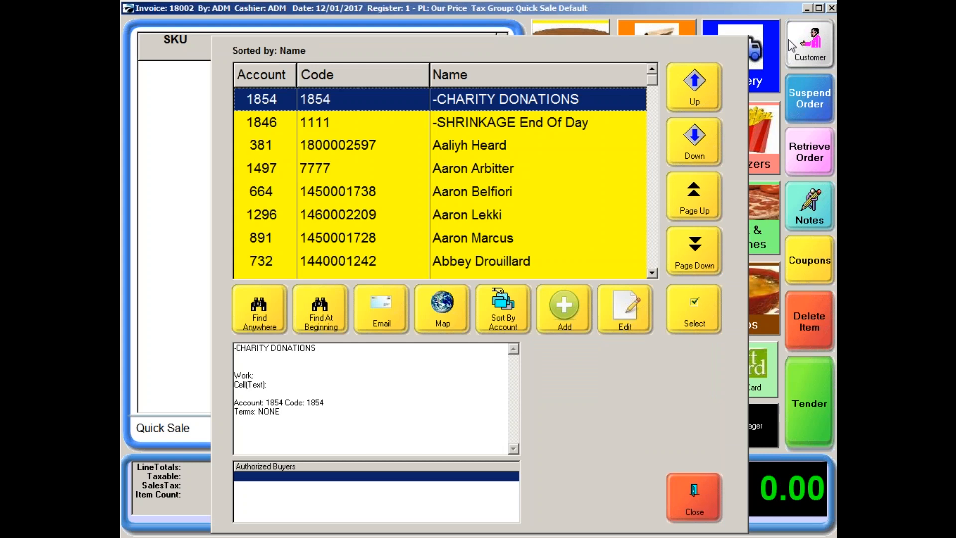
pyautogui.click(259, 312)
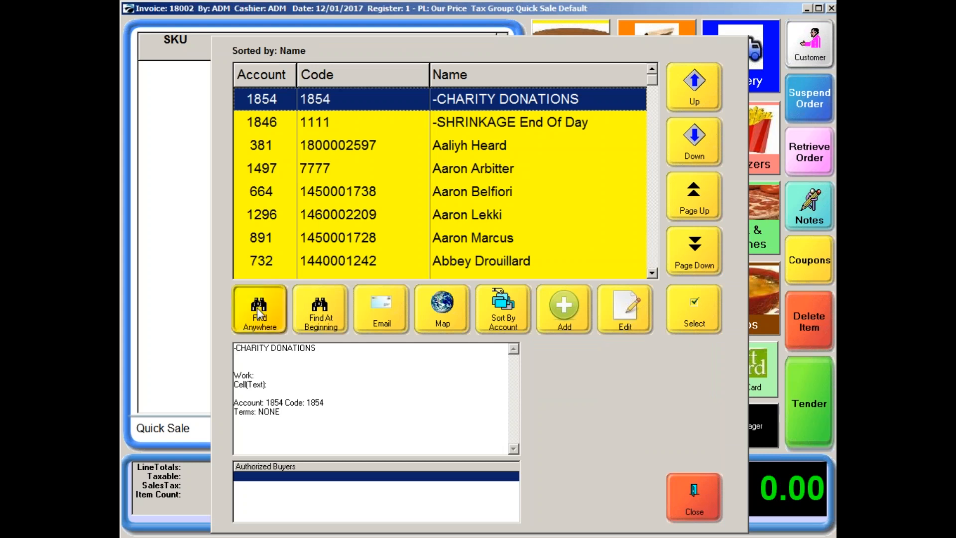
pyautogui.write('club')
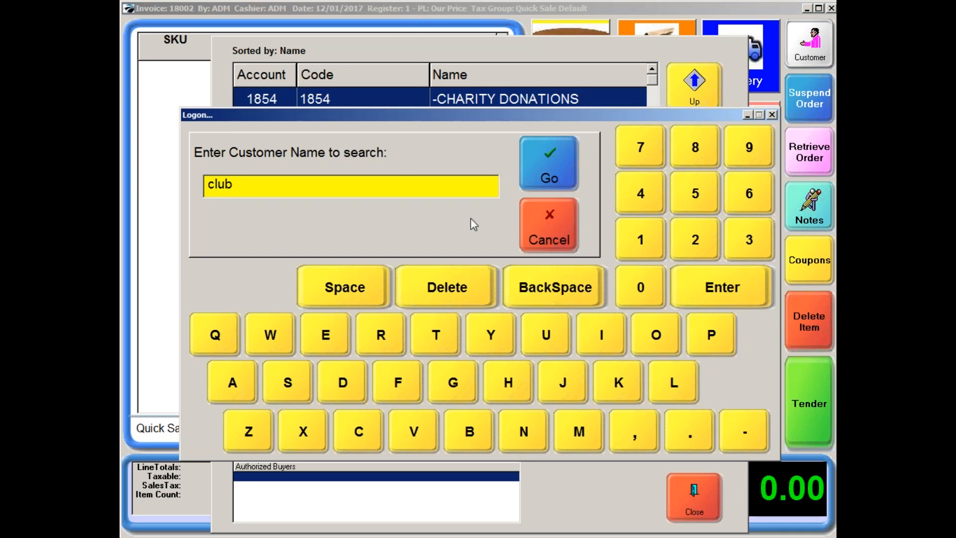
pyautogui.click(542, 176)
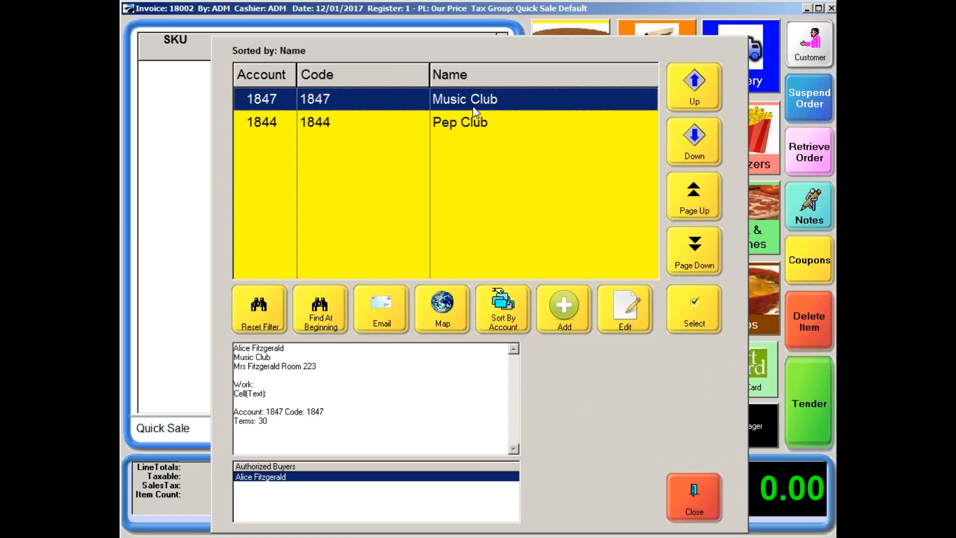
pyautogui.click(685, 313)
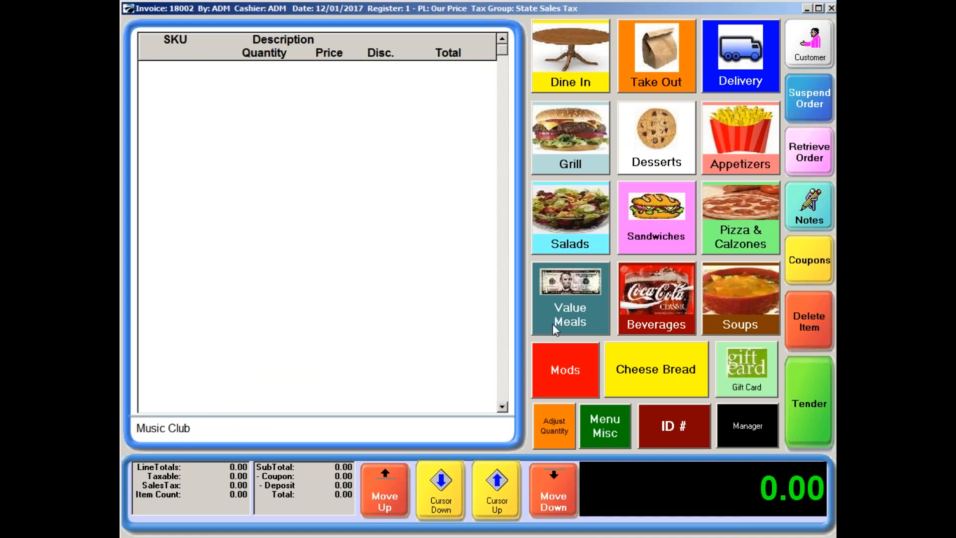
# Add a Supreme Pizza to the Music Club order and set its quantity to 12.
pyautogui.click(725, 241)
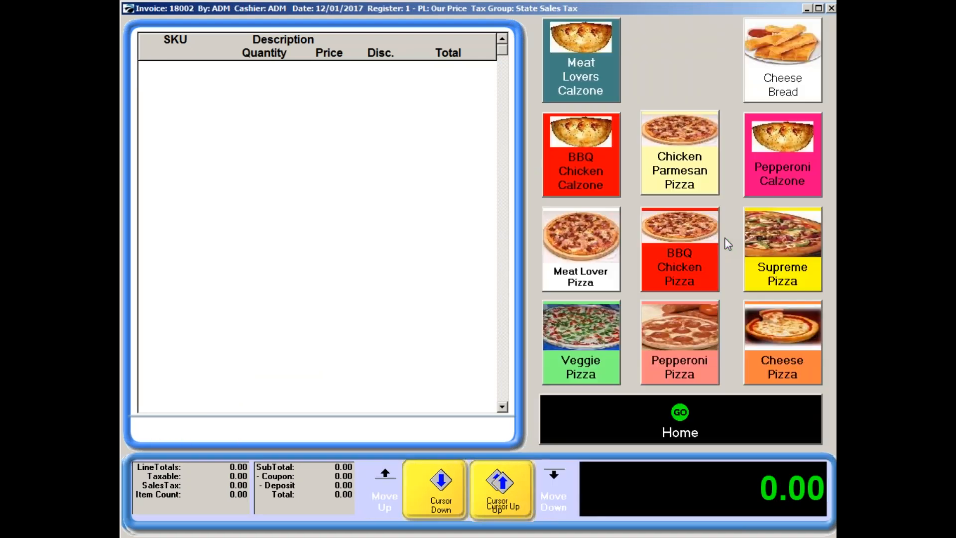
pyautogui.click(777, 269)
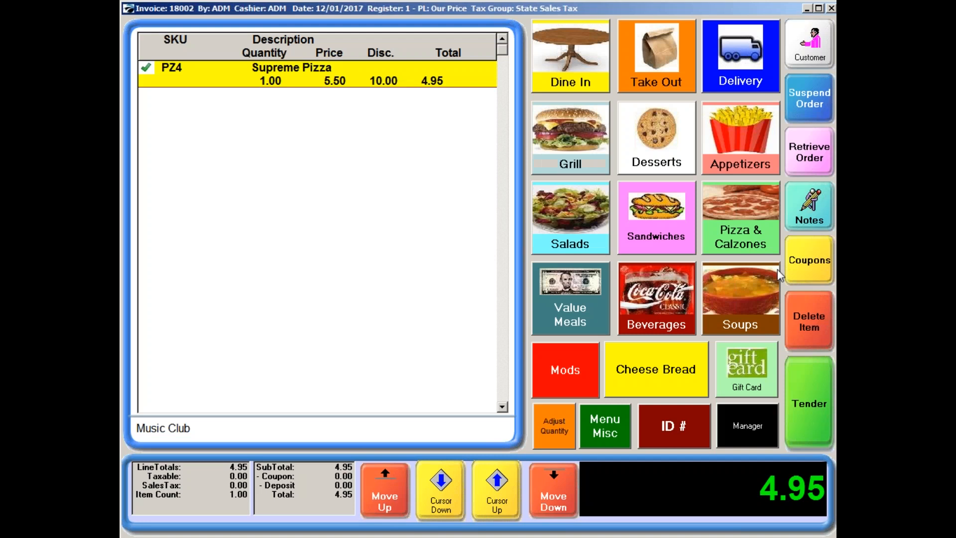
pyautogui.click(551, 427)
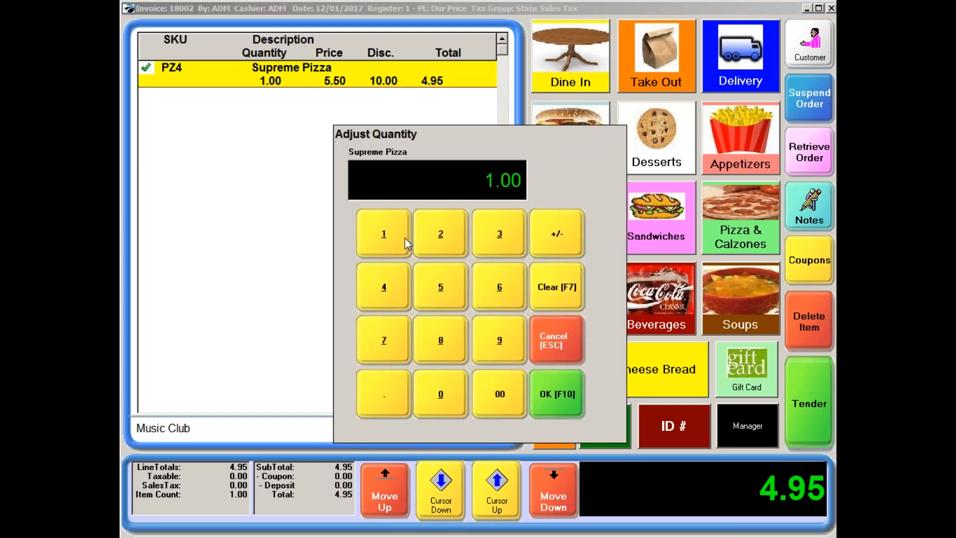
pyautogui.click(407, 232)
pyautogui.click(424, 237)
pyautogui.click(559, 411)
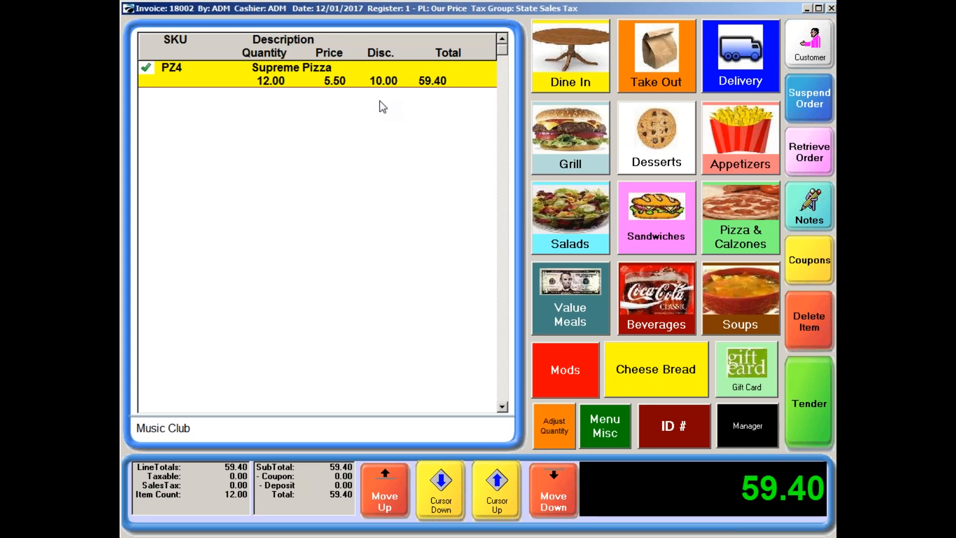
# Add the note "Pickup 3:00 pm Today" to the order.
pyautogui.click(812, 216)
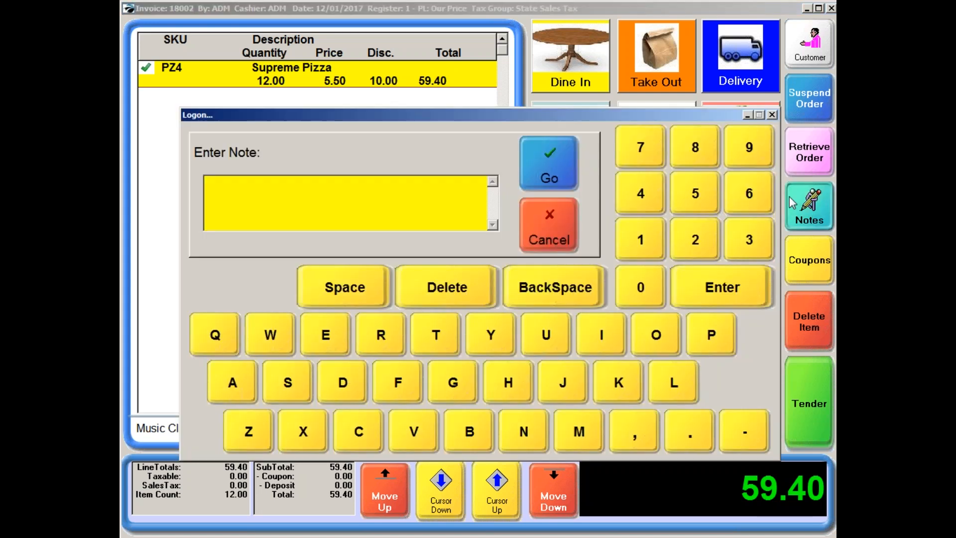
pyautogui.write('Pickup 3:00 pm')
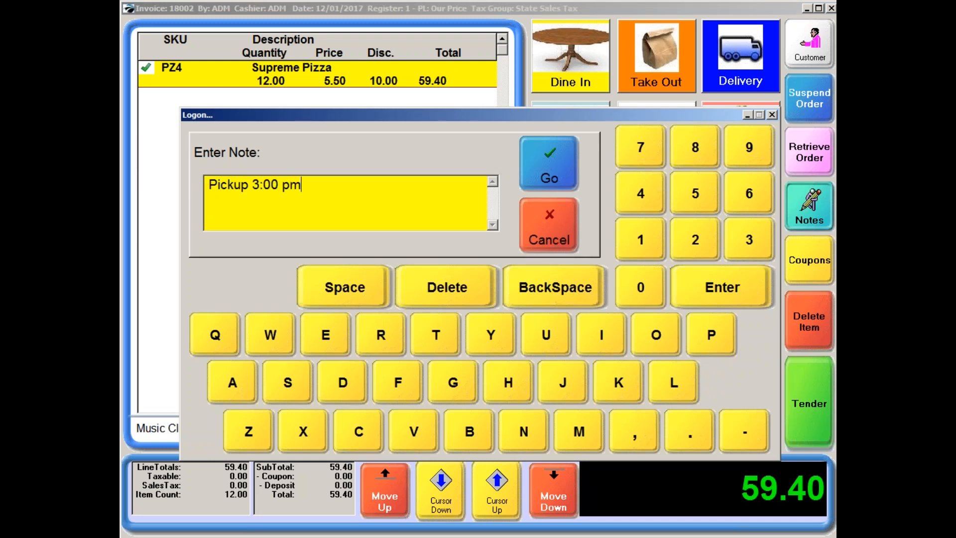
pyautogui.write(' Today')
pyautogui.click(539, 158)
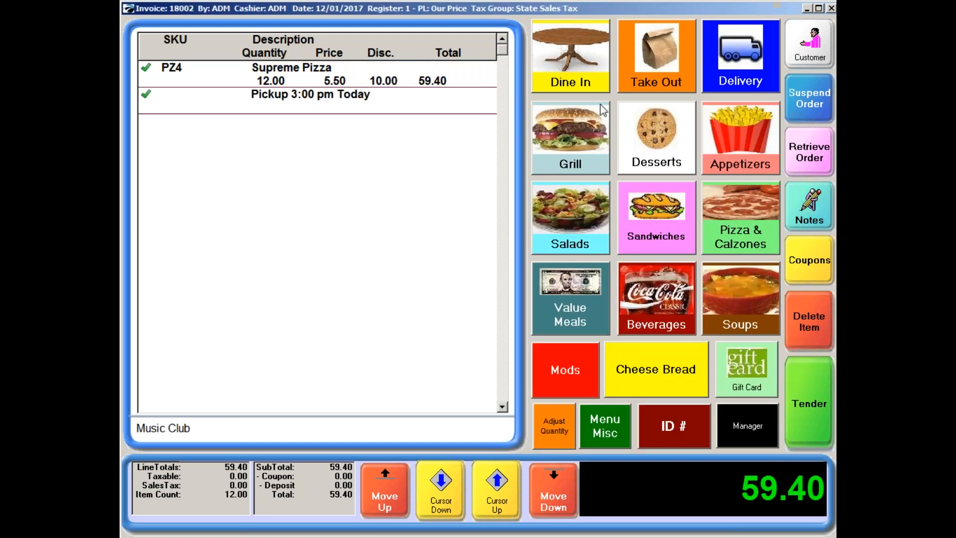
# Suspend the Music Club order and retrieve it from the suspended transactions.
pyautogui.click(811, 101)
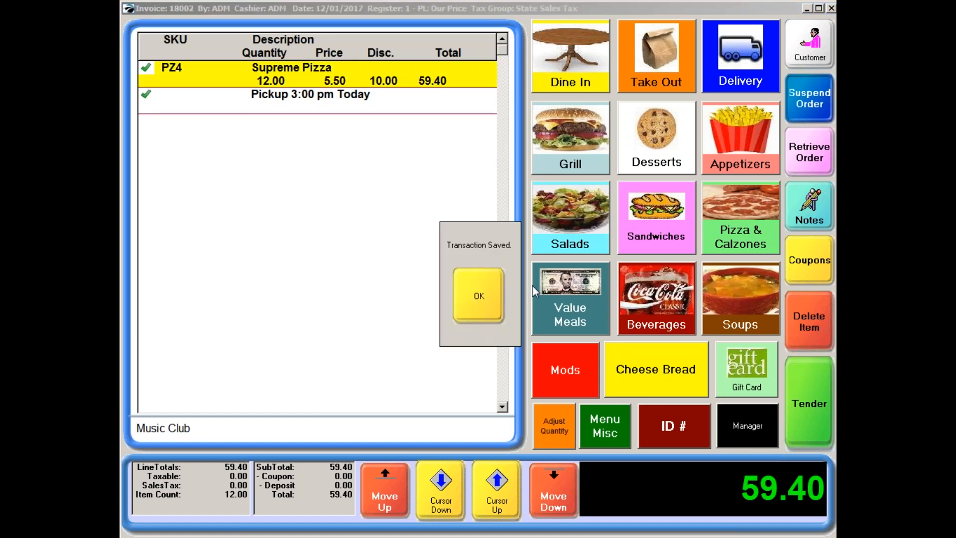
pyautogui.click(476, 316)
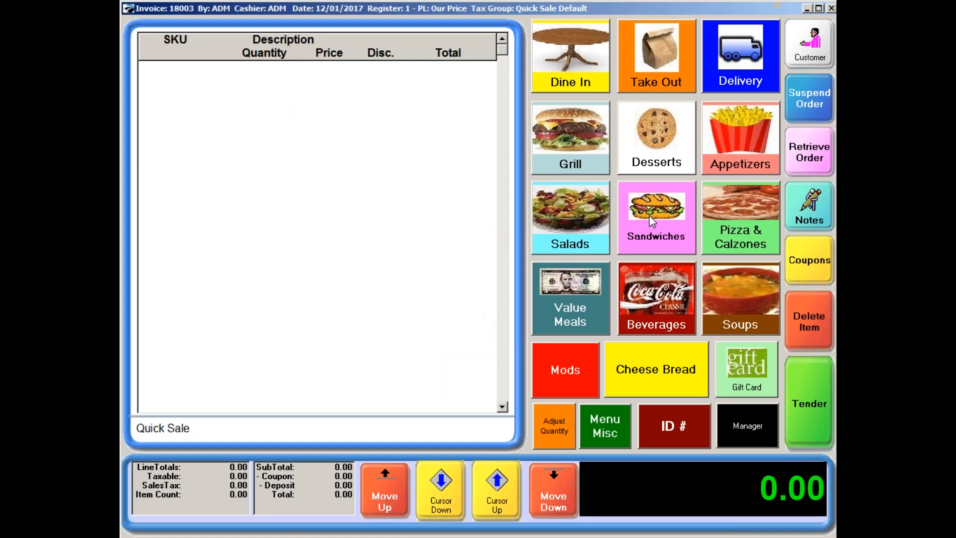
pyautogui.click(809, 160)
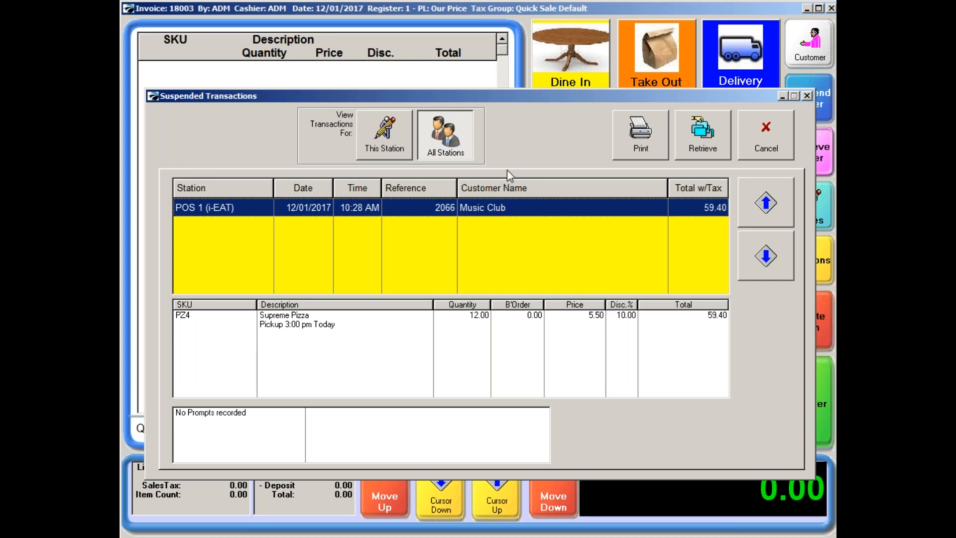
pyautogui.click(693, 150)
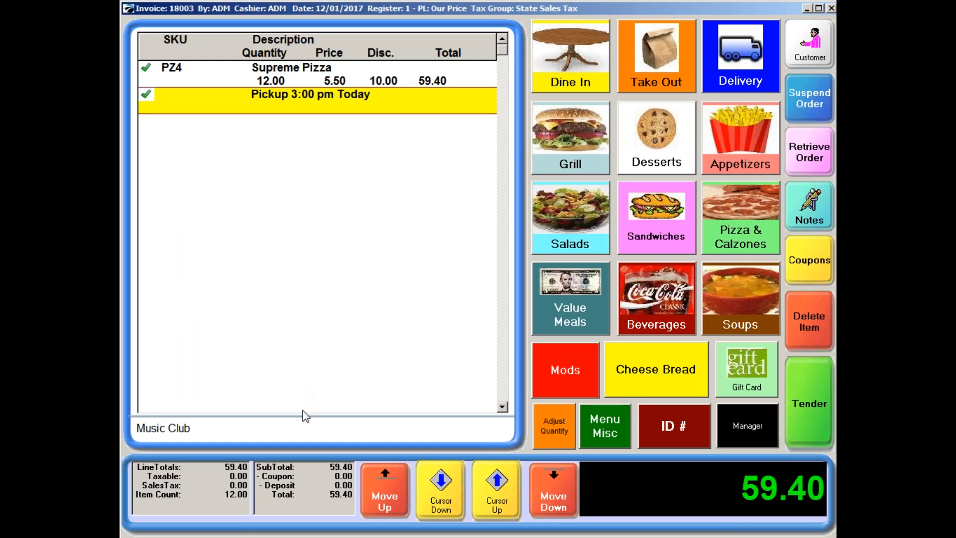
# Start tendering the Music Club order and try to charge the full balance on account.
pyautogui.click(820, 410)
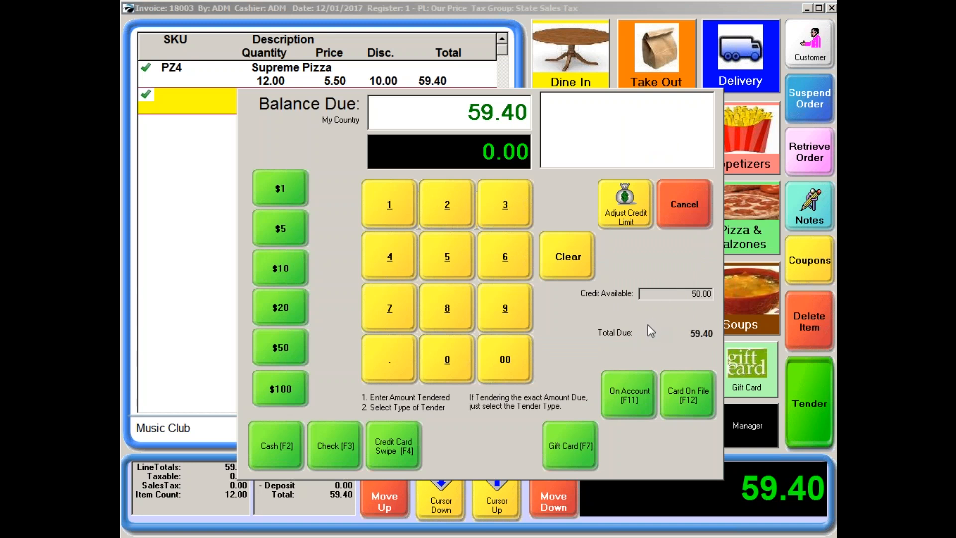
pyautogui.click(623, 399)
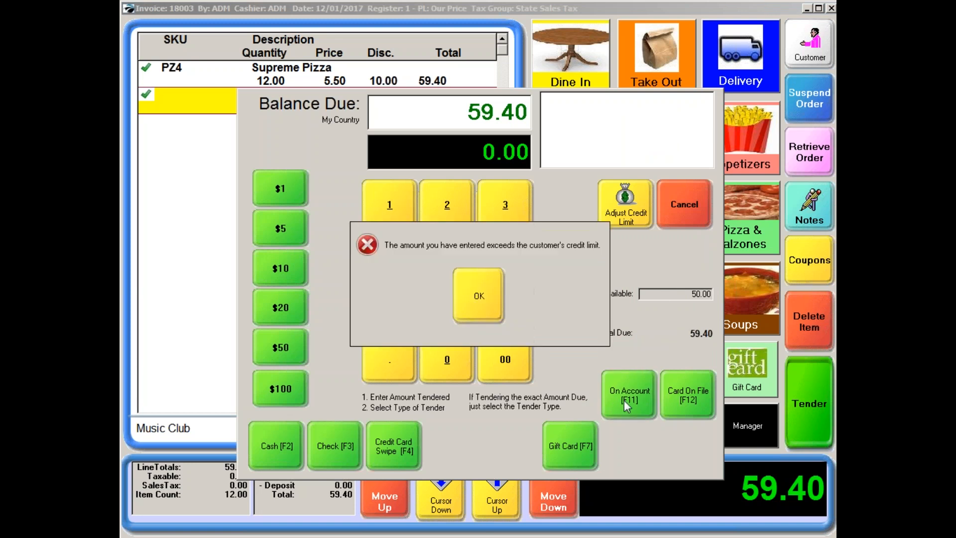
pyautogui.click(494, 312)
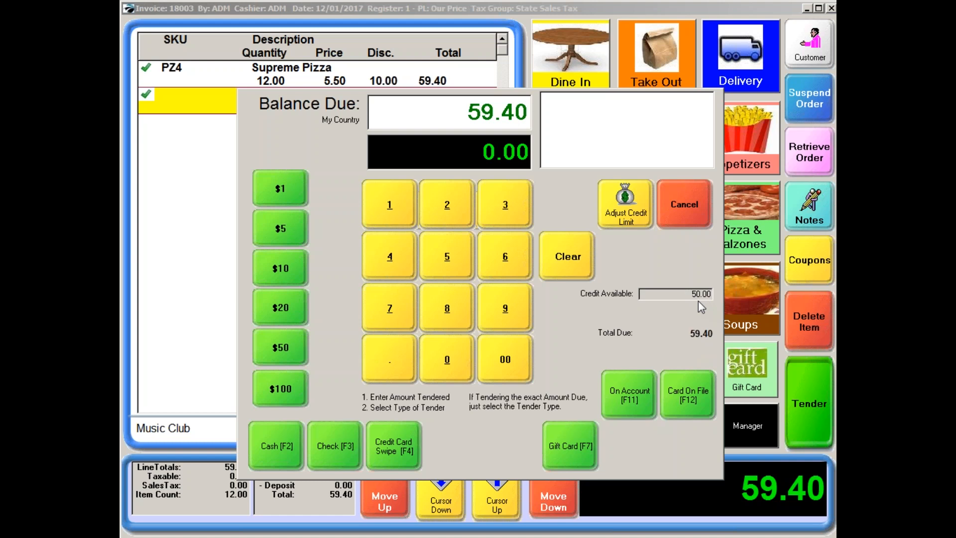
# Request a credit limit adjustment and authorize it with sales ID ADM and its password.
pyautogui.click(630, 209)
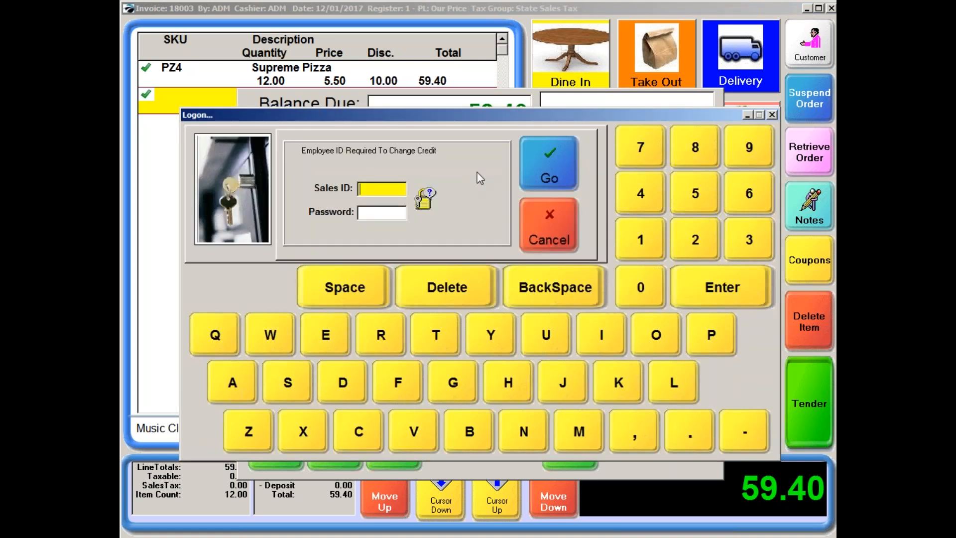
pyautogui.write('ADM')
pyautogui.press('Tab')
pyautogui.write('***')
pyautogui.press('Return')
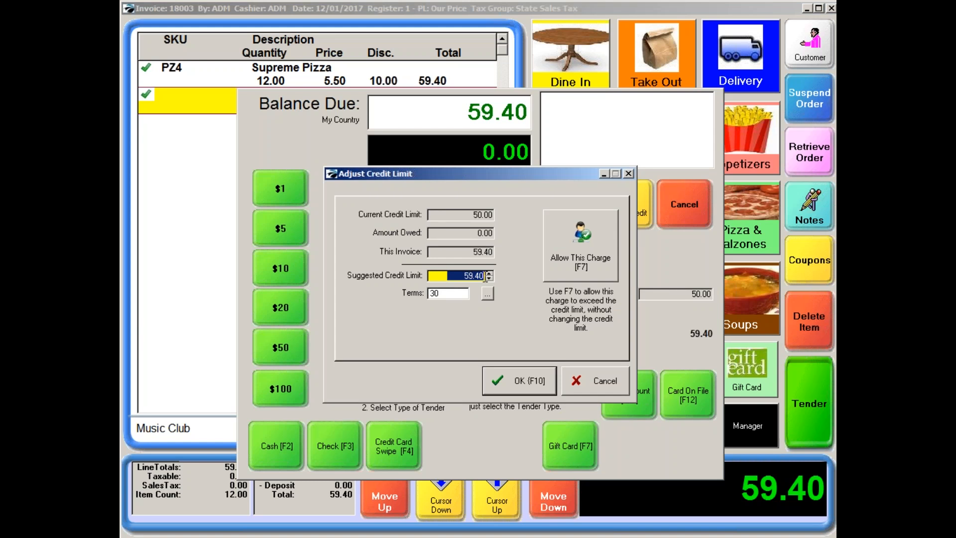
# Set the customer's suggested credit limit to 60, charge the full Music Club balance on account and close out the sale.
pyautogui.write('60')
pyautogui.click(523, 388)
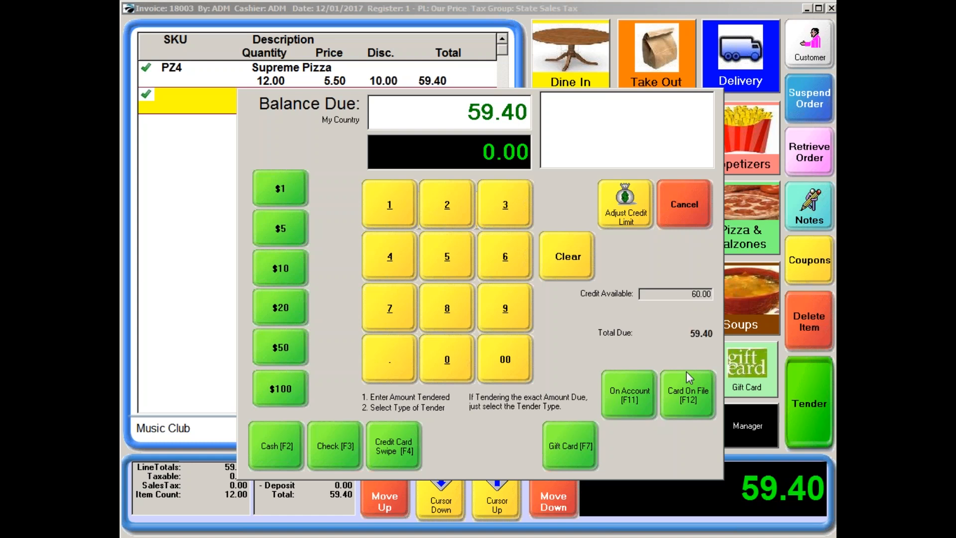
pyautogui.click(627, 388)
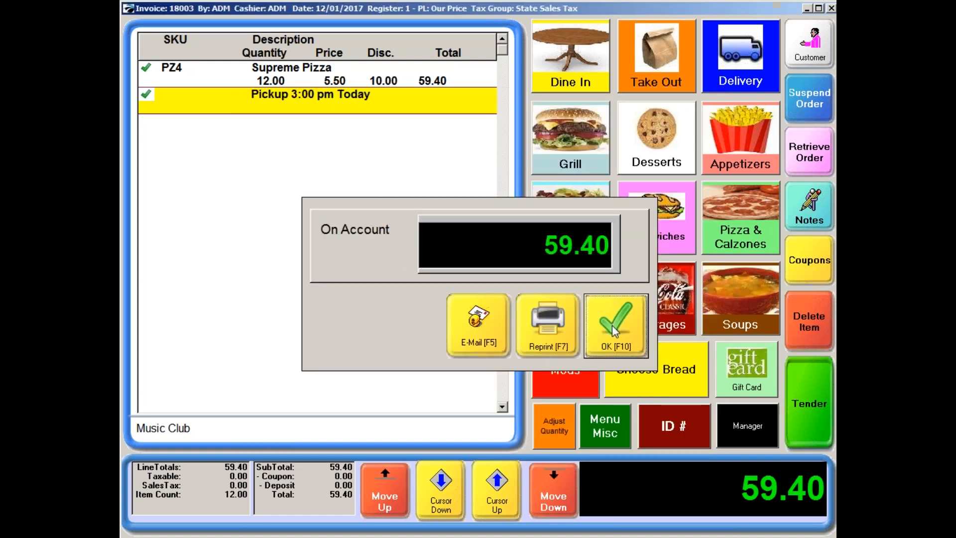
pyautogui.click(614, 331)
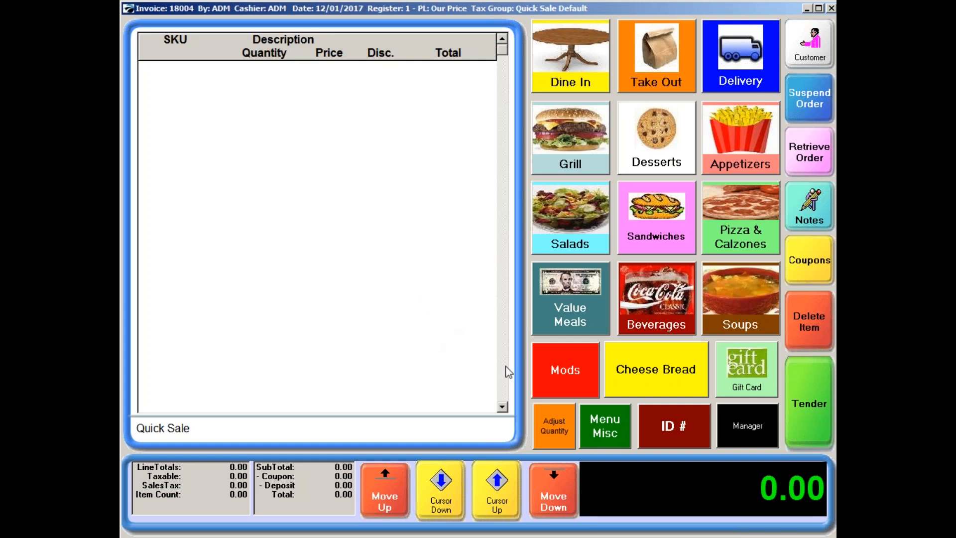
# Switch to manager mode and start a special order for a customer chosen from the customer list.
pyautogui.click(757, 428)
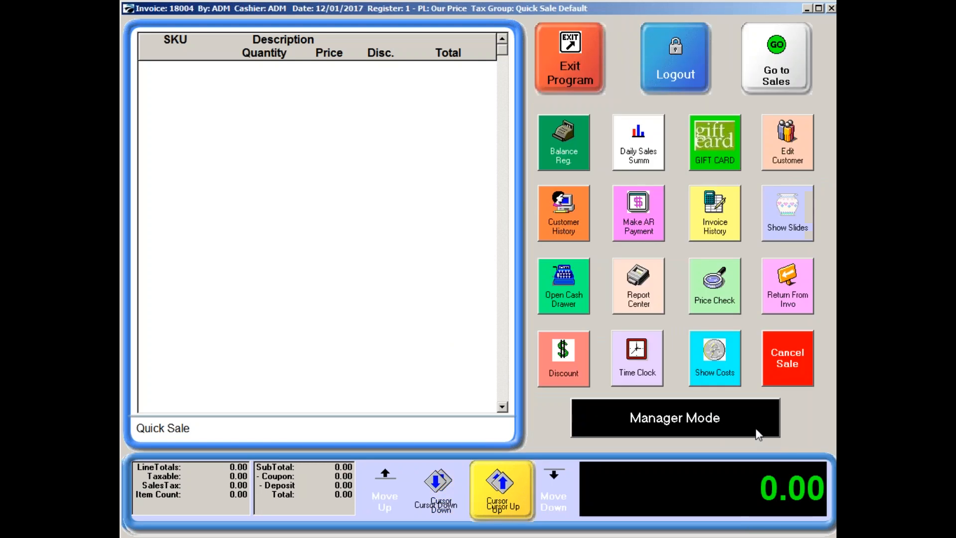
pyautogui.click(712, 425)
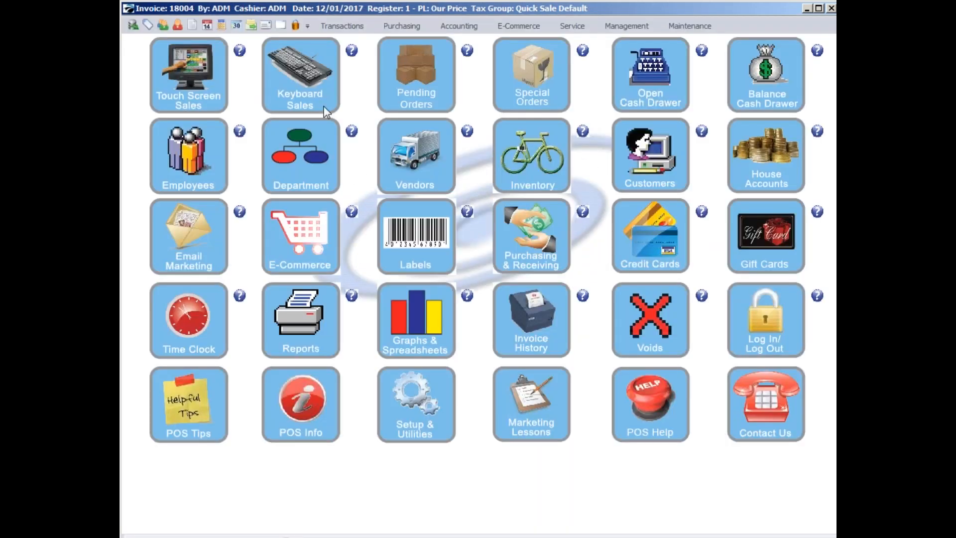
pyautogui.click(531, 71)
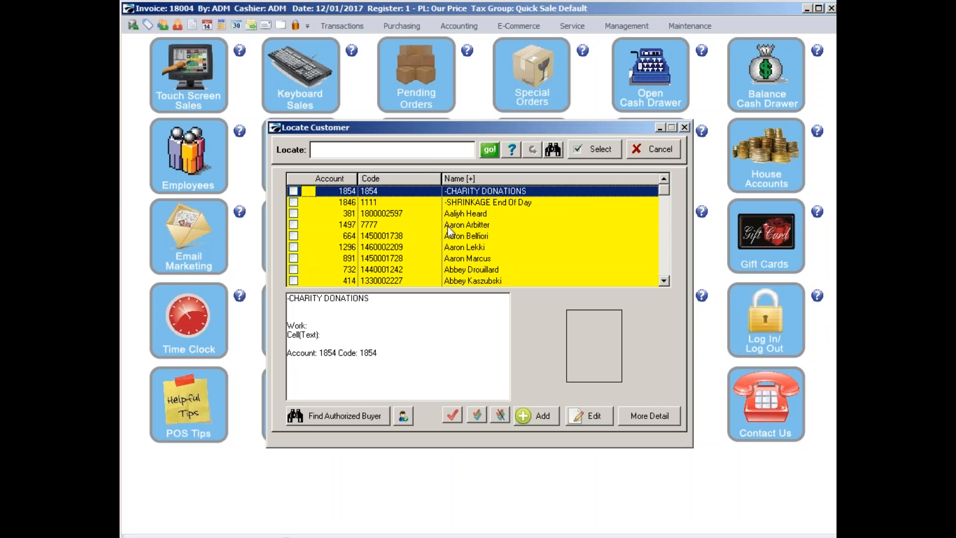
pyautogui.click(665, 280)
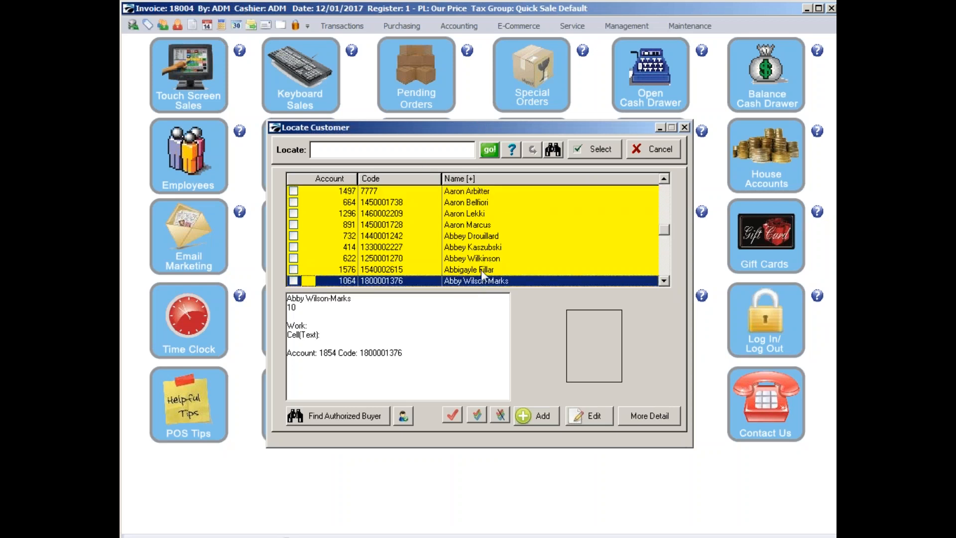
pyautogui.click(481, 270)
pyautogui.click(602, 157)
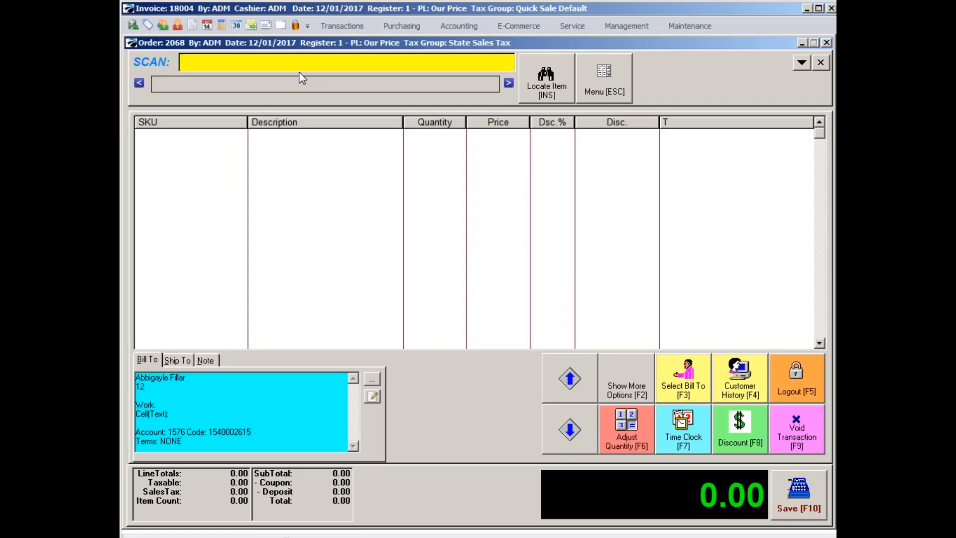
# Enter item LS on the special order to bring up the Logo Shirt color and size matrix.
pyautogui.write('LS')
pyautogui.press('Return')
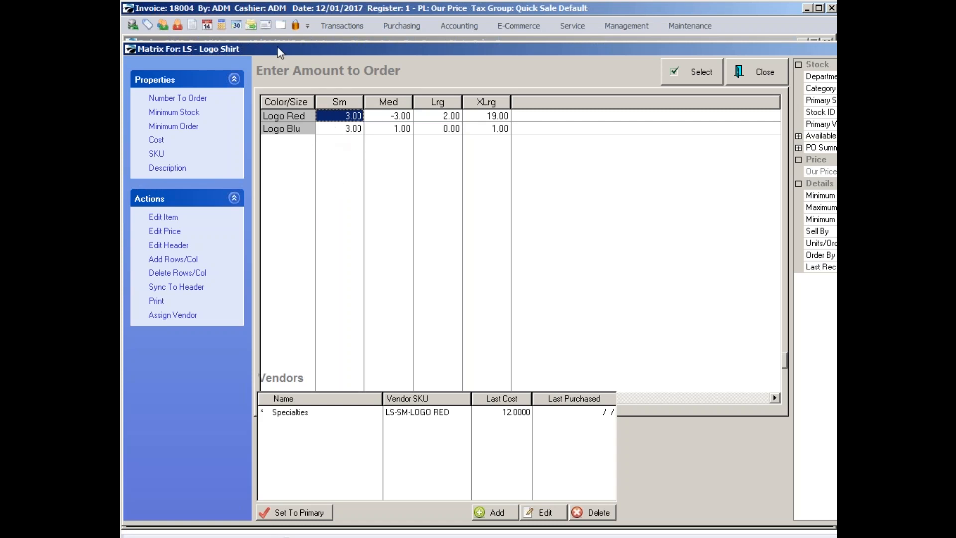
# Add the Logo Red shirt in size Lrg to the special order and set its quantity to 5.
pyautogui.click(437, 117)
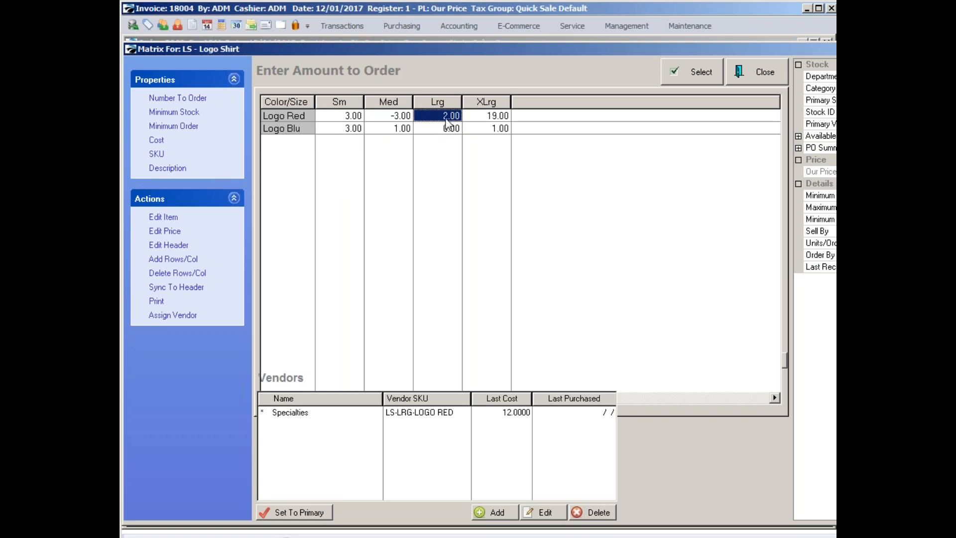
pyautogui.click(699, 72)
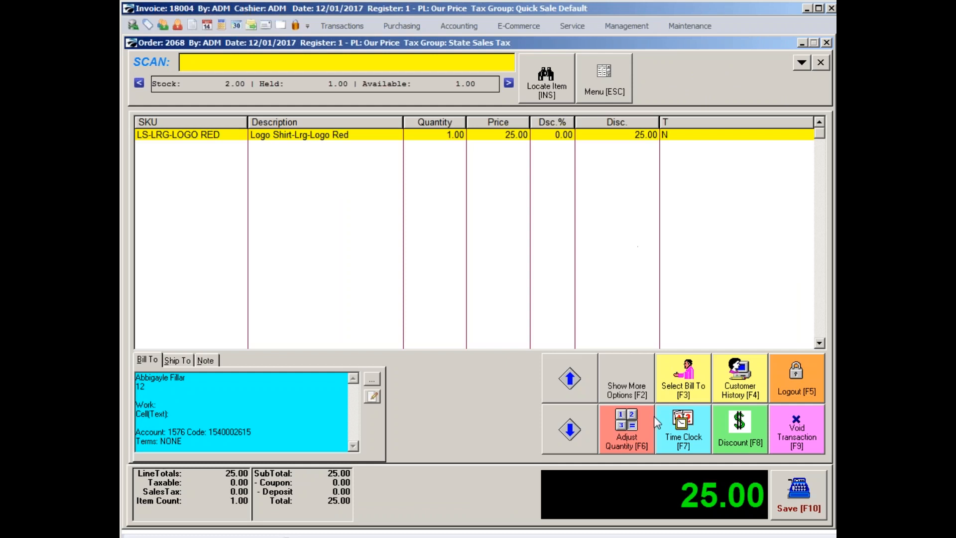
pyautogui.click(634, 438)
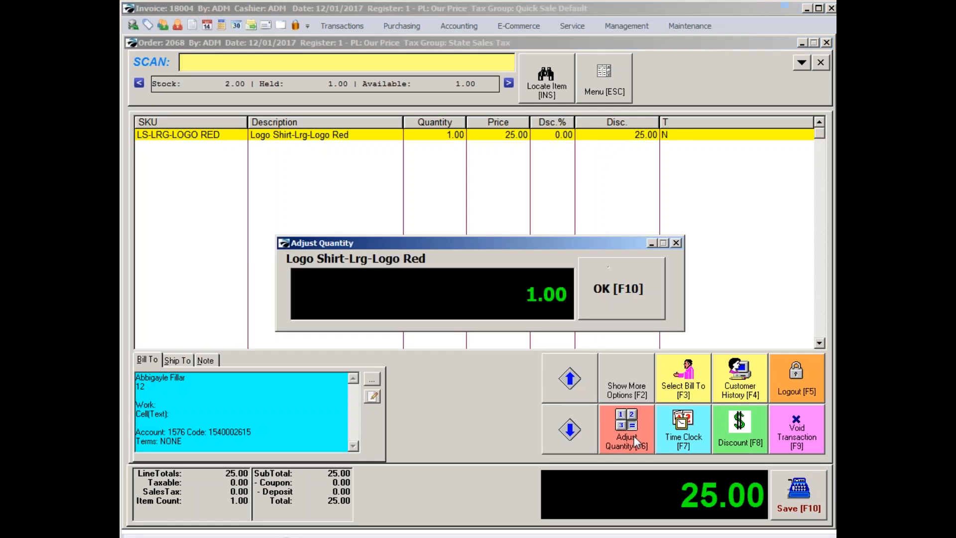
pyautogui.write('5')
pyautogui.click(619, 294)
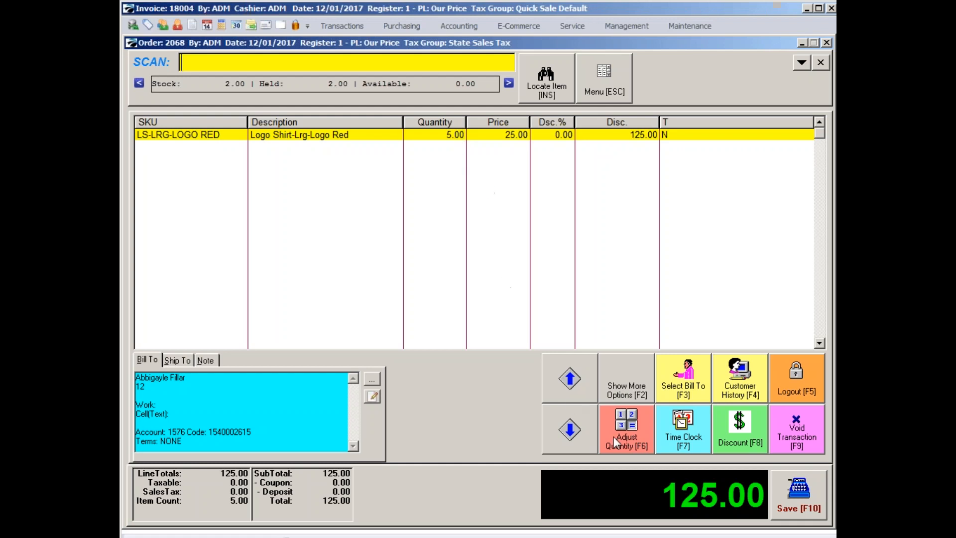
# Save the special order with a due date of 12/12/2017.
pyautogui.click(800, 502)
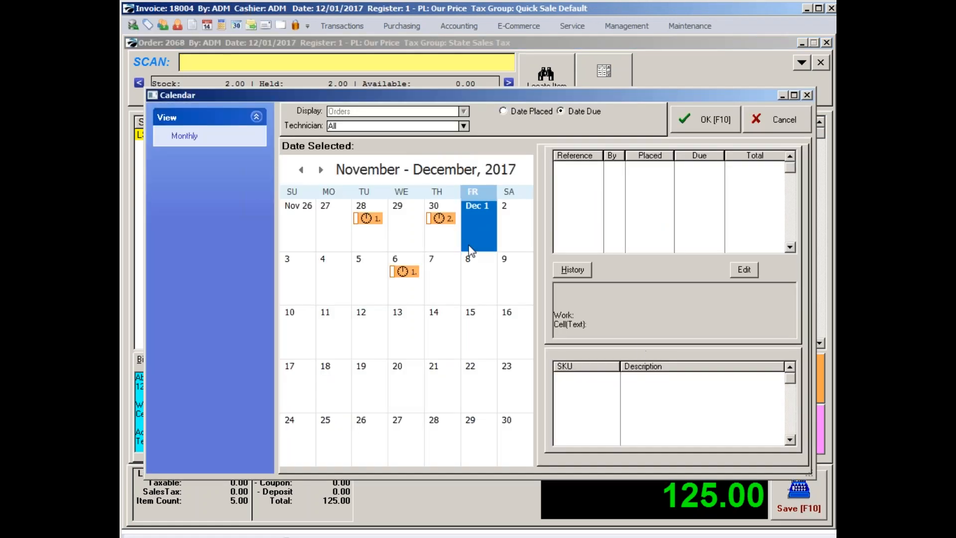
pyautogui.click(367, 329)
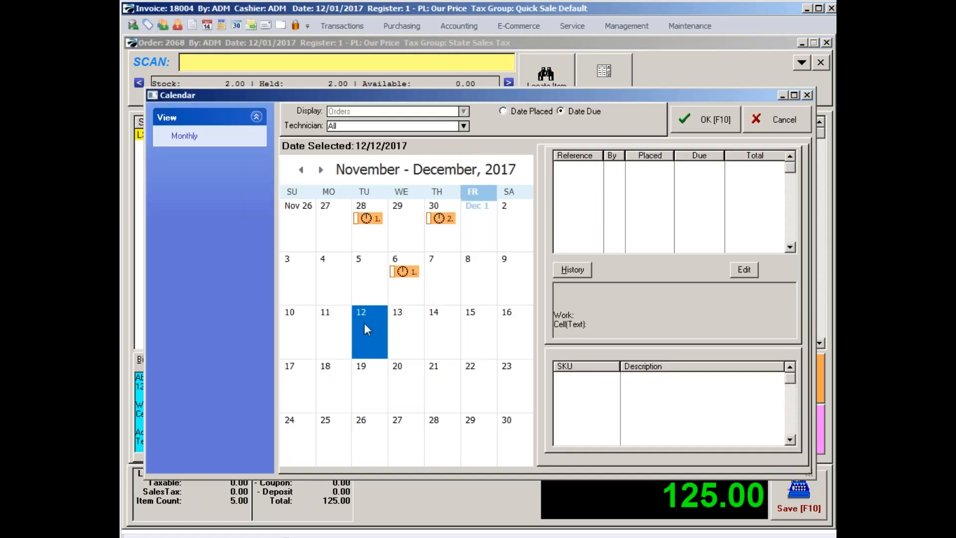
pyautogui.click(702, 122)
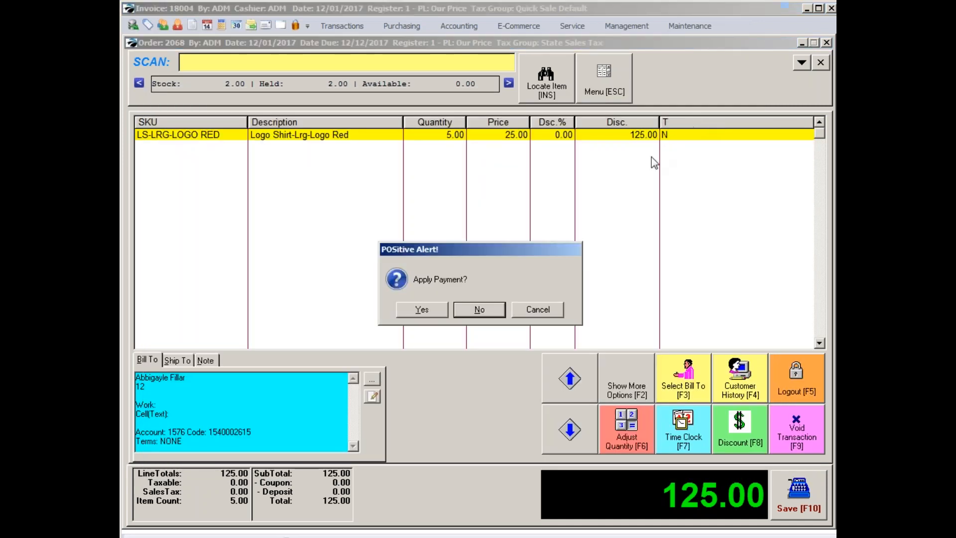
# Apply a cash payment of 80.00 to the order as a deposit and finish without printing the invoice.
pyautogui.click(423, 311)
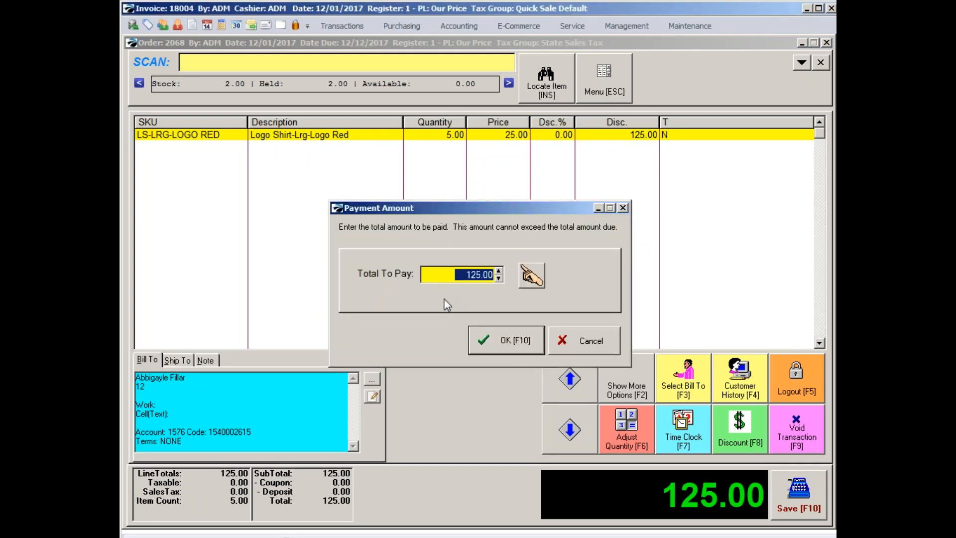
pyautogui.write('80')
pyautogui.press('Tab')
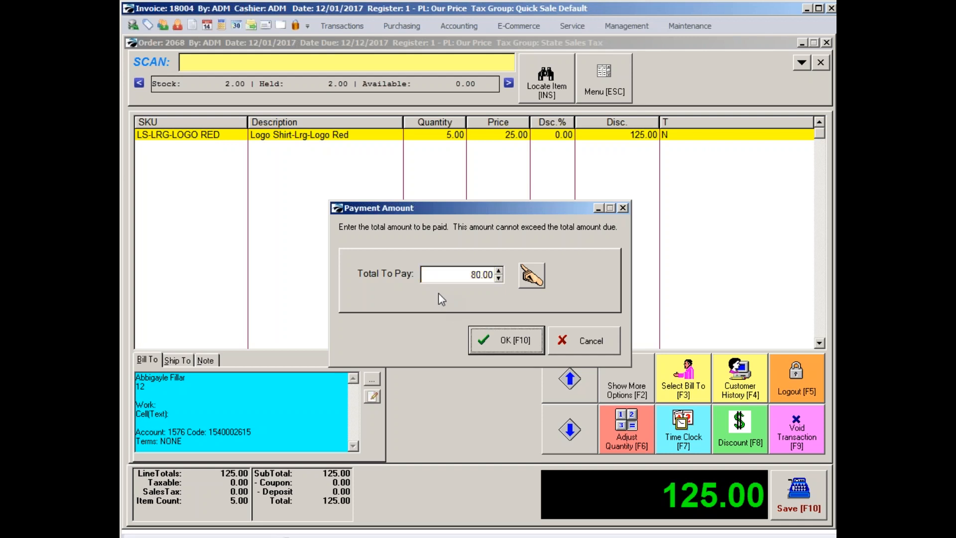
pyautogui.click(511, 344)
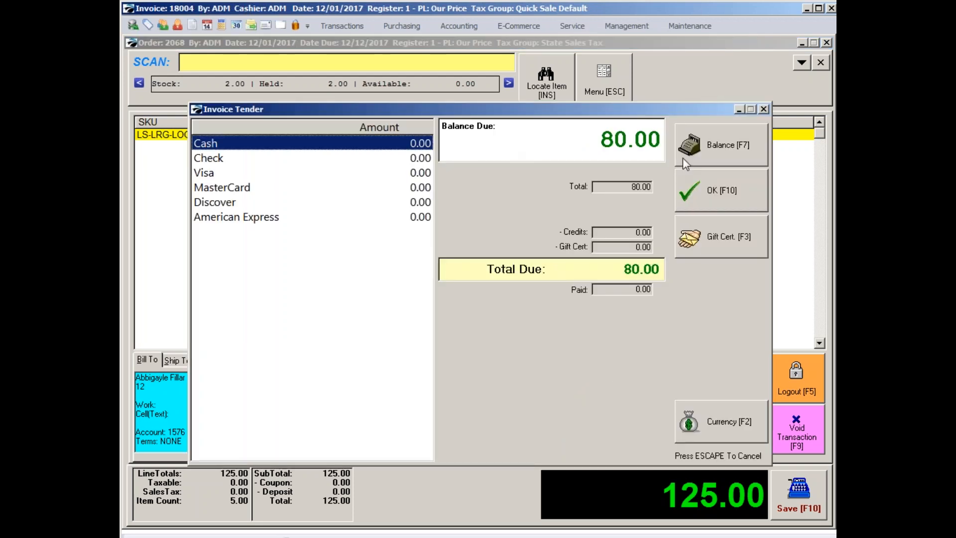
pyautogui.click(707, 151)
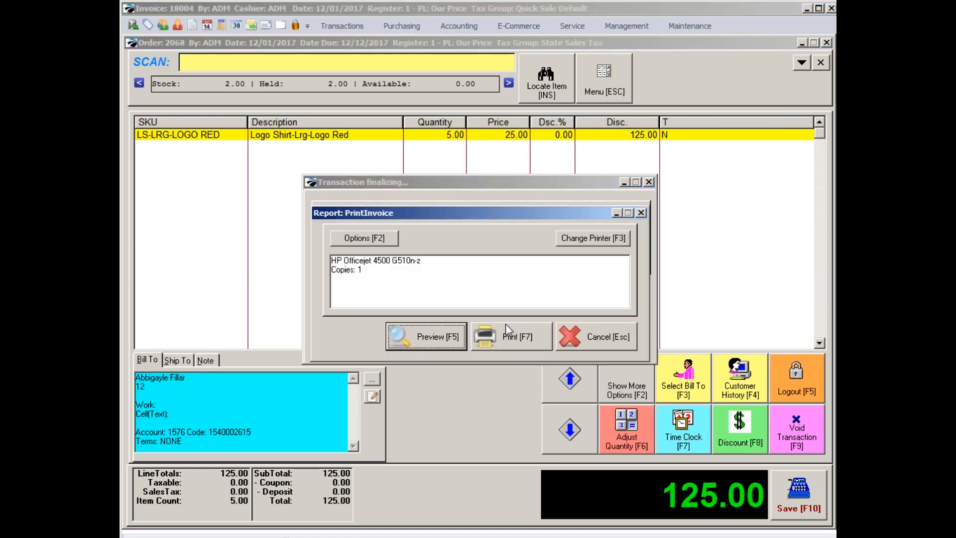
pyautogui.click(583, 336)
pyautogui.click(604, 339)
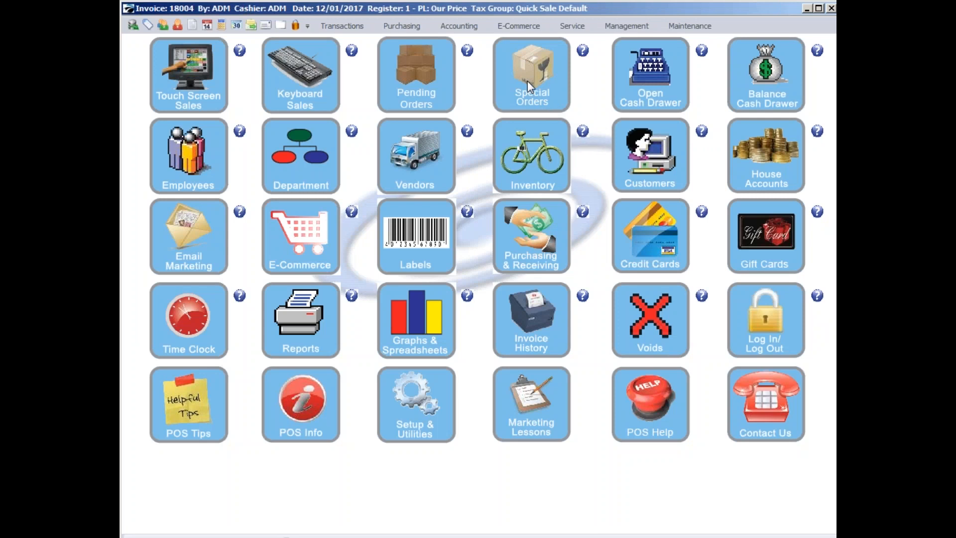
# Bring up the pending orders, sort them by descending reference number and select the newest order.
pyautogui.click(415, 88)
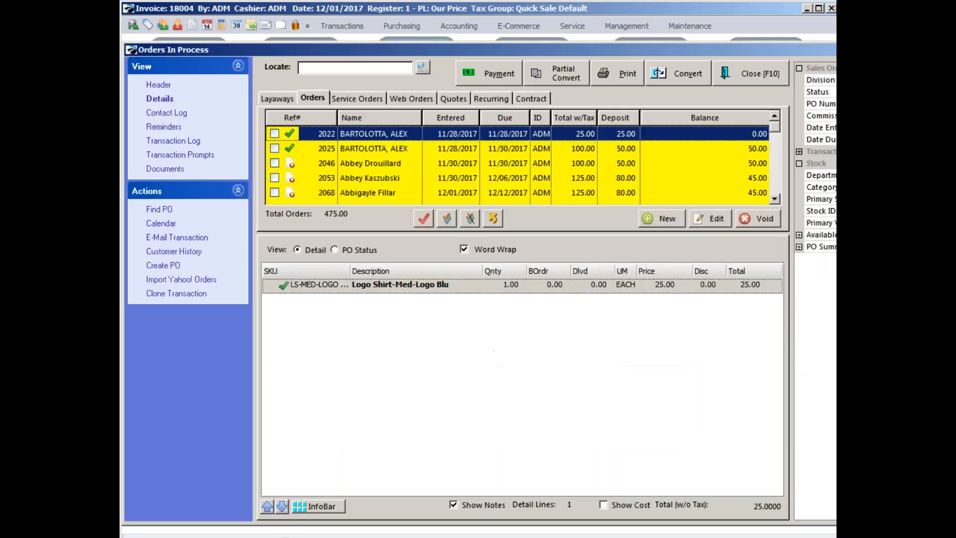
pyautogui.click(322, 118)
pyautogui.click(380, 135)
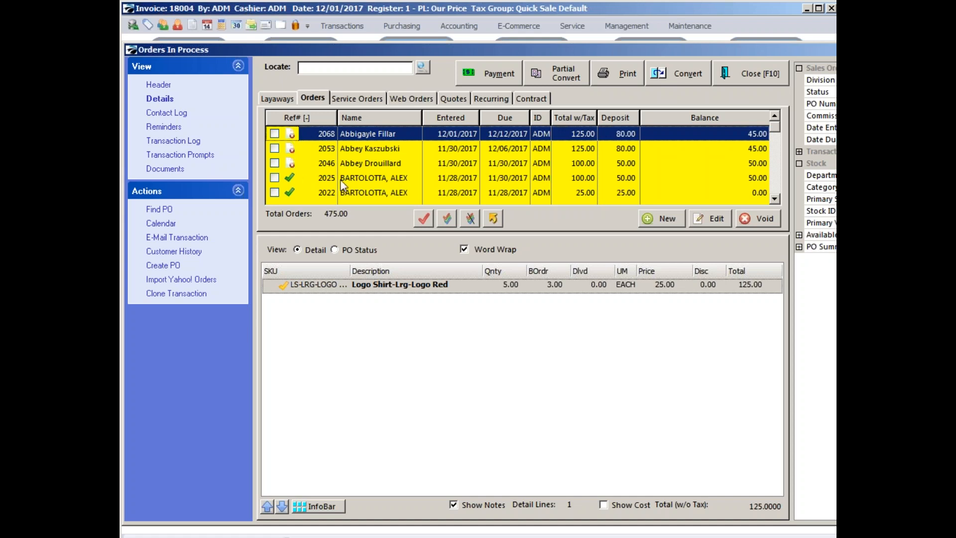
# Convert the 100.00 order entered 11/28/2017 to an invoice, tender its remaining balance in cash and finalize the transaction.
pyautogui.click(354, 178)
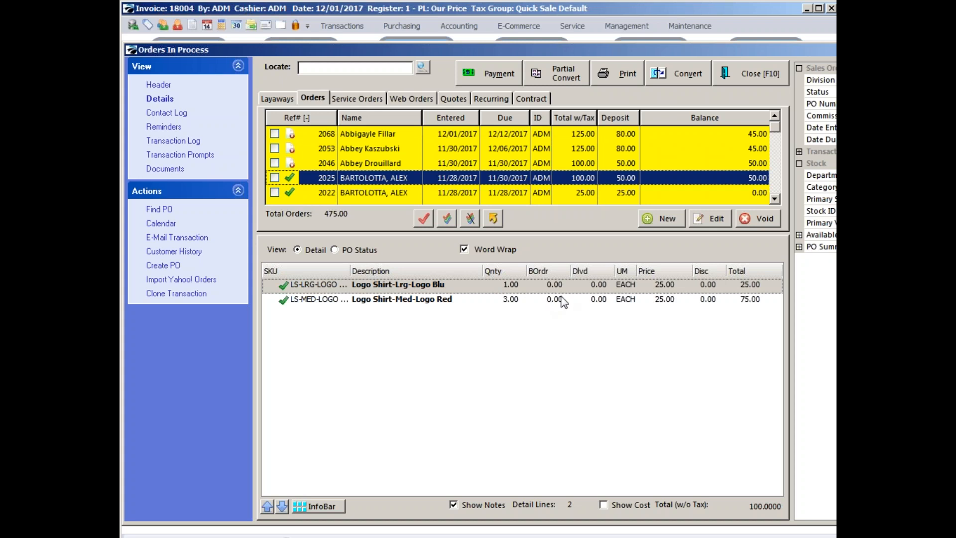
pyautogui.click(686, 73)
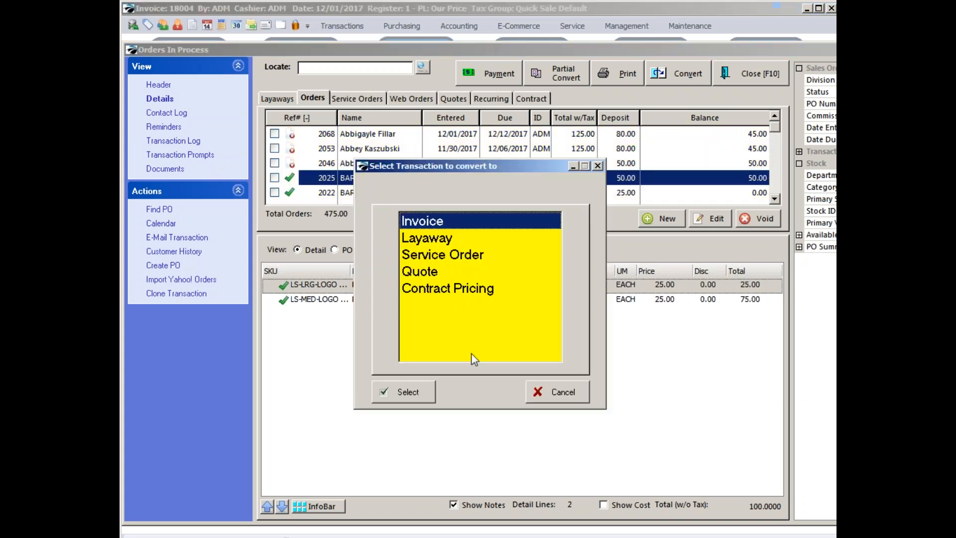
pyautogui.click(414, 390)
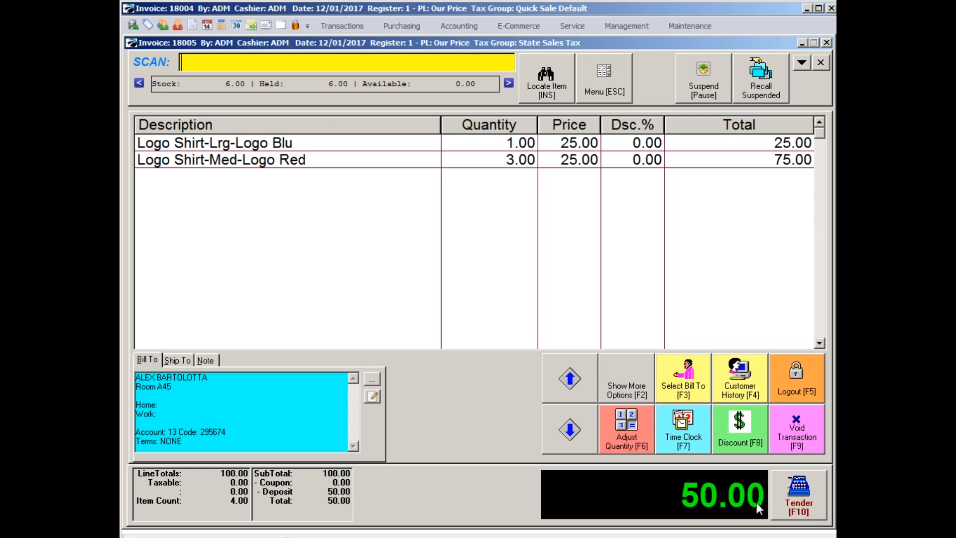
pyautogui.click(795, 507)
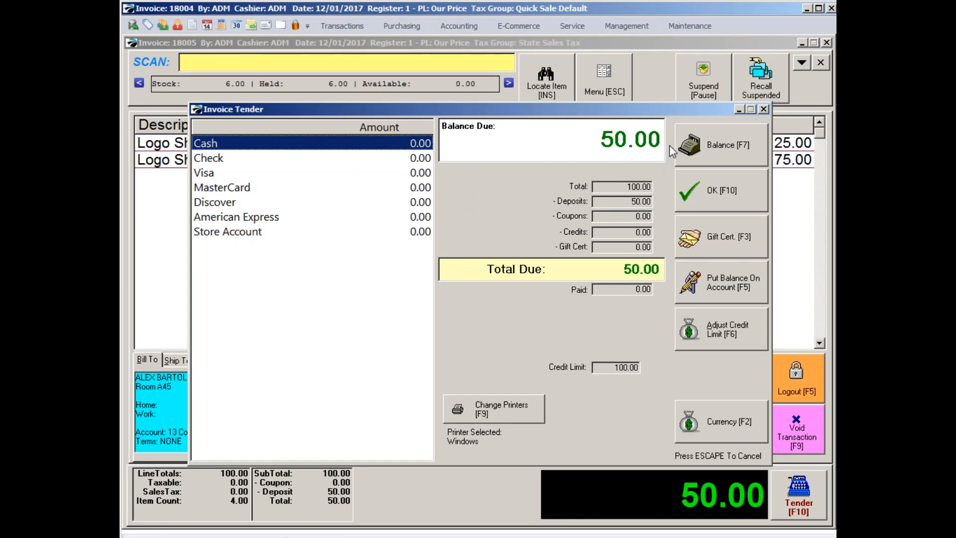
pyautogui.click(718, 144)
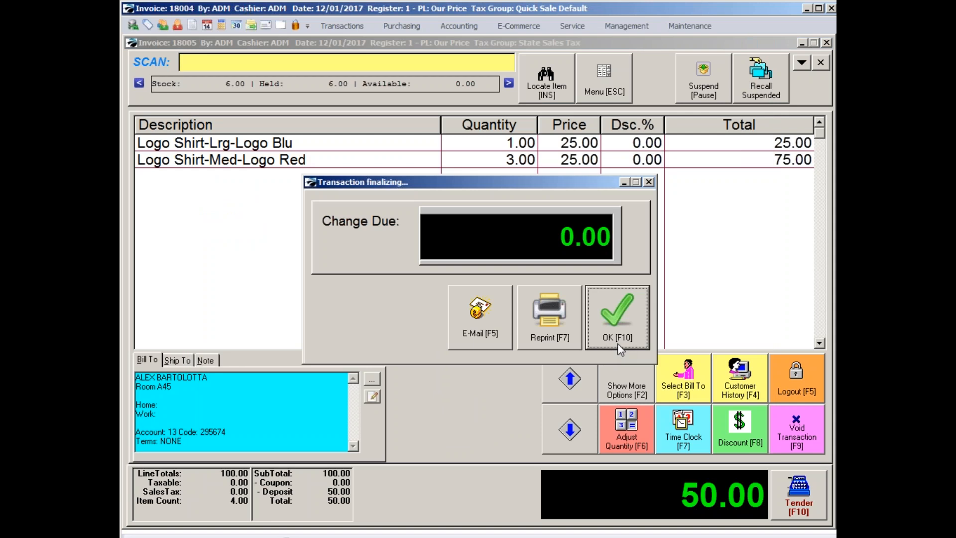
pyautogui.click(617, 343)
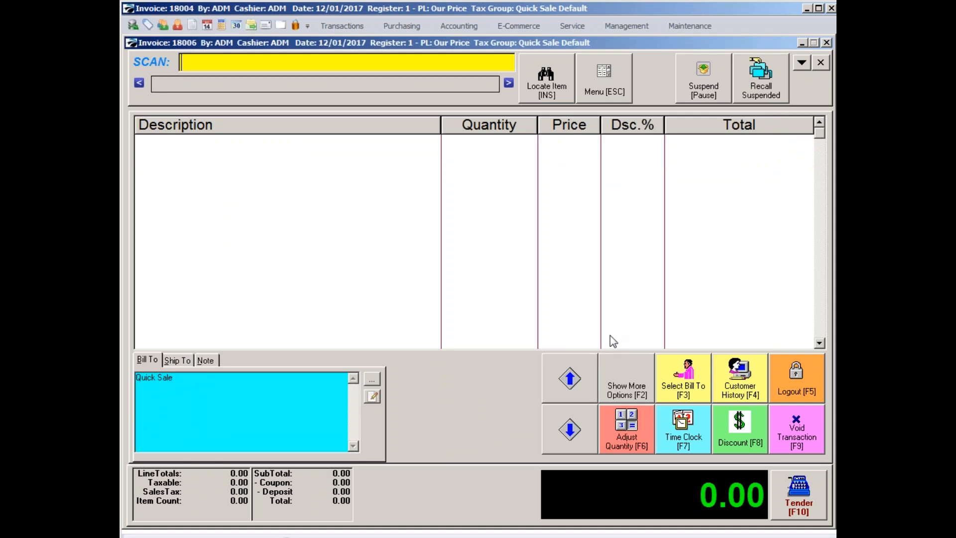
# Close the empty Quick Sale invoice and return to the orders in process.
pyautogui.click(796, 493)
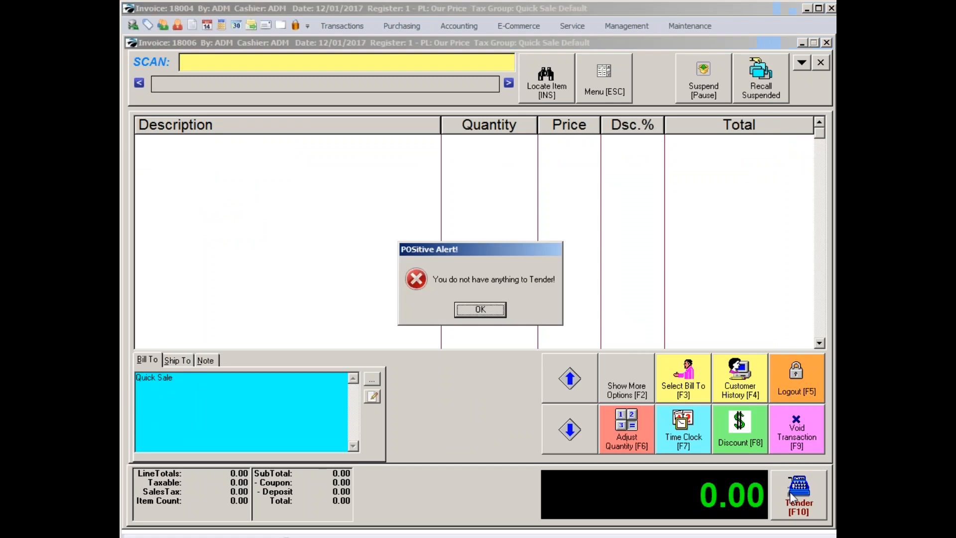
pyautogui.click(485, 311)
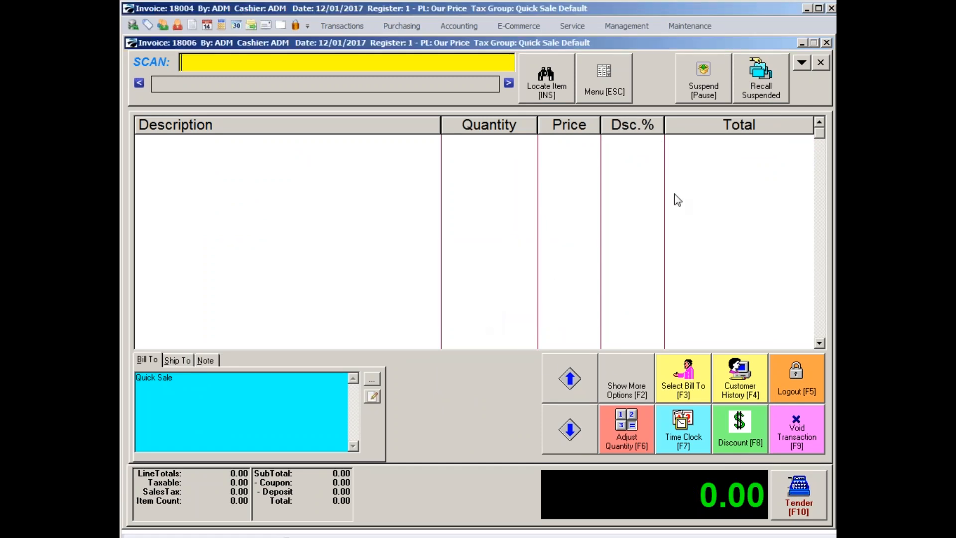
pyautogui.click(821, 62)
pyautogui.click(448, 309)
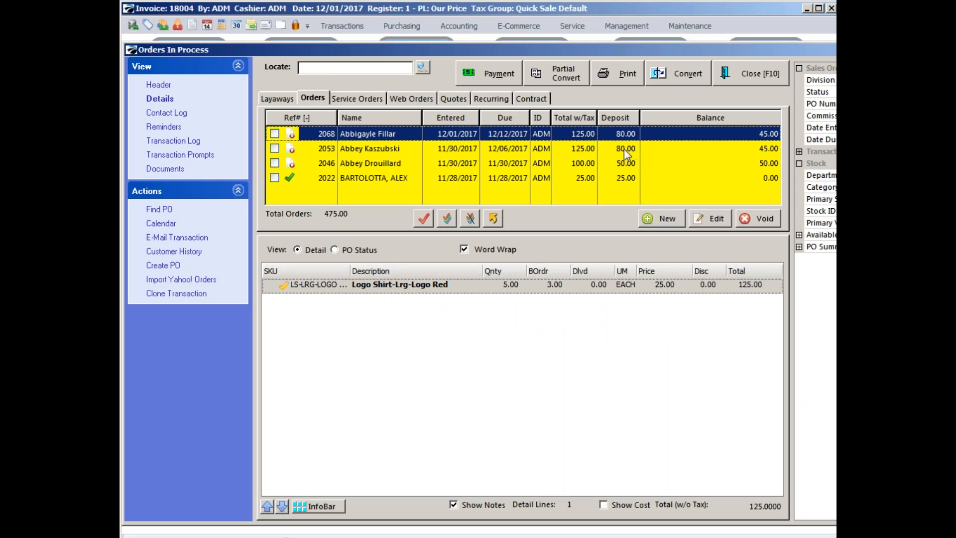
# Review the item details of the three older orders still in process.
pyautogui.click(501, 149)
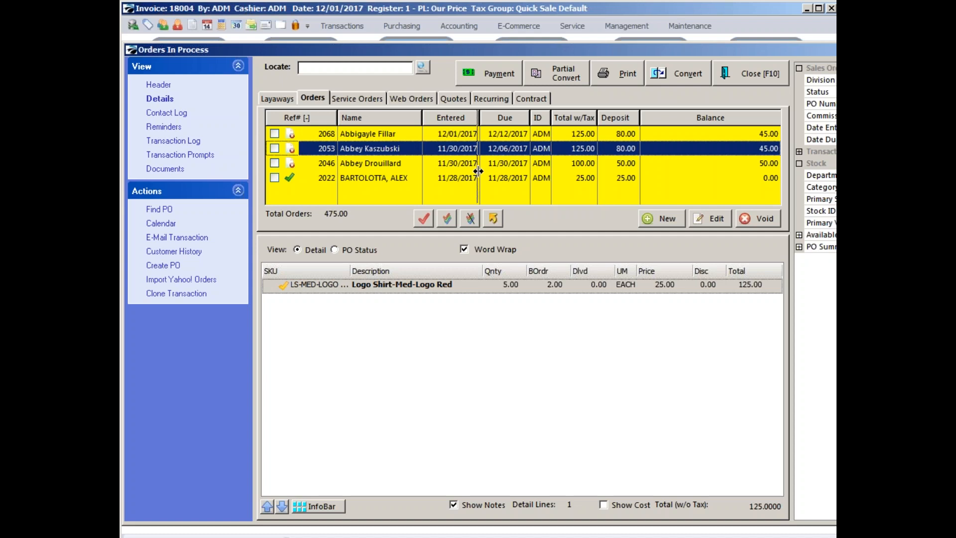
pyautogui.click(451, 165)
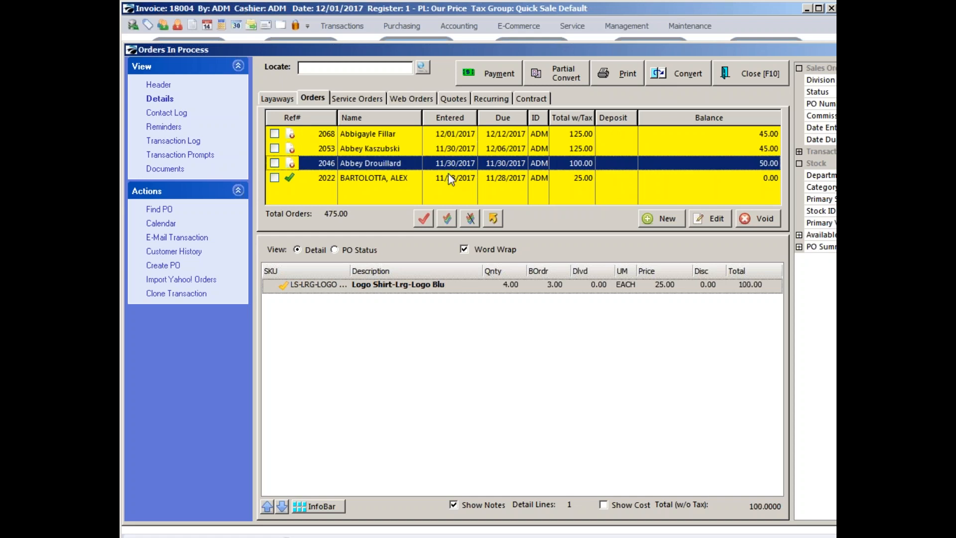
pyautogui.click(452, 181)
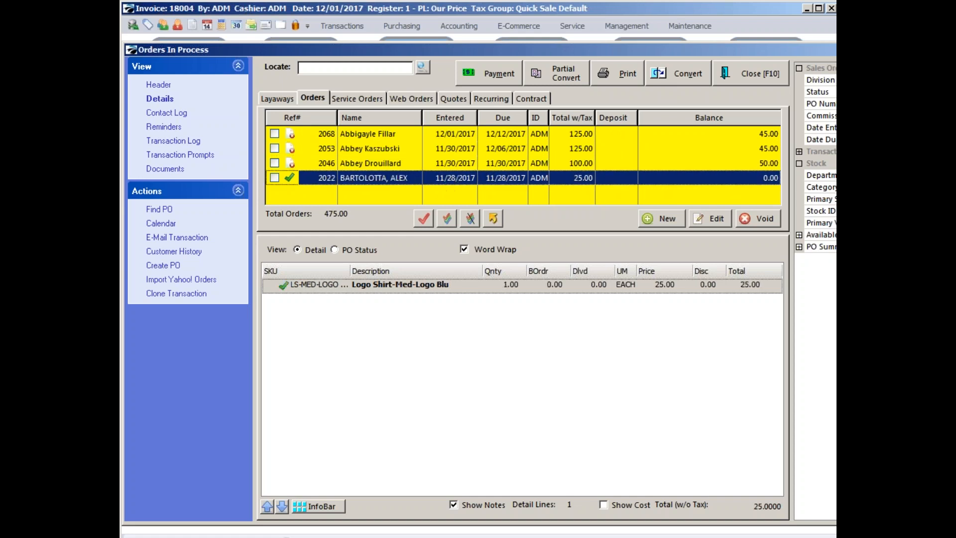
# Open the order due 12/12/2017 for editing, save it as is and close the orders list.
pyautogui.click(460, 141)
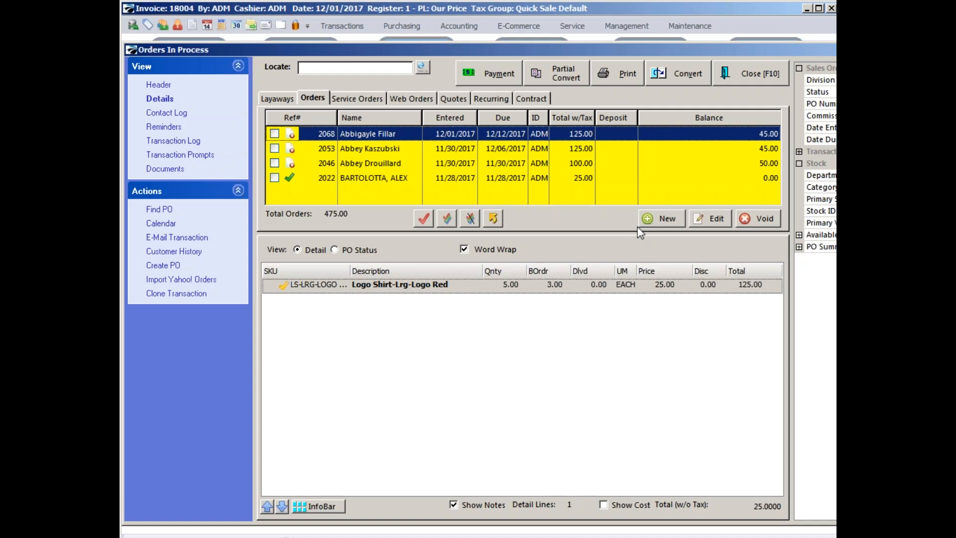
pyautogui.click(701, 215)
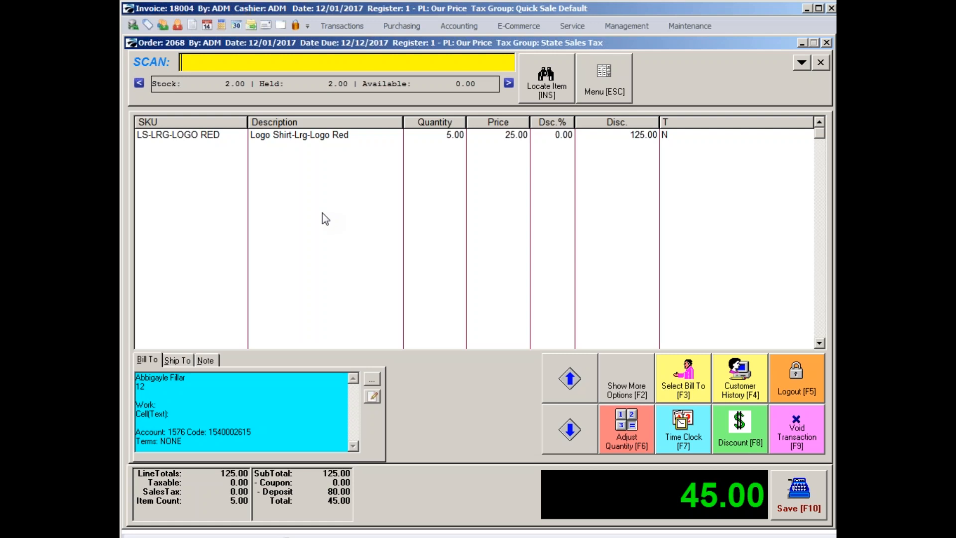
pyautogui.click(797, 509)
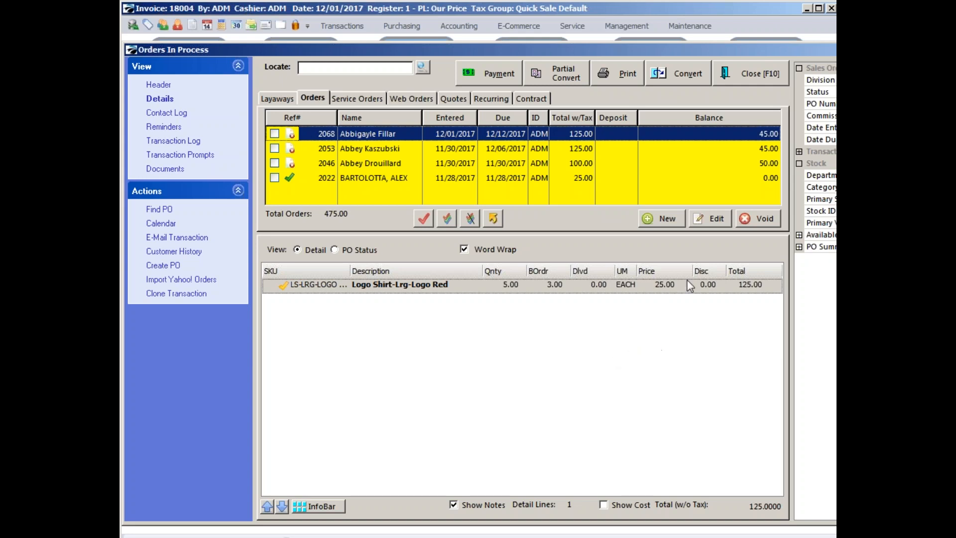
pyautogui.click(759, 83)
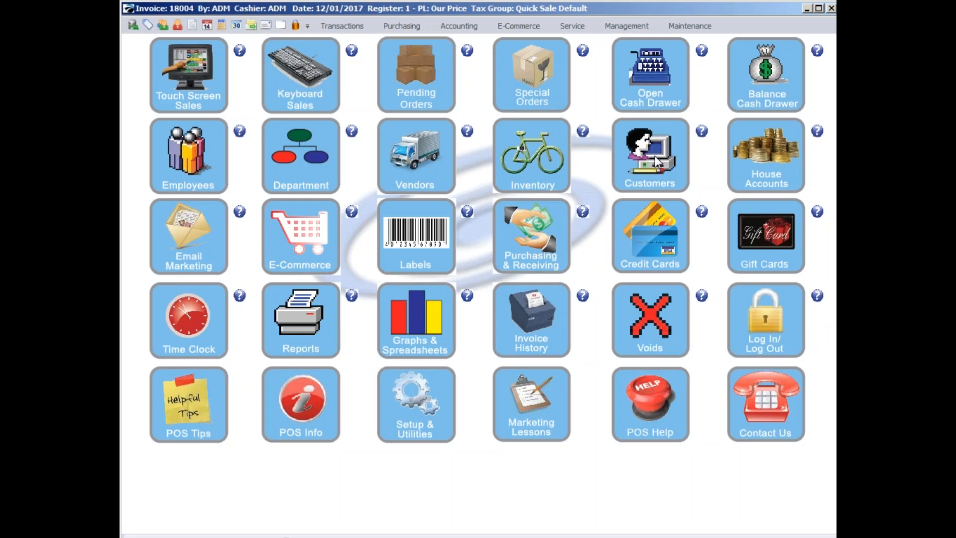
# Run the Store Credits Report from the AR Reports and preview it.
pyautogui.click(293, 319)
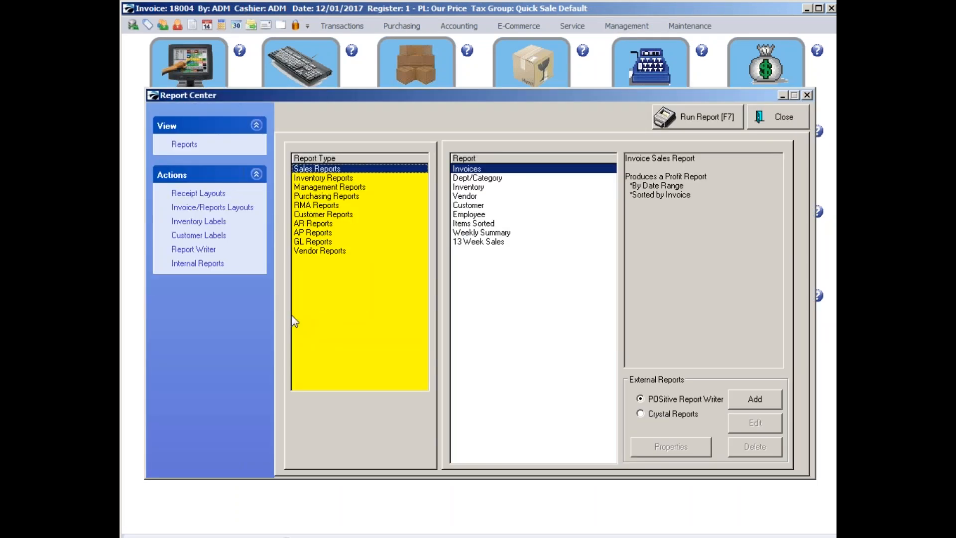
pyautogui.click(319, 224)
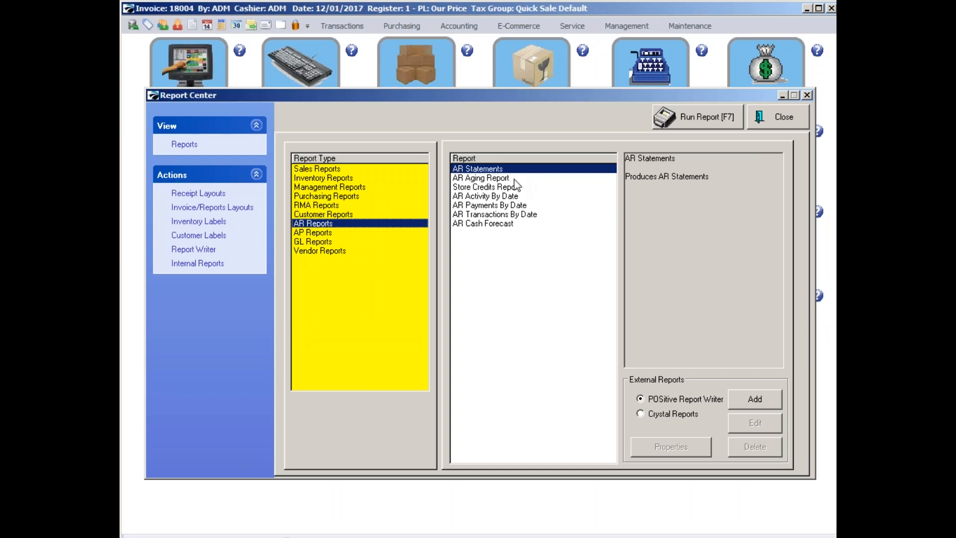
pyautogui.click(492, 188)
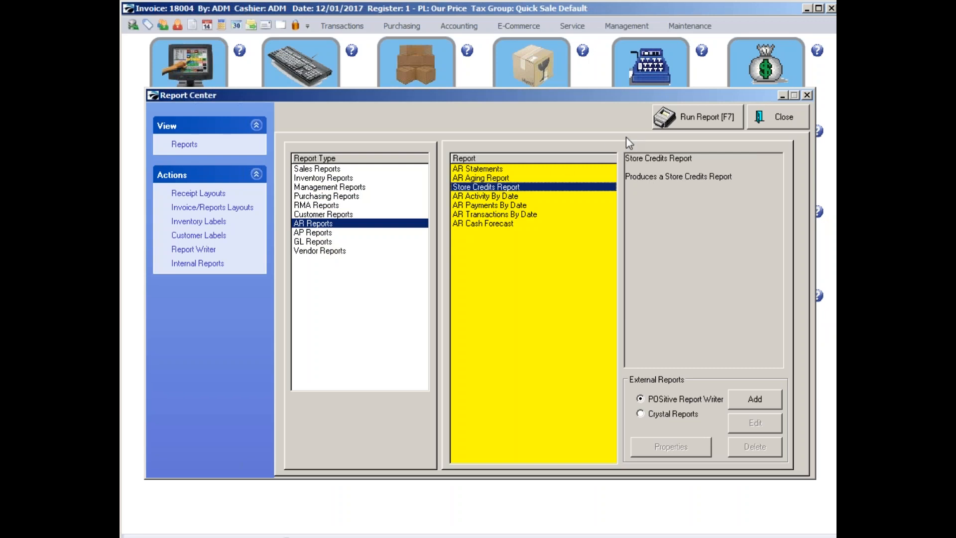
pyautogui.click(702, 122)
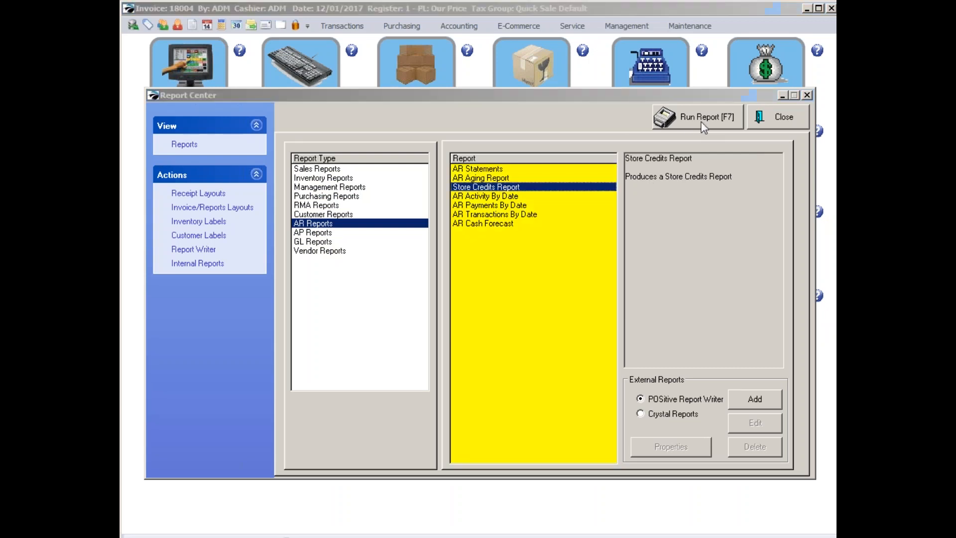
pyautogui.click(421, 334)
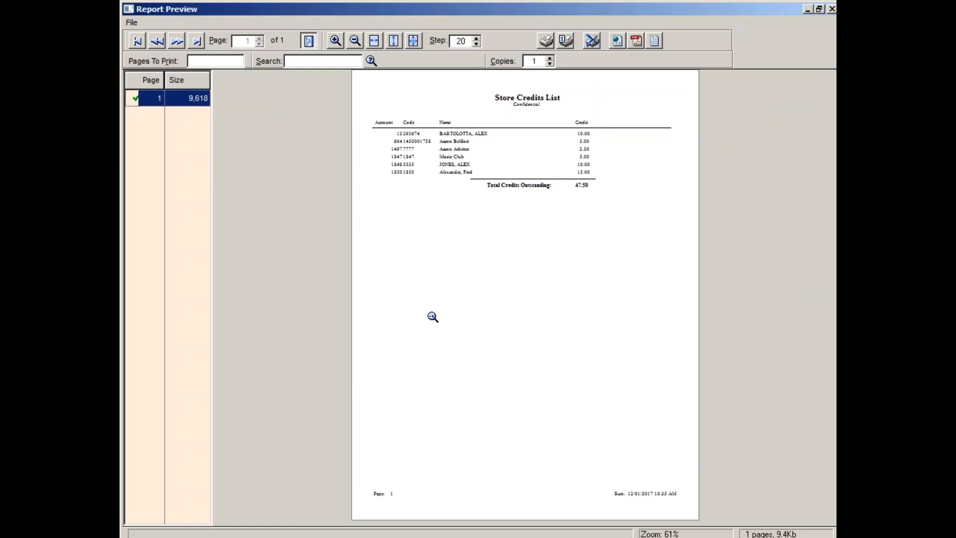
# Read and close the Store Credits List, and preview the AR Aging Report without transaction details, past-due restriction or a query.
pyautogui.click(426, 323)
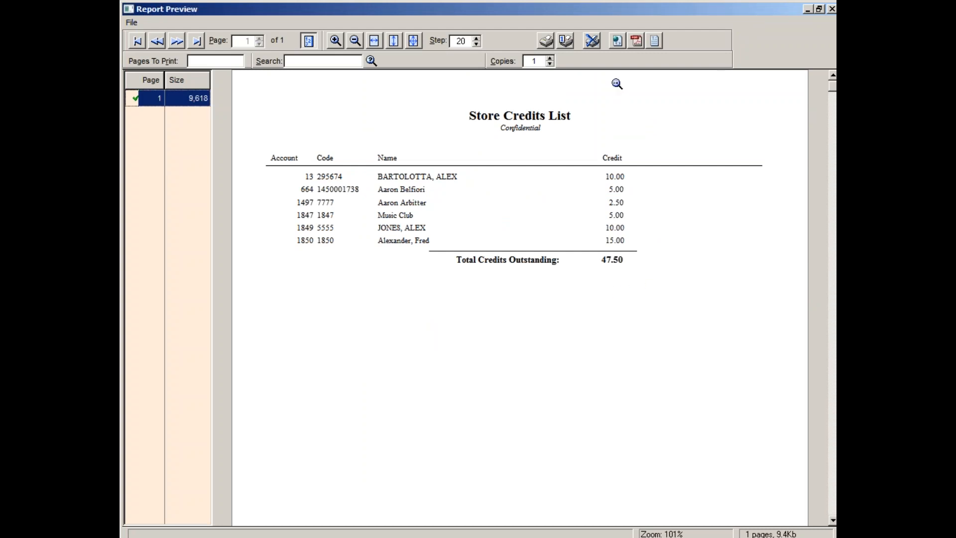
pyautogui.click(593, 41)
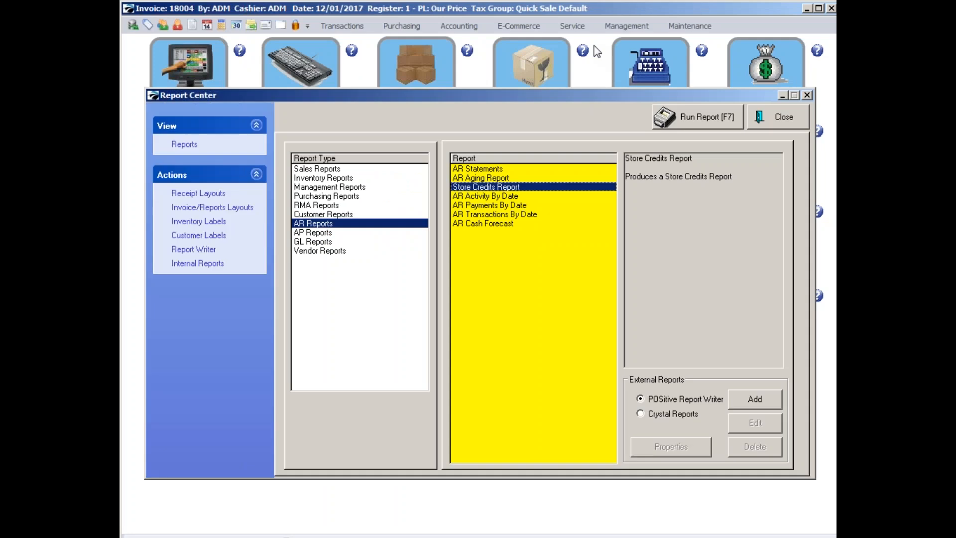
pyautogui.click(470, 175)
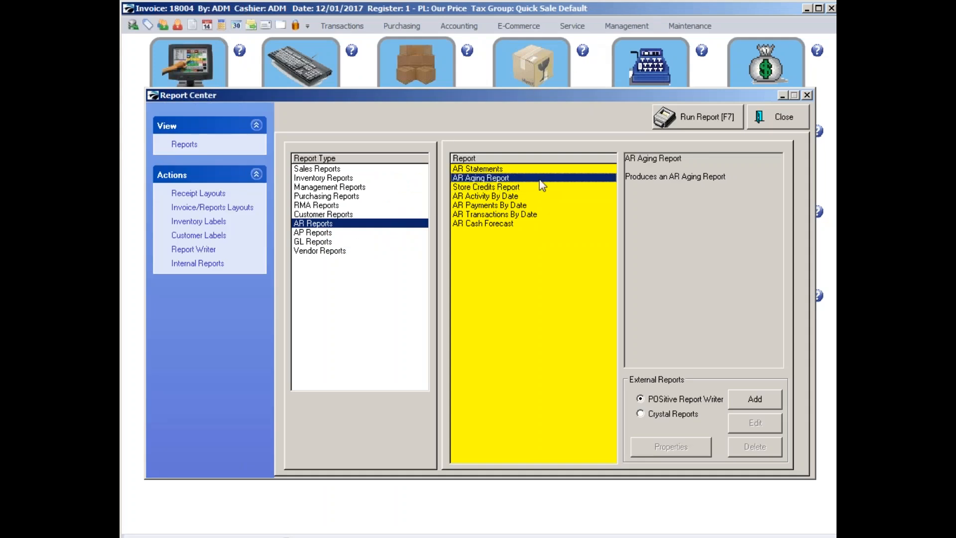
pyautogui.click(704, 119)
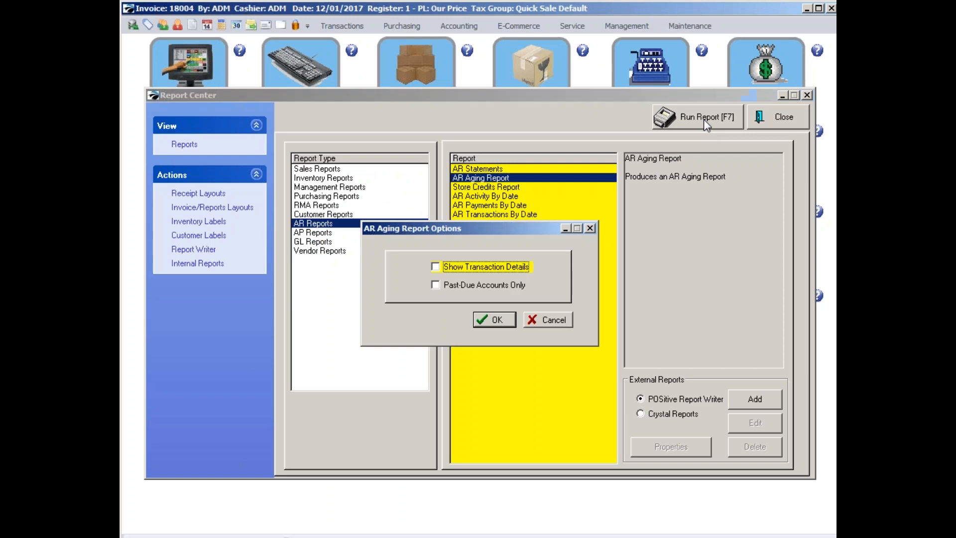
pyautogui.click(482, 319)
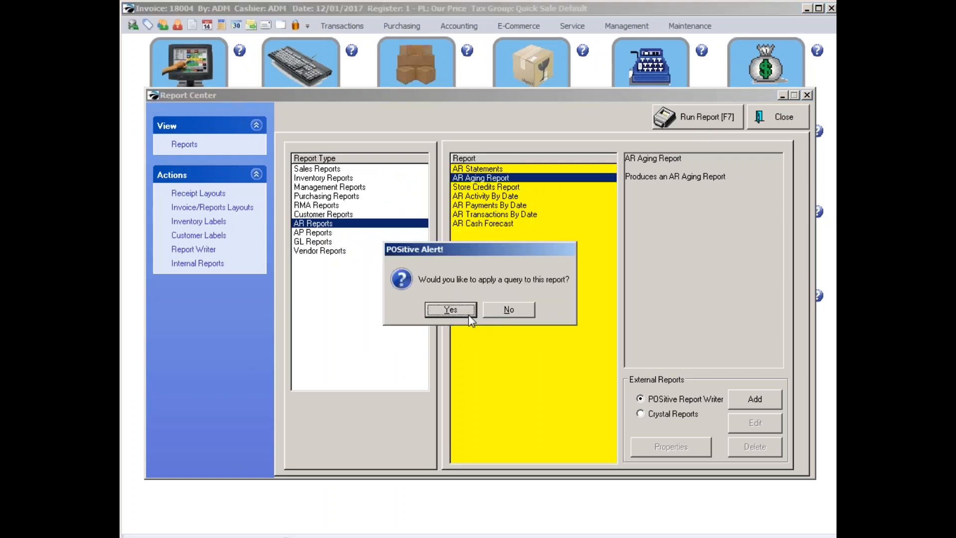
pyautogui.click(498, 308)
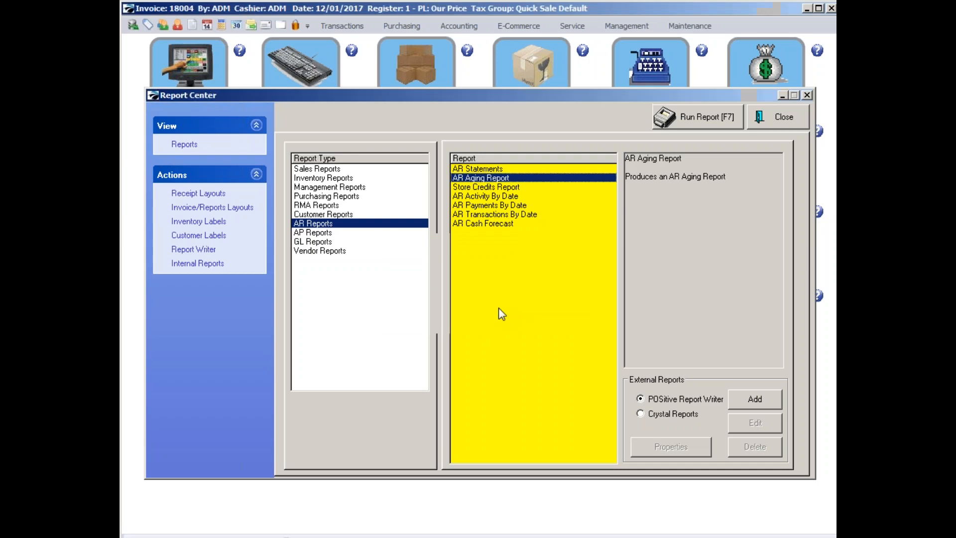
pyautogui.click(448, 336)
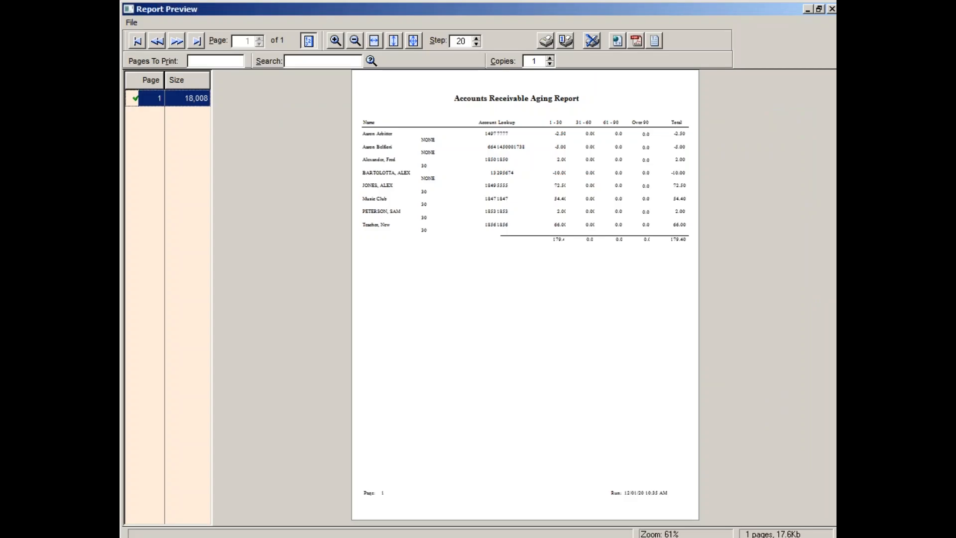
pyautogui.click(433, 367)
pyautogui.click(429, 380)
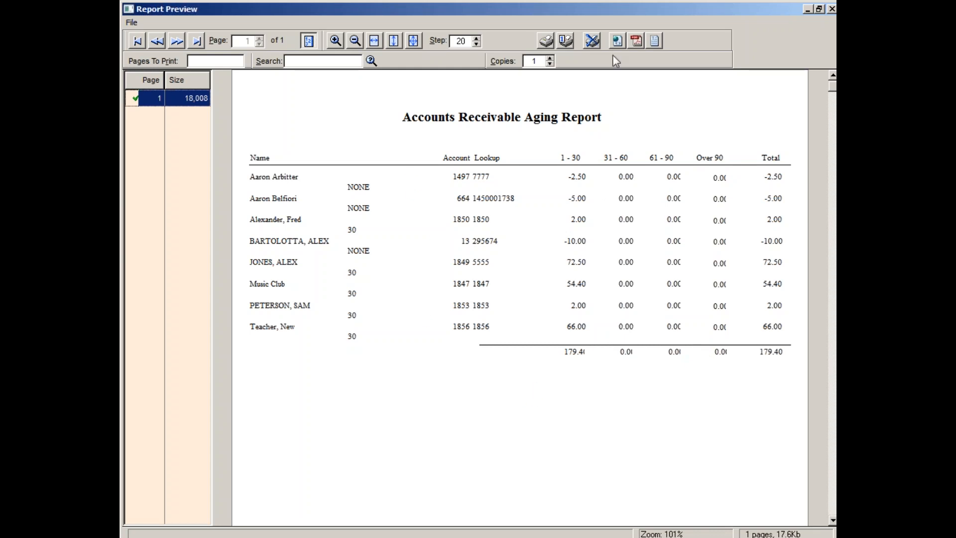
pyautogui.click(593, 41)
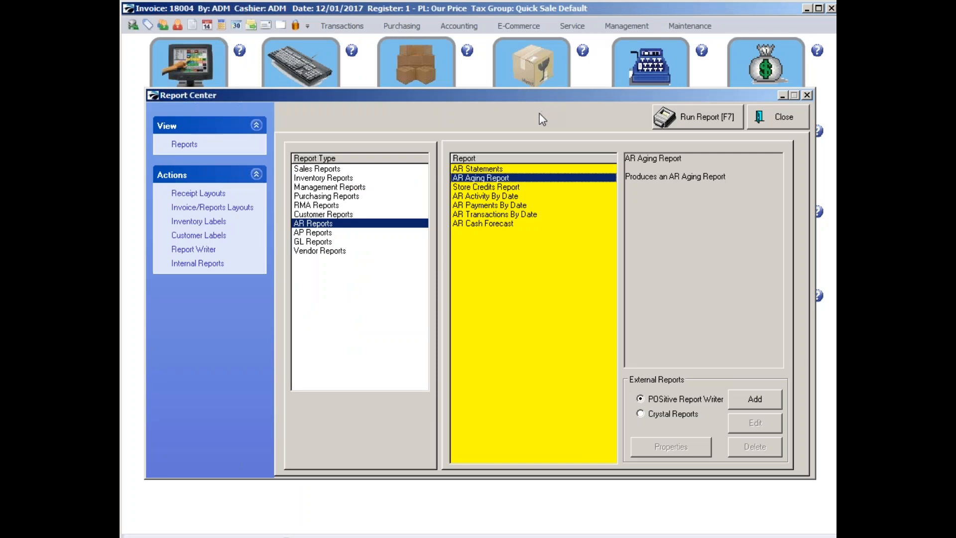
# Open the AR Statements report to view the Customer AR List, and return to the main screen without printing statements.
pyautogui.click(491, 170)
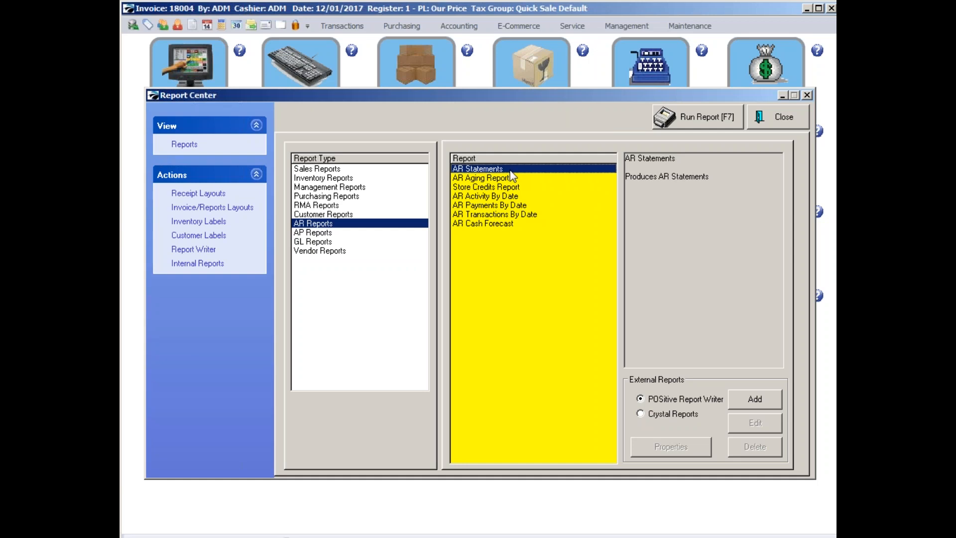
pyautogui.click(708, 118)
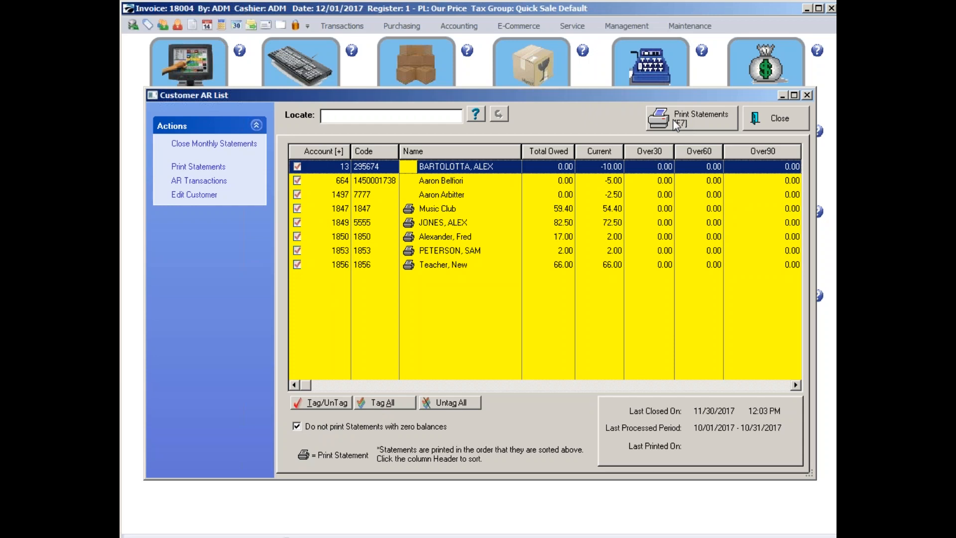
pyautogui.click(766, 117)
pyautogui.click(764, 119)
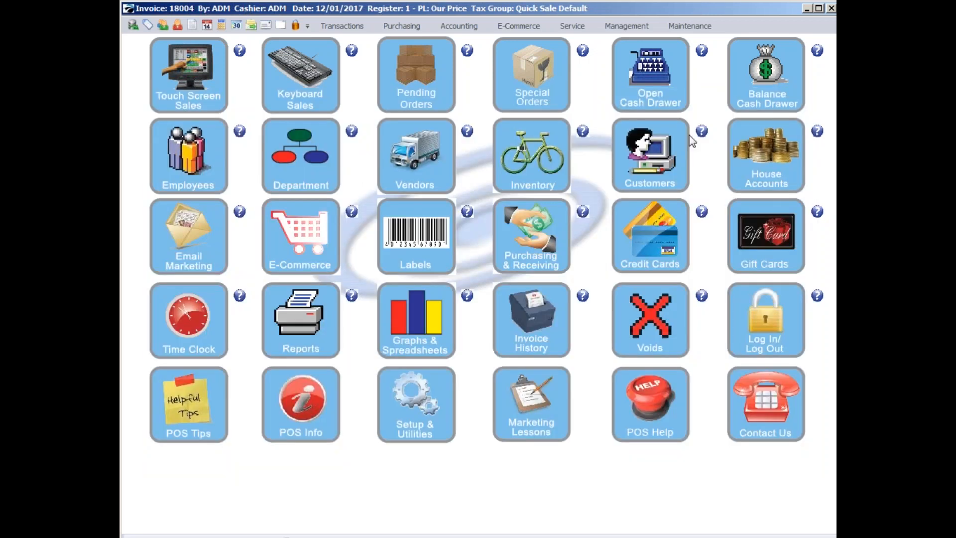
# Find only the customers with AR balances of any age in the Customer Center.
pyautogui.click(647, 164)
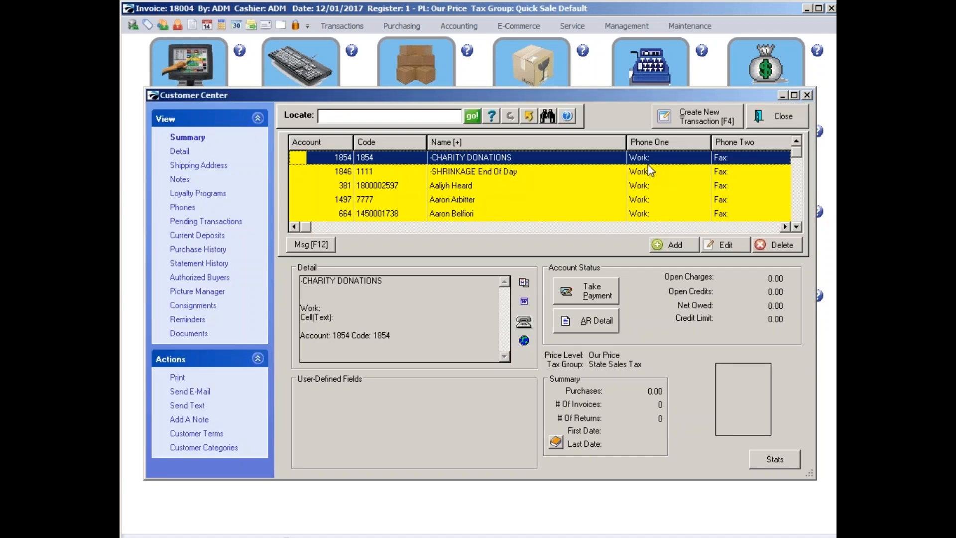
pyautogui.click(545, 116)
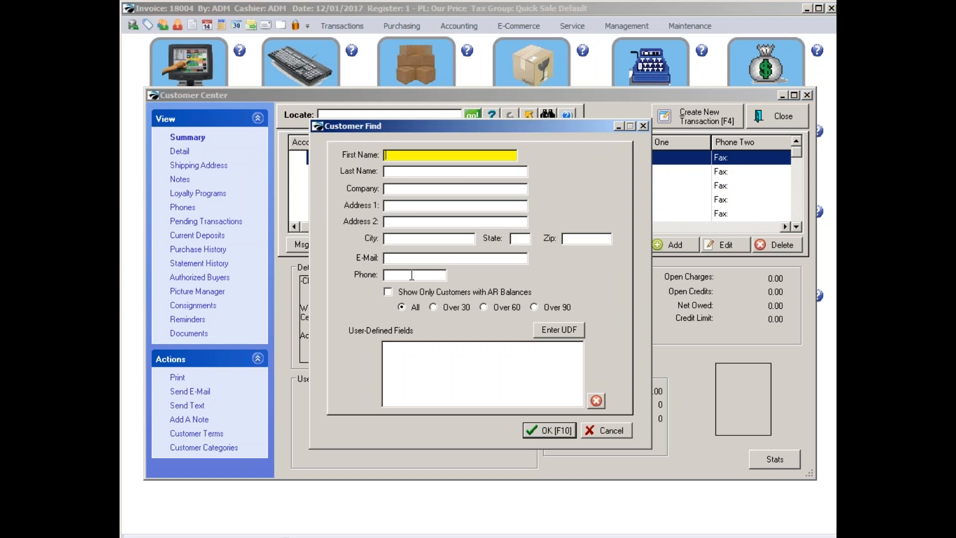
pyautogui.click(401, 293)
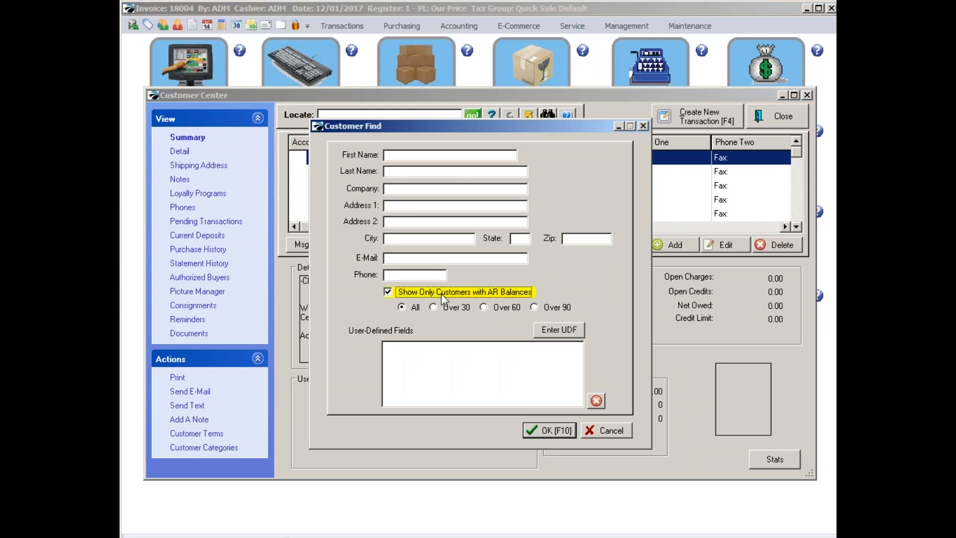
pyautogui.click(537, 433)
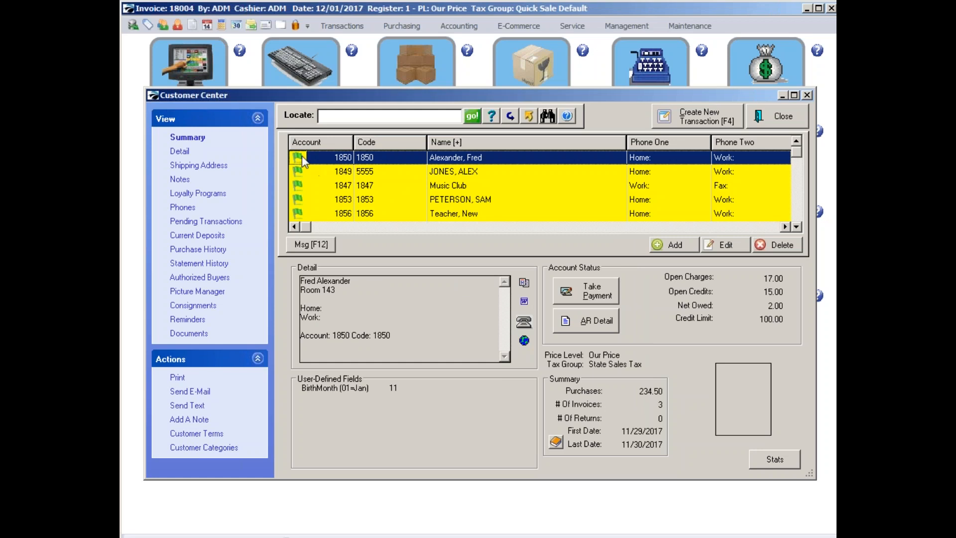
# Open the AR transactions of the second customer in the filtered list and preview that customer's statement.
pyautogui.click(461, 173)
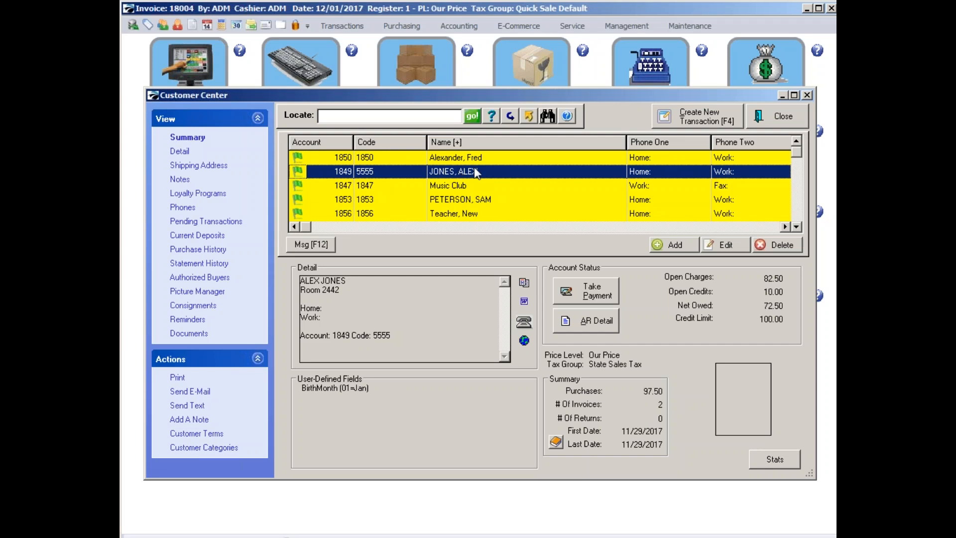
pyautogui.click(589, 322)
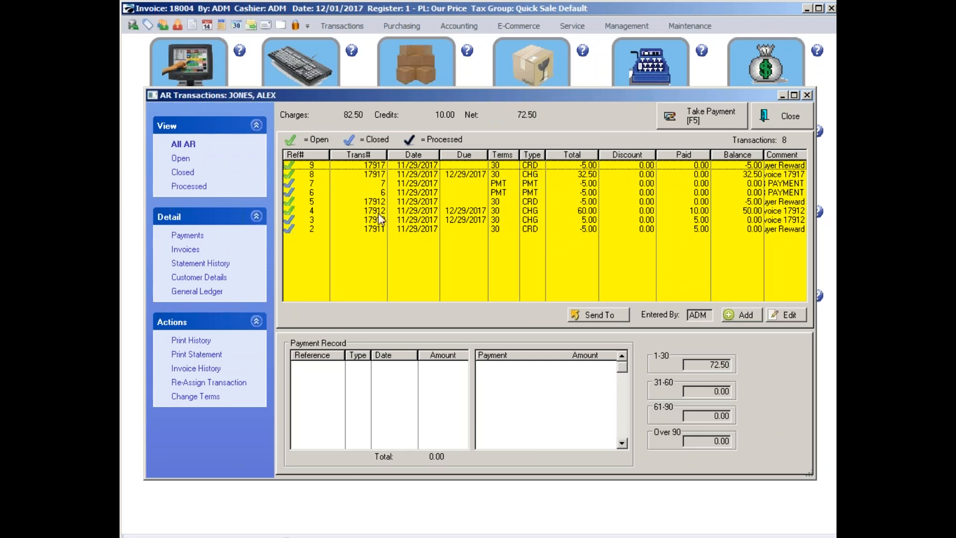
pyautogui.click(201, 354)
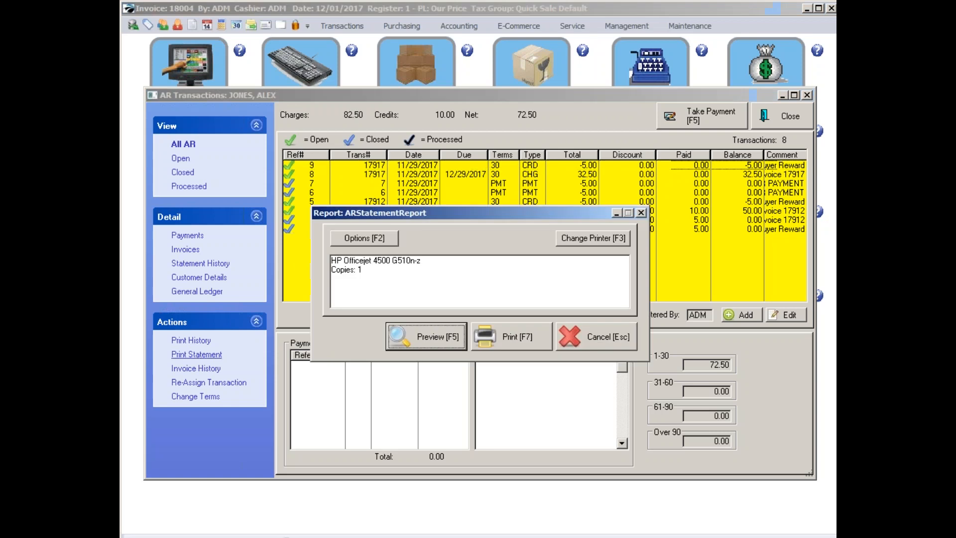
pyautogui.click(432, 335)
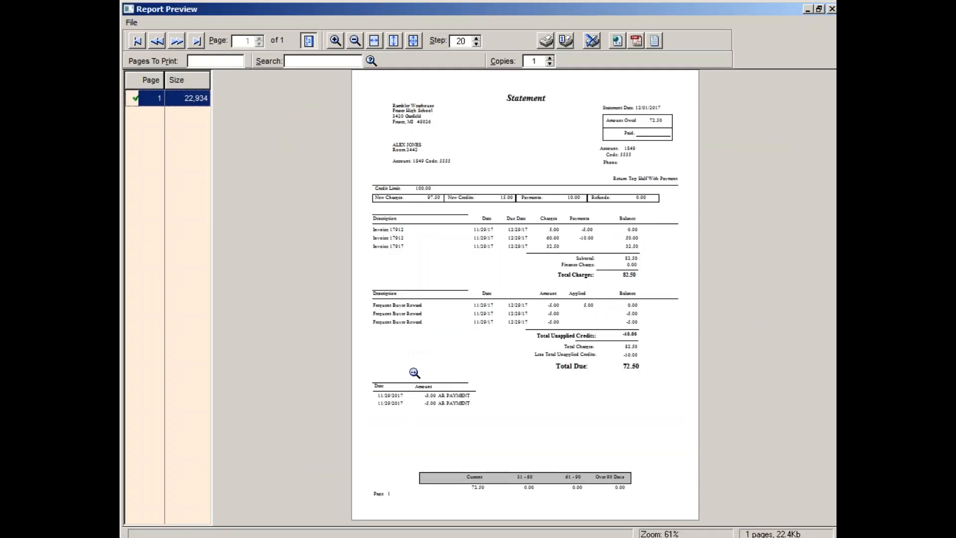
# Read the enlarged statement down to its aging summary, and return to the Customer Center.
pyautogui.click(455, 306)
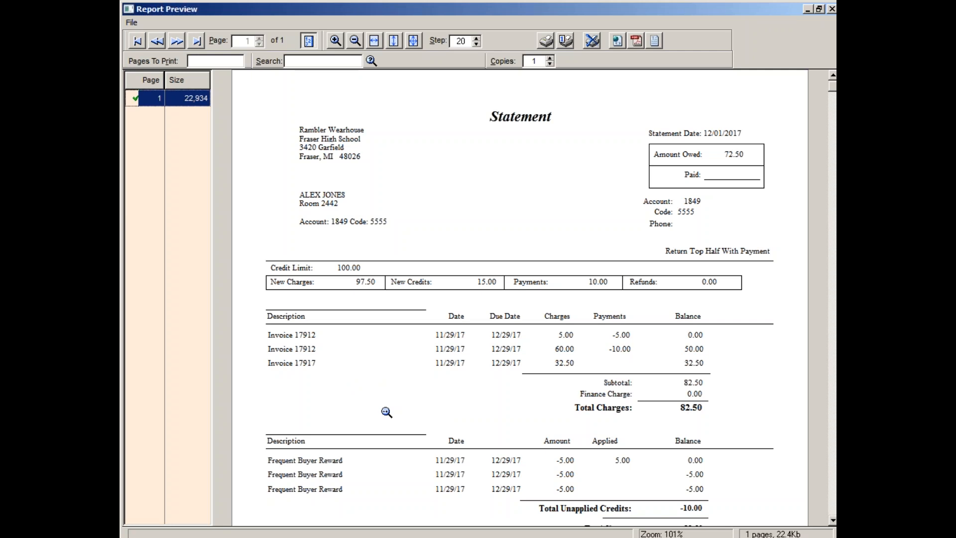
pyautogui.click(400, 420)
pyautogui.rightClick(399, 419)
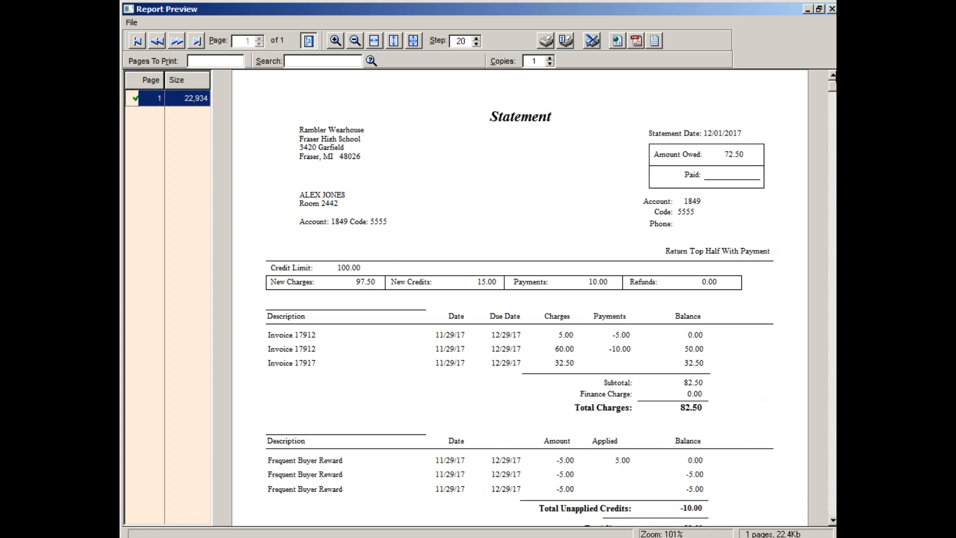
pyautogui.moveTo(834, 88); pyautogui.dragTo(834, 328)
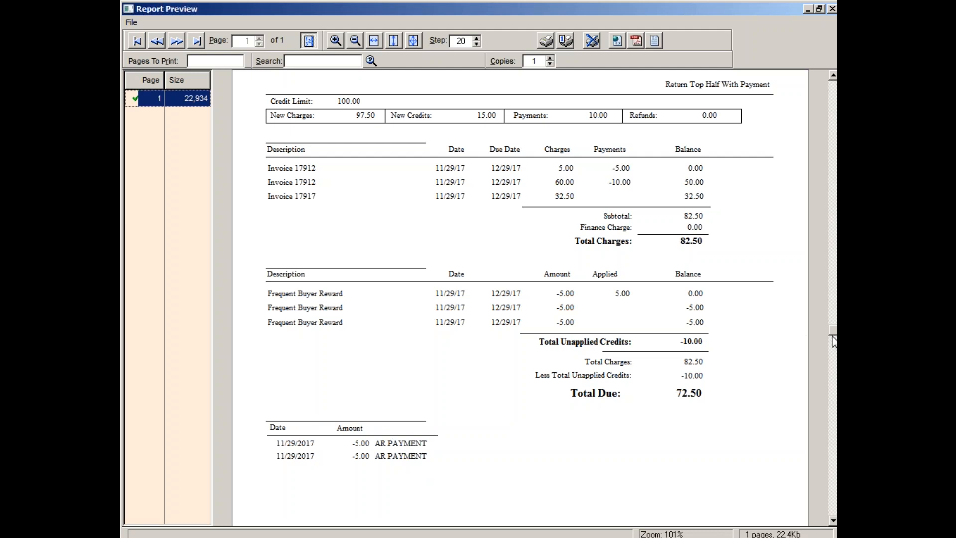
pyautogui.moveTo(834, 331)
pyautogui.mouseDown()
pyautogui.moveTo(835, 480)
pyautogui.moveTo(836, 332)
pyautogui.mouseUp()
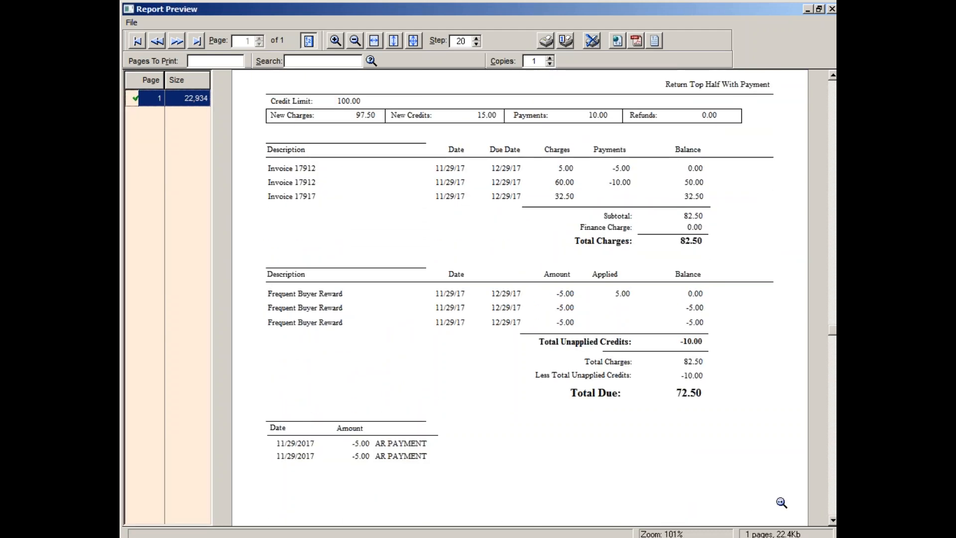
pyautogui.moveTo(829, 328); pyautogui.dragTo(835, 473)
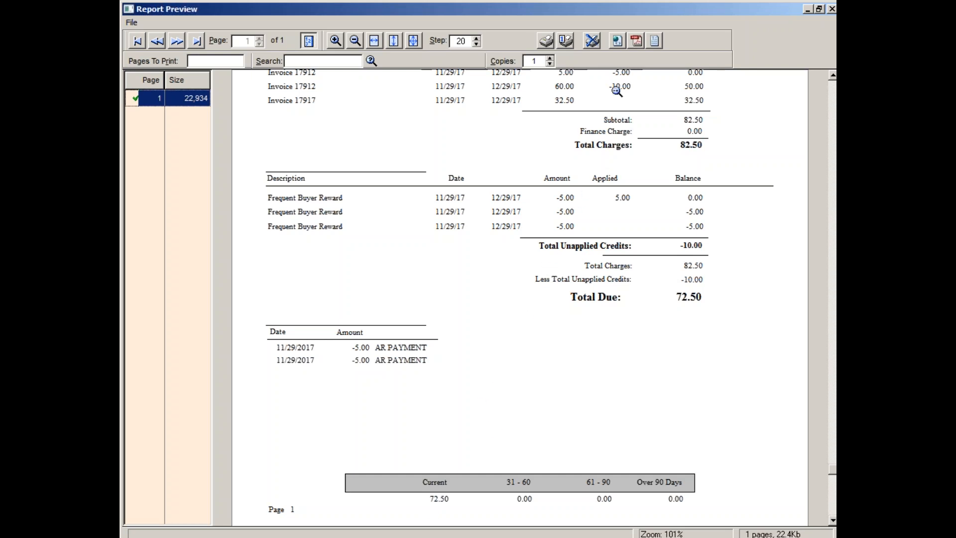
pyautogui.click(592, 41)
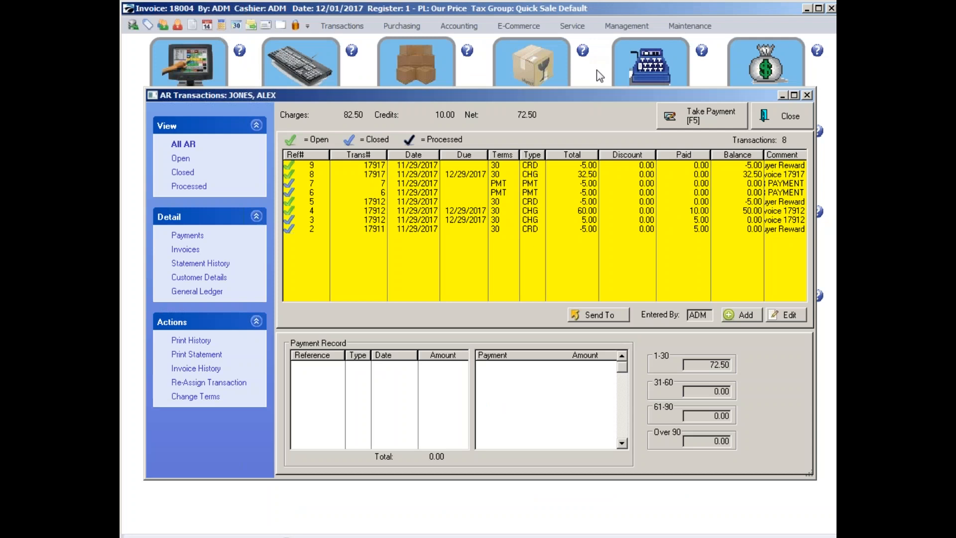
pyautogui.click(769, 121)
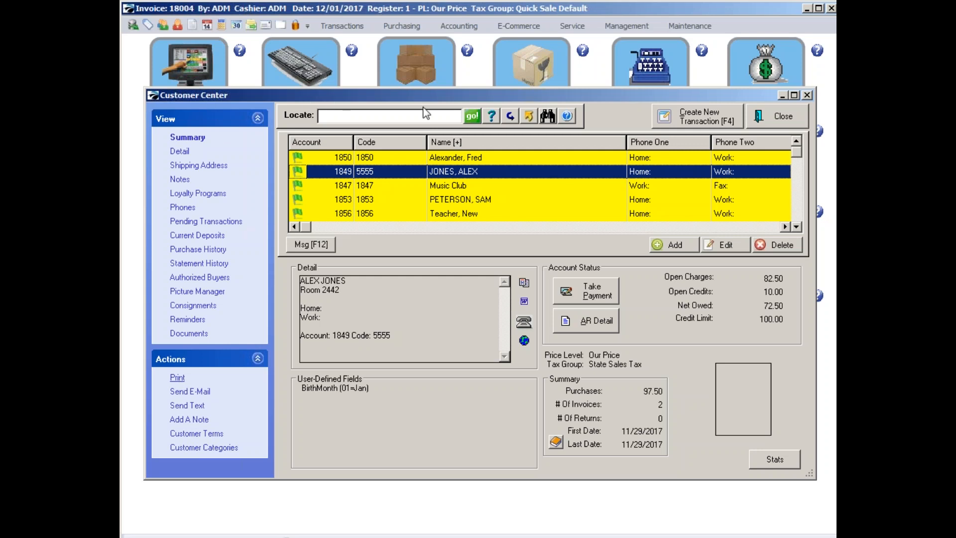
# Preview the custom customer listing of names, addresses and UDField 1 with the saved query Birthdays DECEMBER, and view its columns.
pyautogui.click(177, 378)
pyautogui.click(450, 252)
pyautogui.click(471, 377)
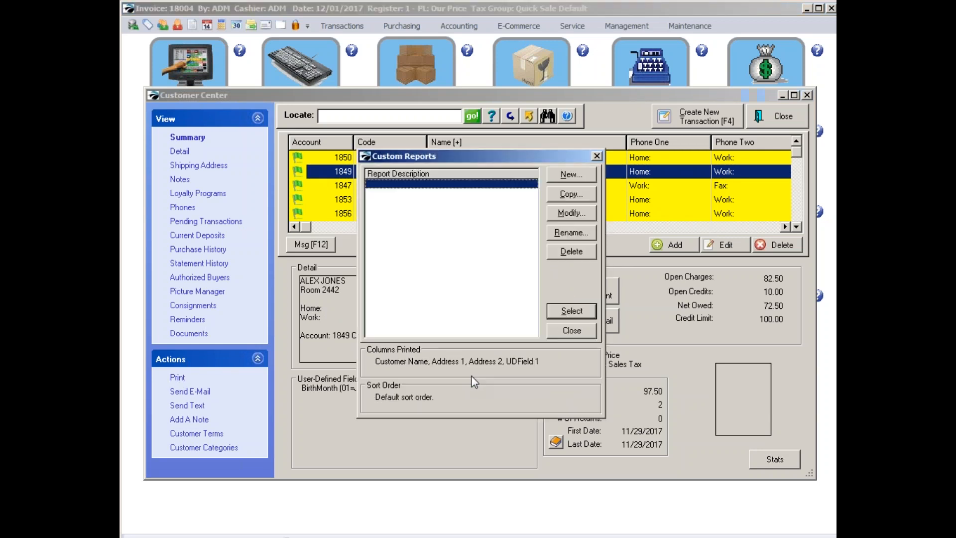
pyautogui.click(565, 311)
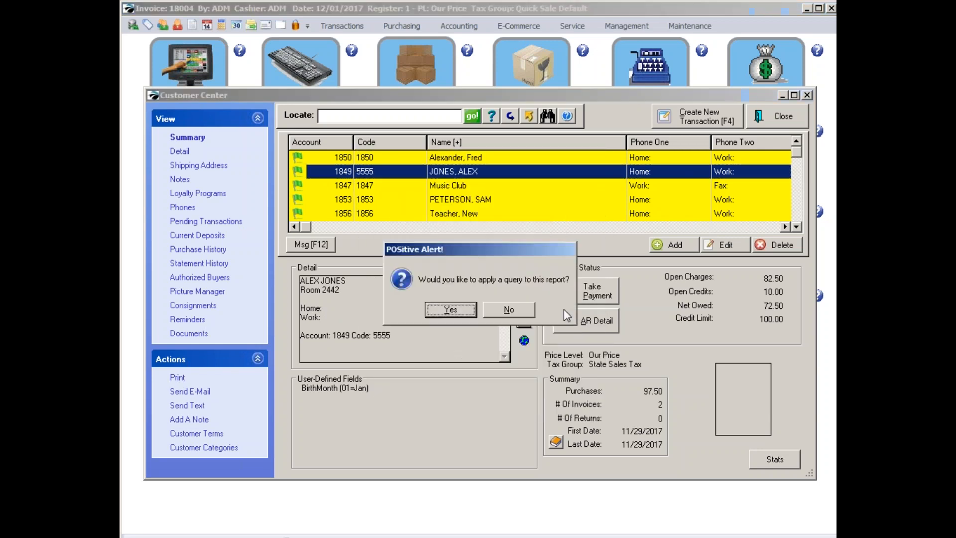
pyautogui.click(447, 306)
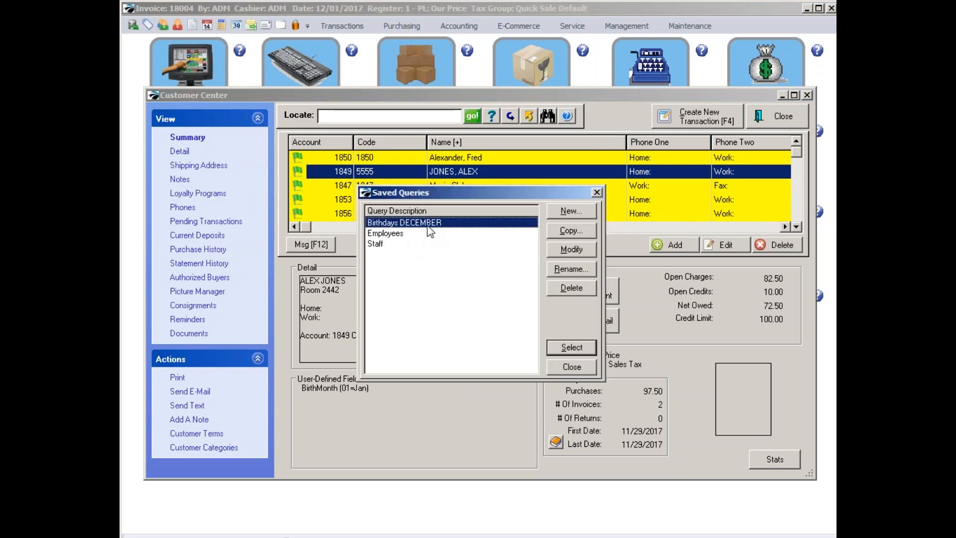
pyautogui.click(564, 347)
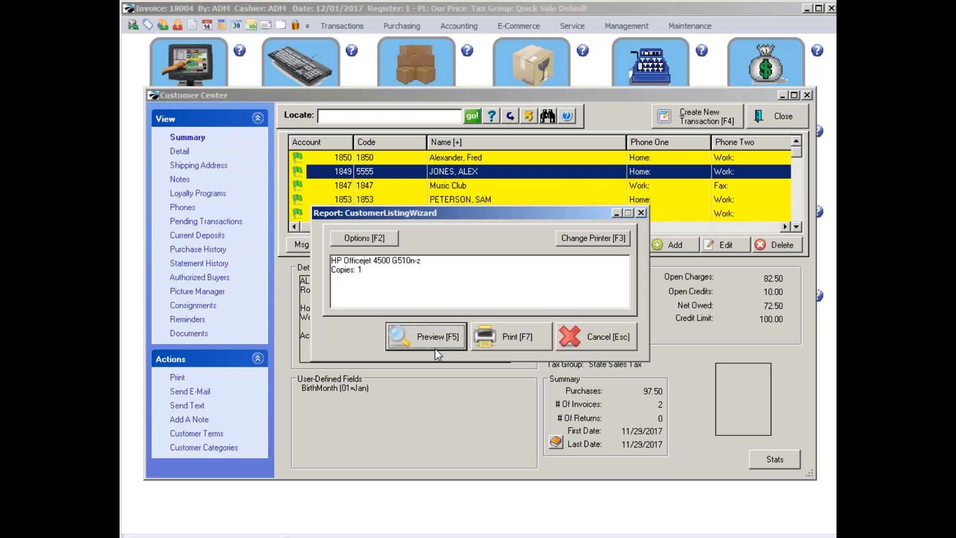
pyautogui.click(432, 348)
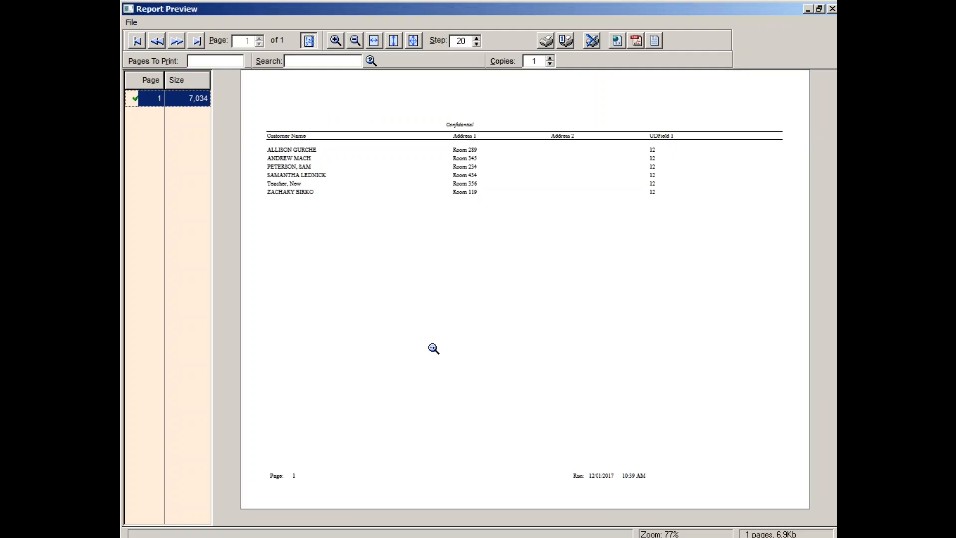
pyautogui.click(435, 355)
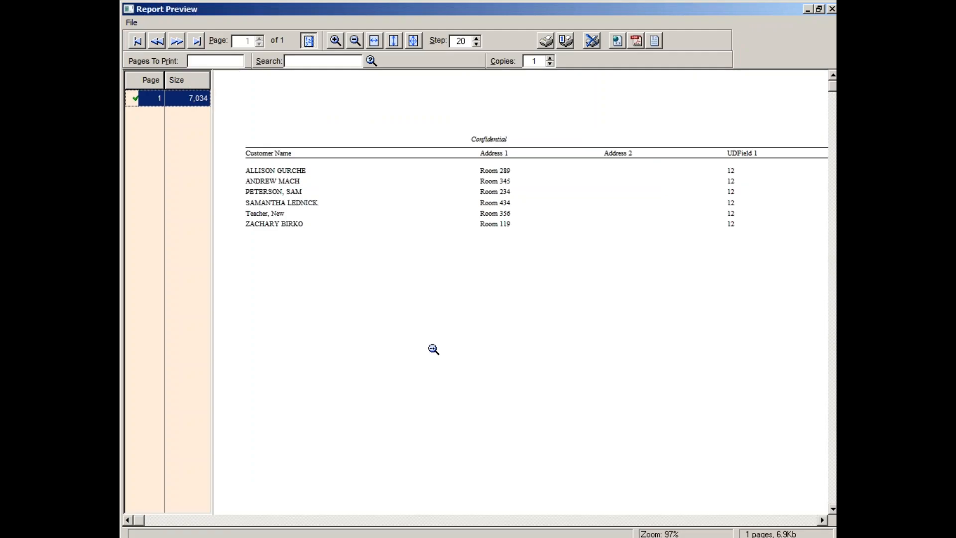
pyautogui.click(435, 356)
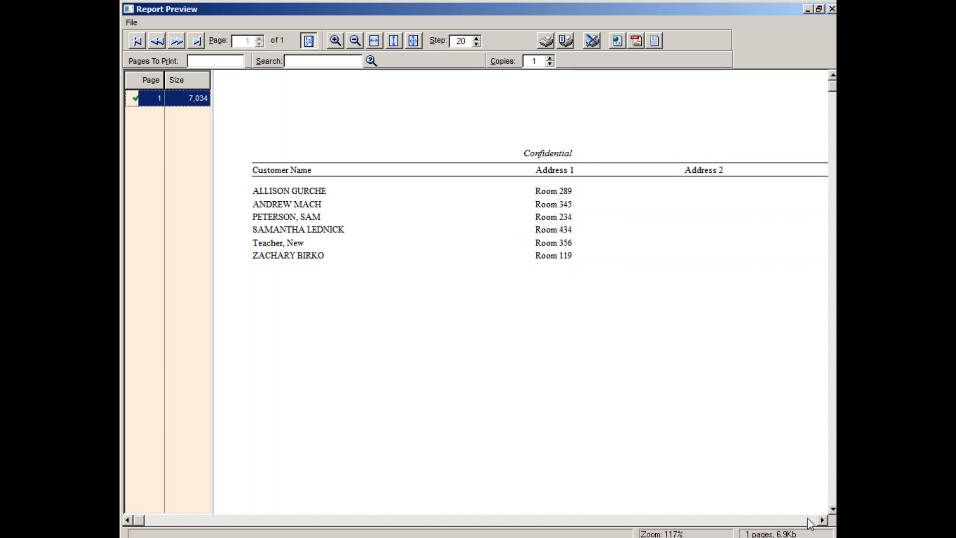
pyautogui.click(822, 519)
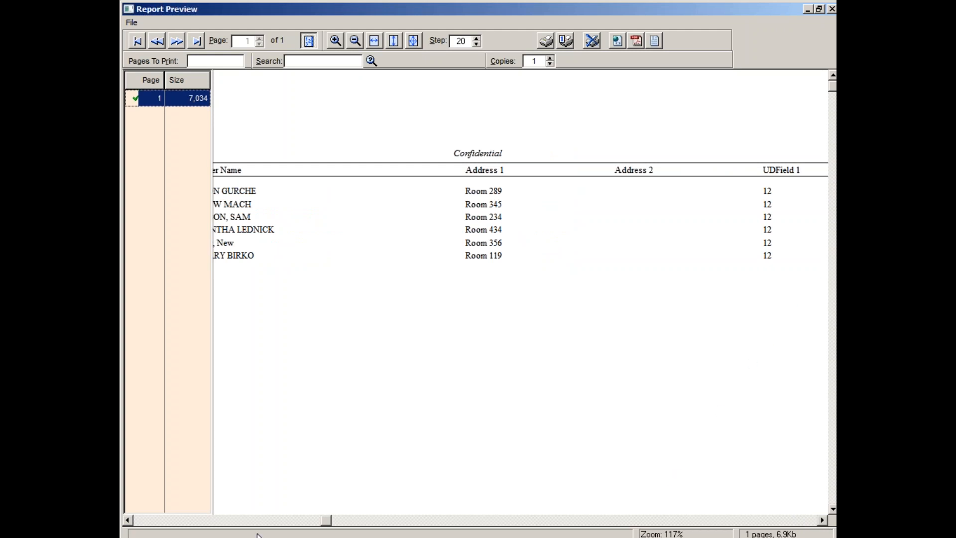
# Review the customer name and address columns of the birthday listing, and exit the preview without printing.
pyautogui.click(127, 520)
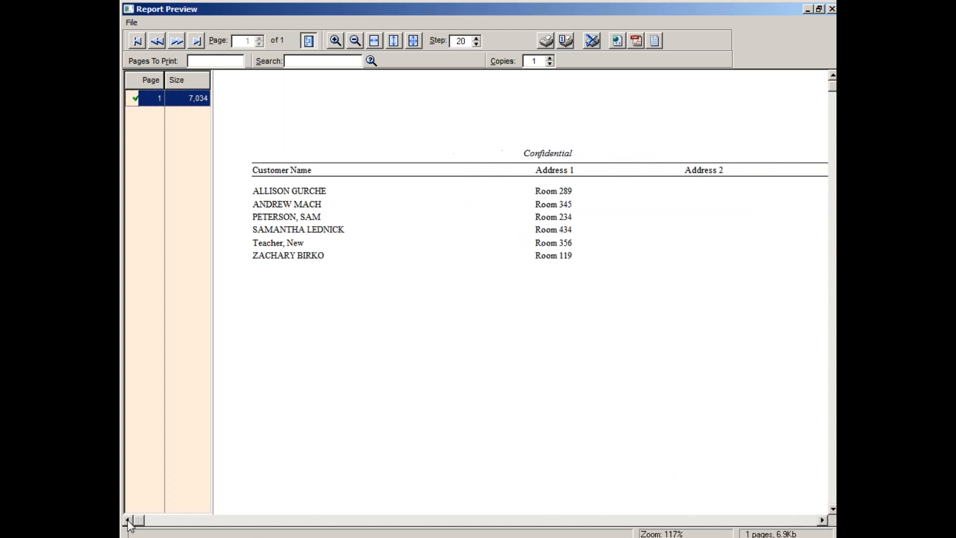
pyautogui.click(593, 42)
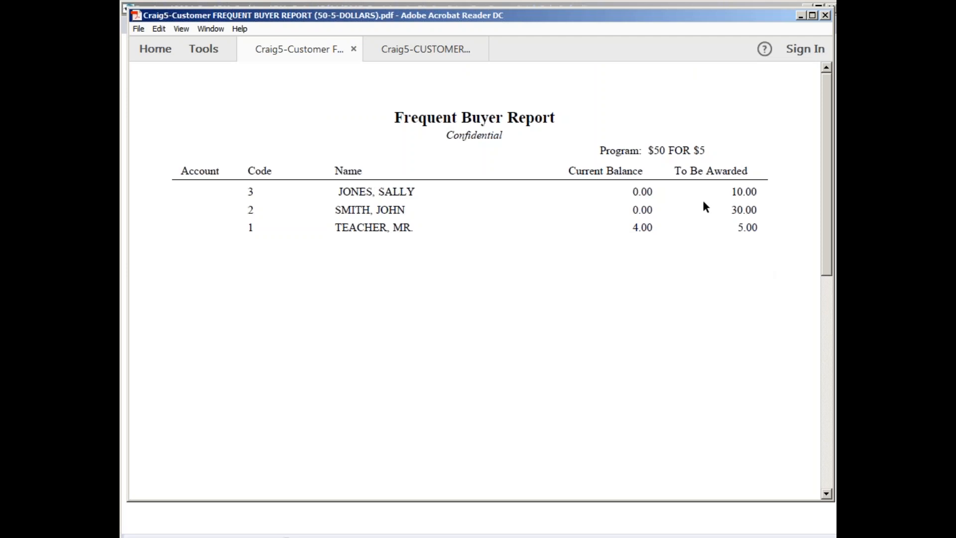
# View the Customer Sales History report in Acrobat Reader, put the reader away and close the Customer Center.
pyautogui.click(426, 49)
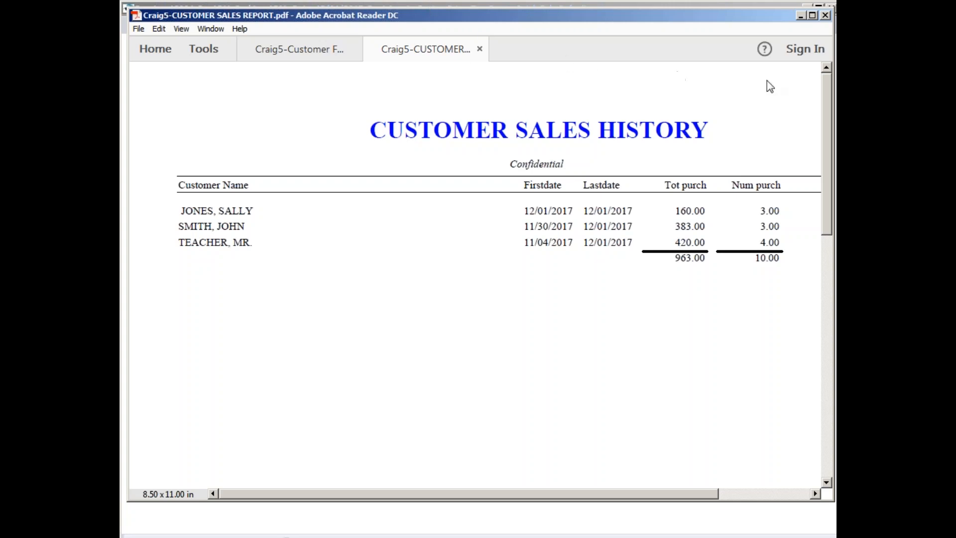
pyautogui.click(801, 15)
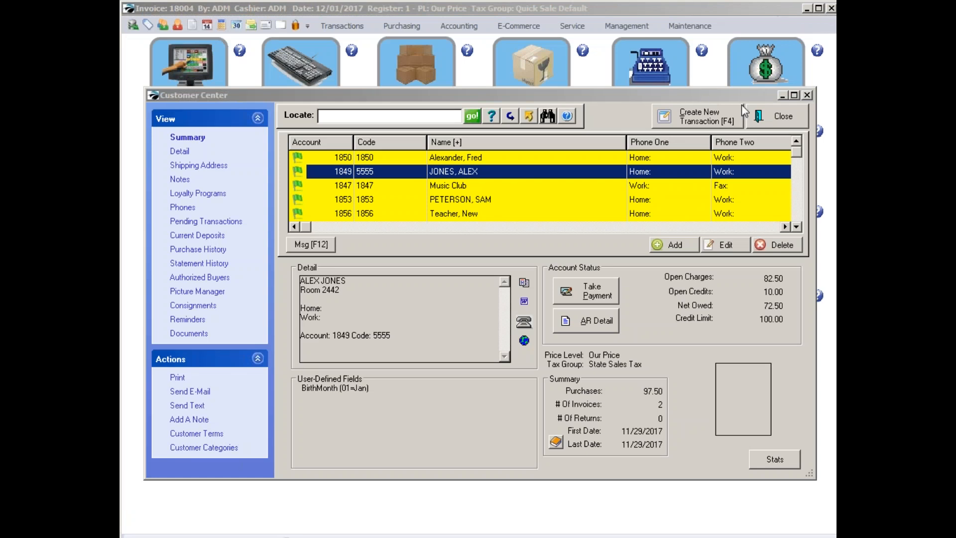
pyautogui.click(782, 115)
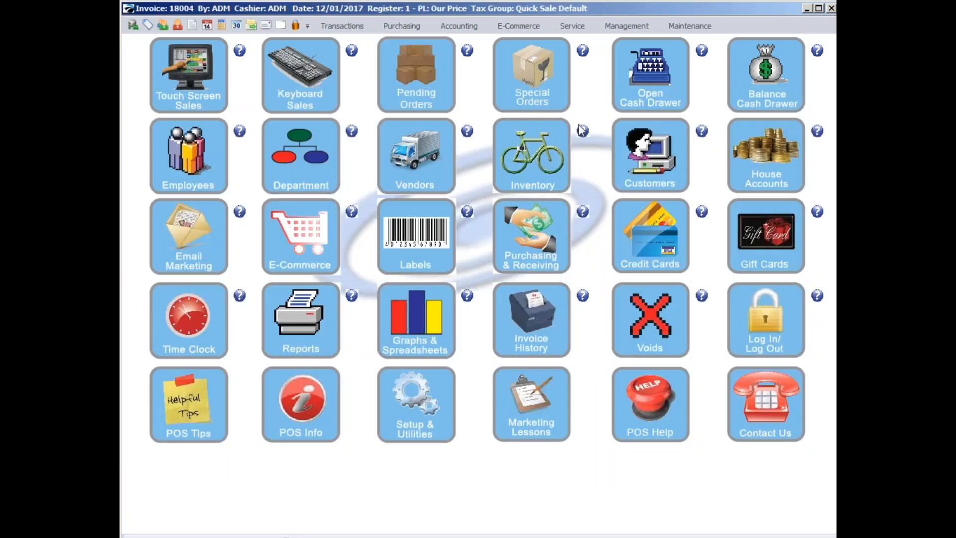
# Open Touch Screen Sales, show its manager functions, and return to the main POS screen.
pyautogui.click(178, 73)
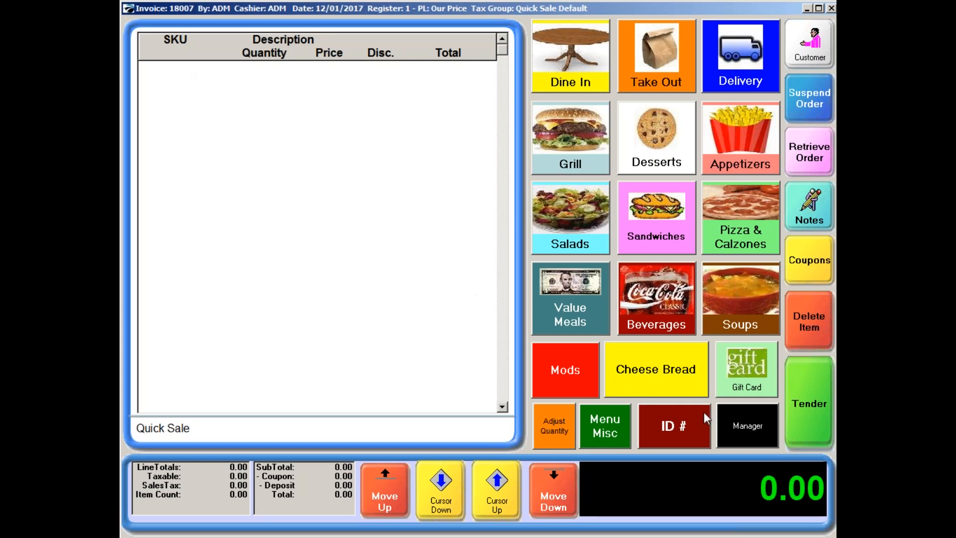
pyautogui.click(738, 434)
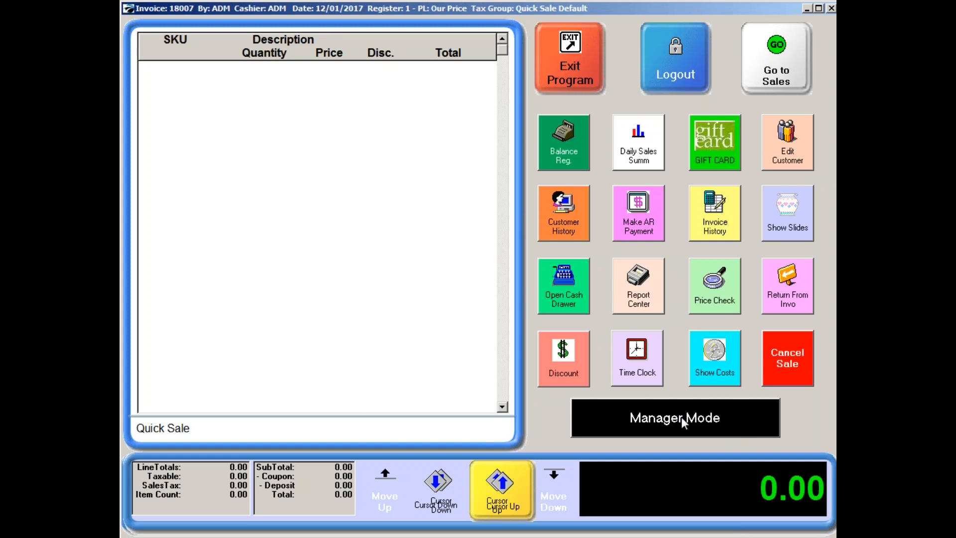
pyautogui.click(681, 418)
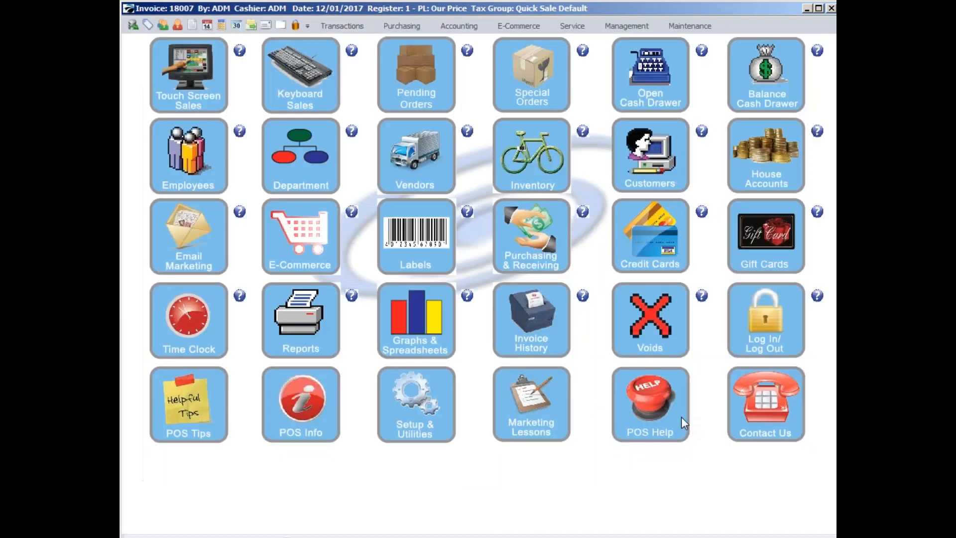